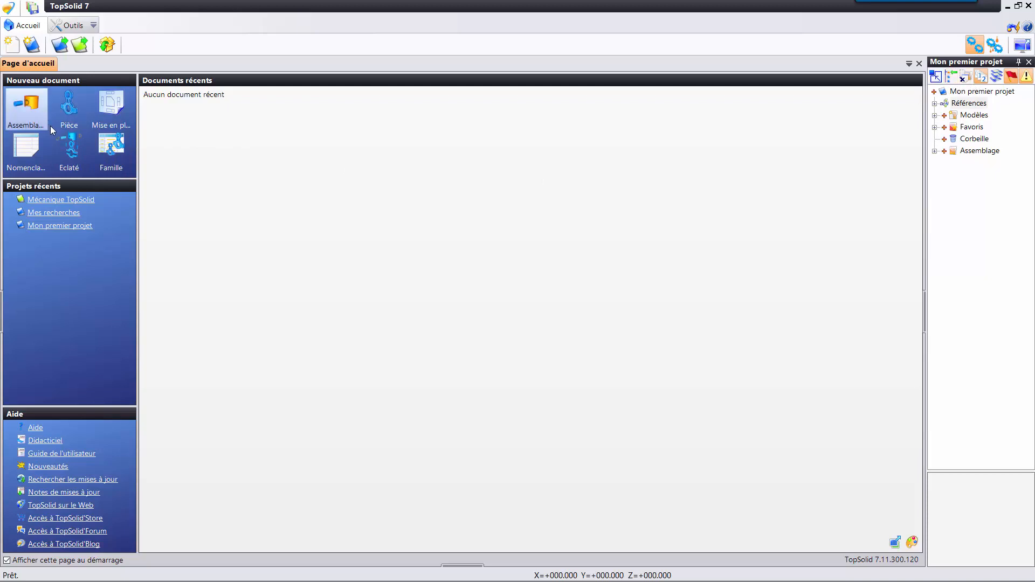
left_click(971, 92)
right_click(948, 93)
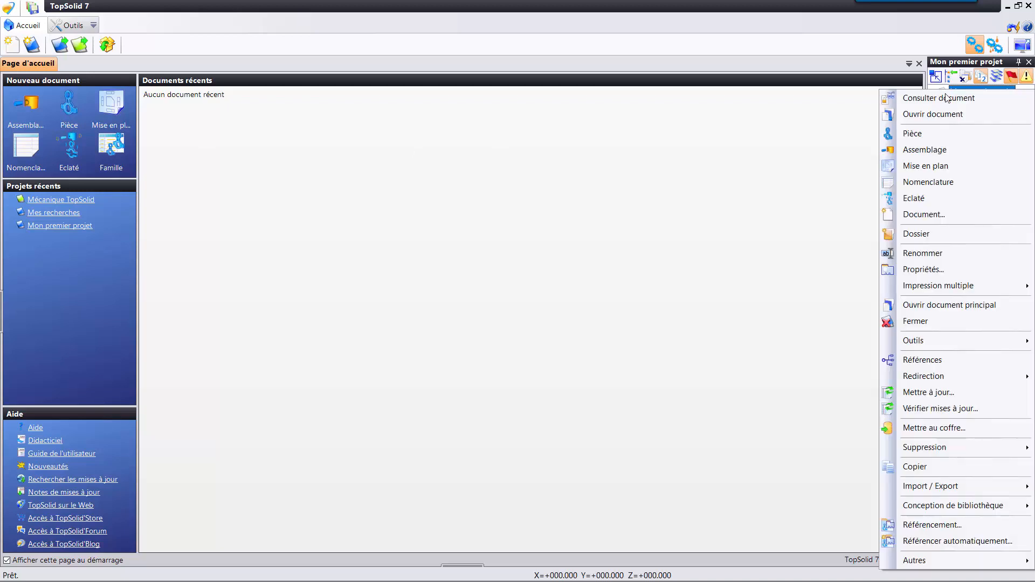
left_click(867, 124)
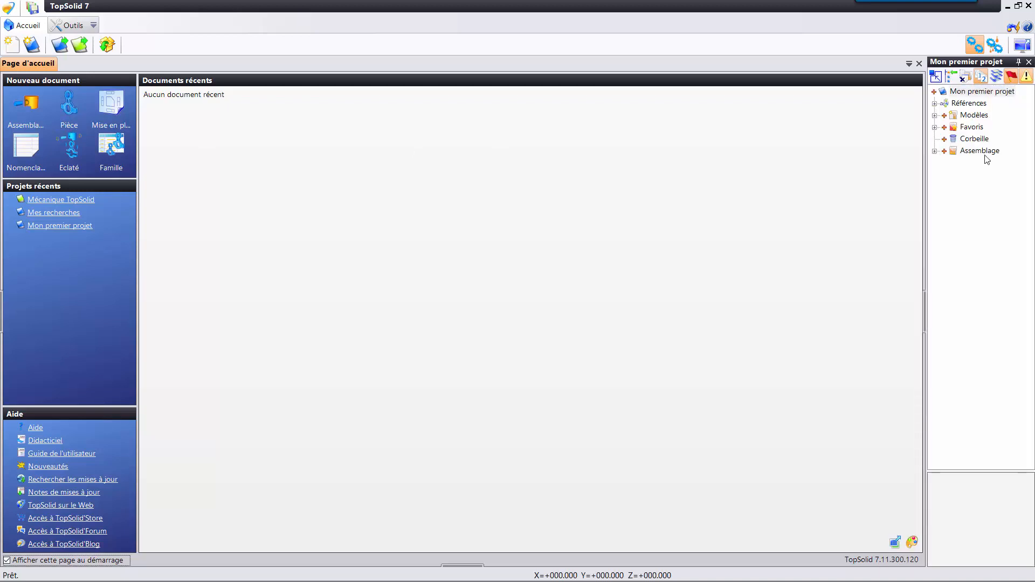
Create a new part document in the Assemblage folder from the Pièce acier standard template, keeping its default name
left_click(985, 154)
right_click(984, 154)
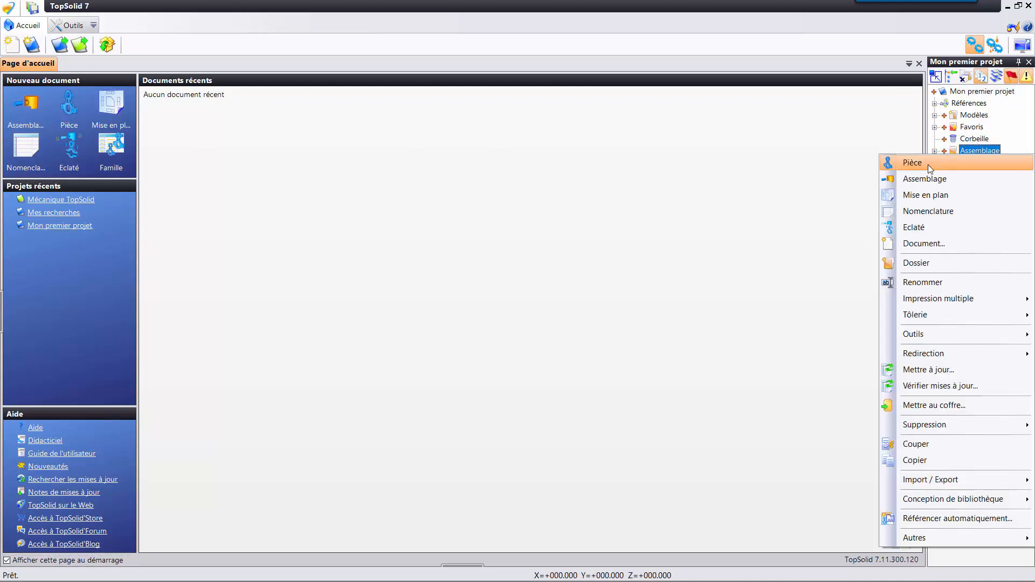
left_click(917, 162)
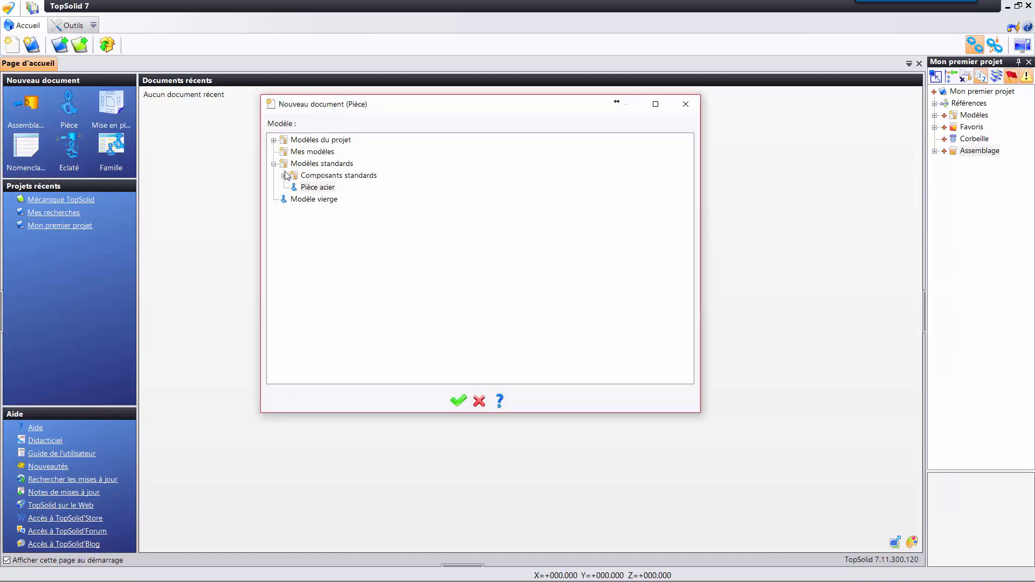
left_click(317, 189)
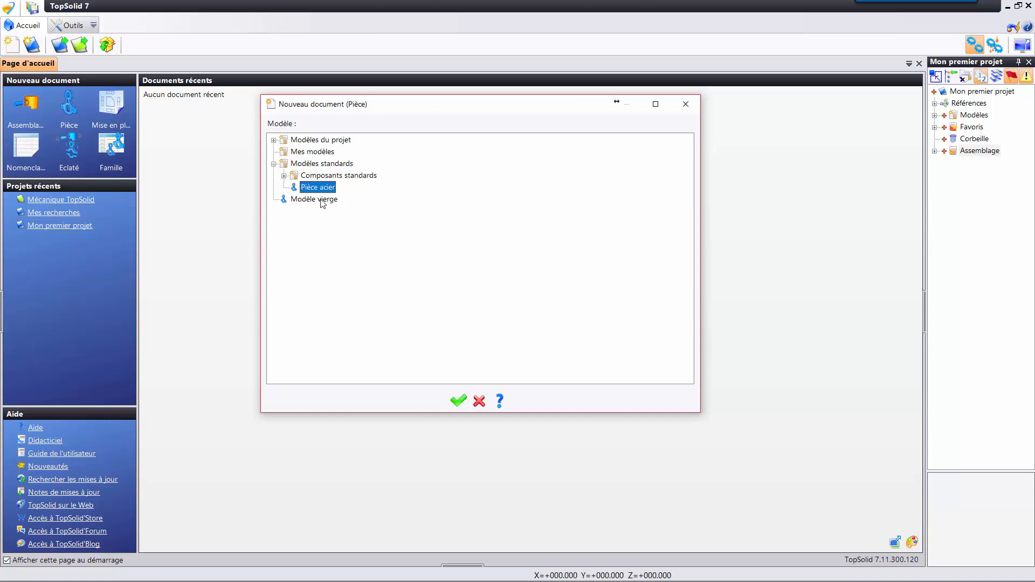
left_click(321, 201)
left_click(319, 189)
left_click(459, 402)
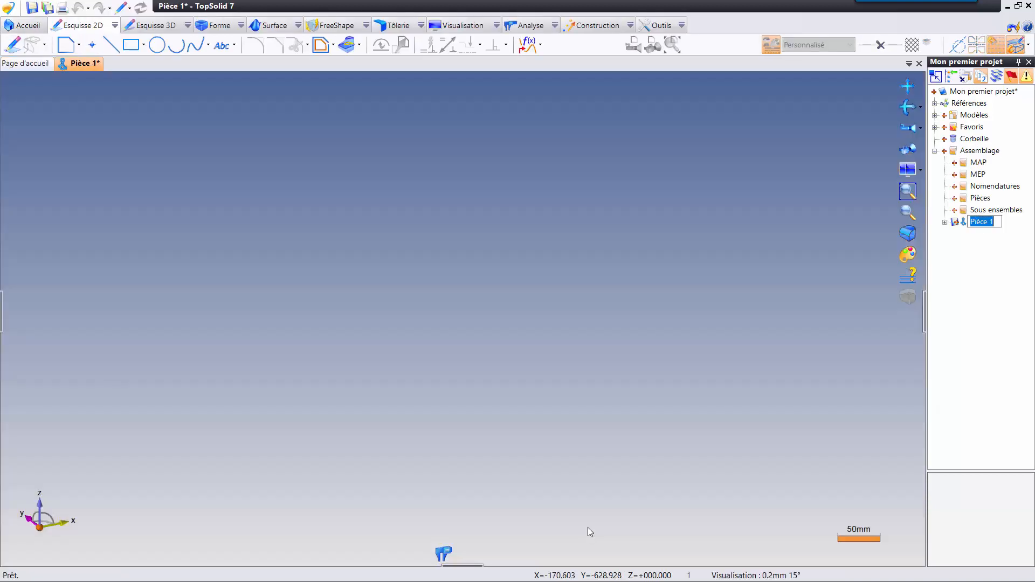
left_click(958, 238)
right_click(990, 227)
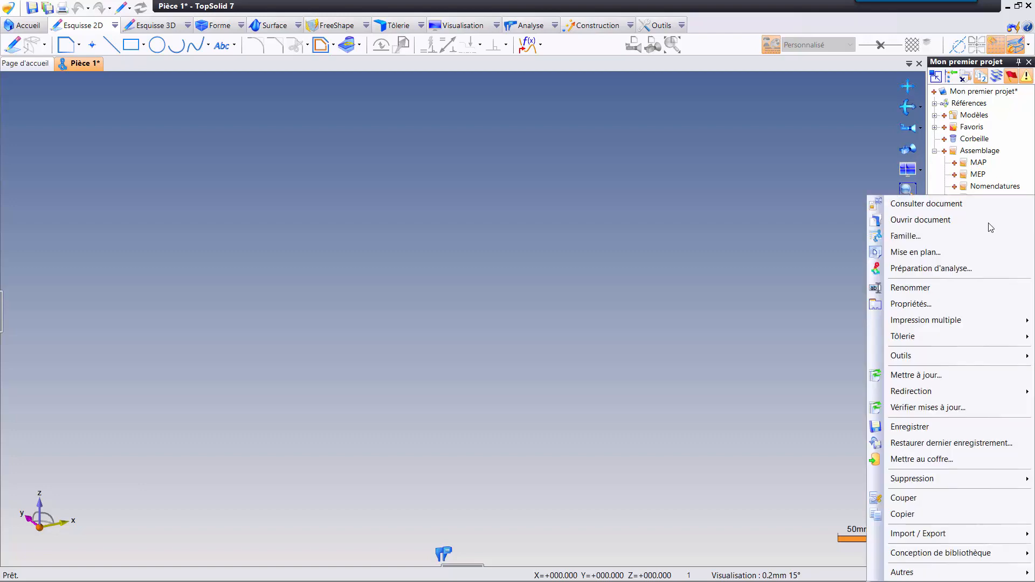
left_click(942, 288)
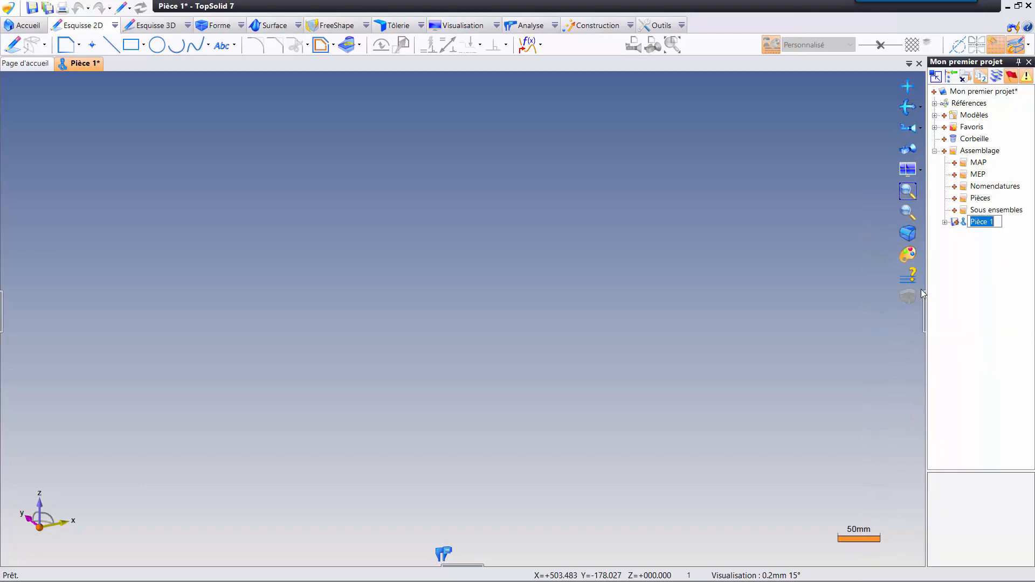
key("Escape")
Open the new part's properties from the project tree and make them editable
right_click(977, 226)
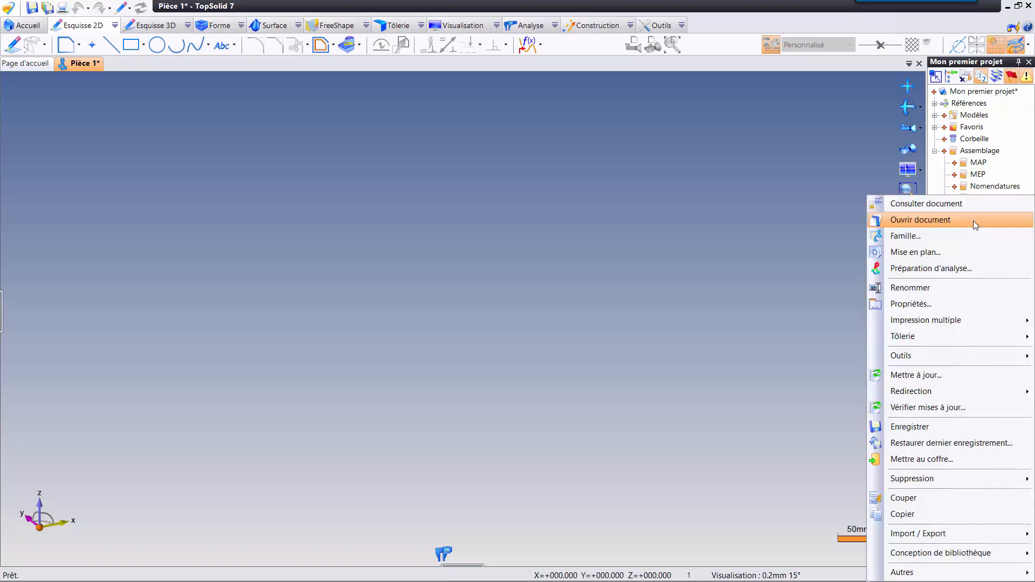
left_click(921, 305)
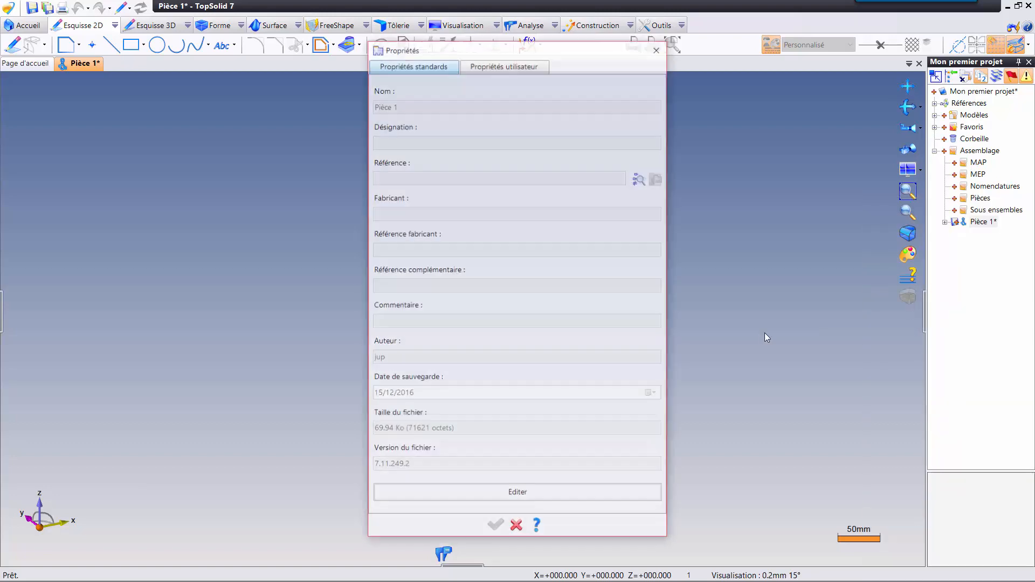
left_click(586, 499)
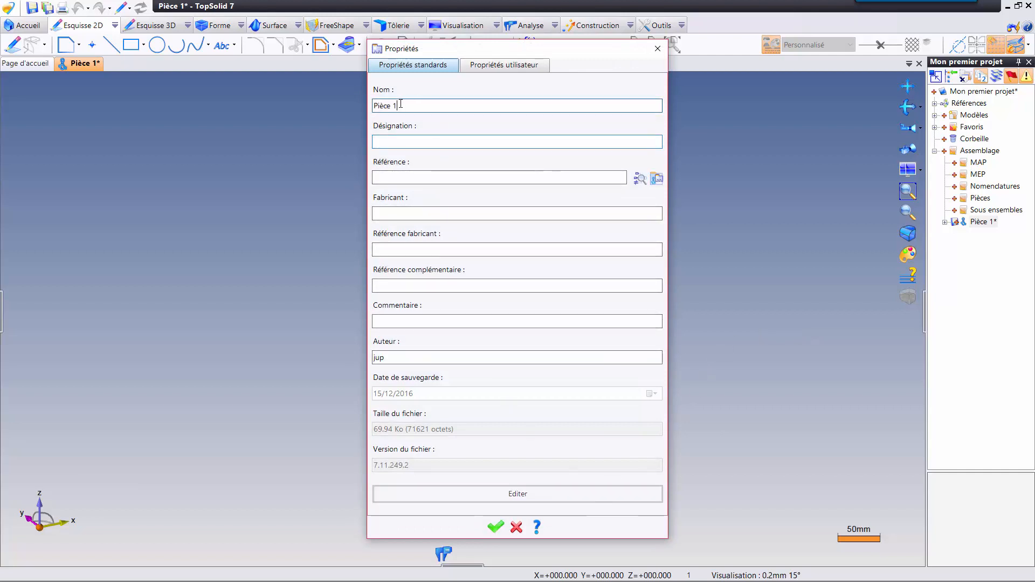
Examine the part's standard property fields and the available user options for Type de brut and Type de production
left_click(421, 106)
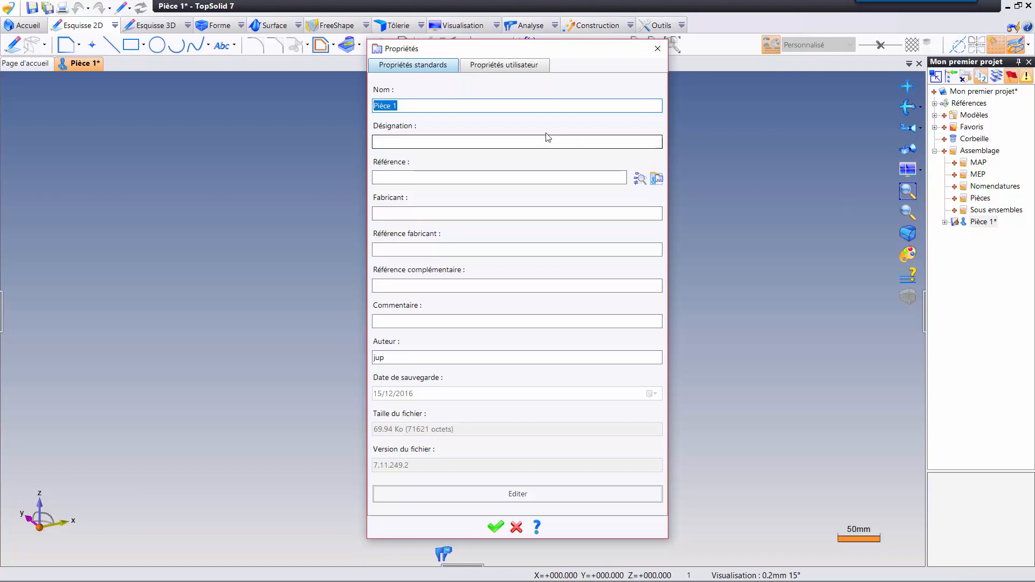
left_click(436, 142)
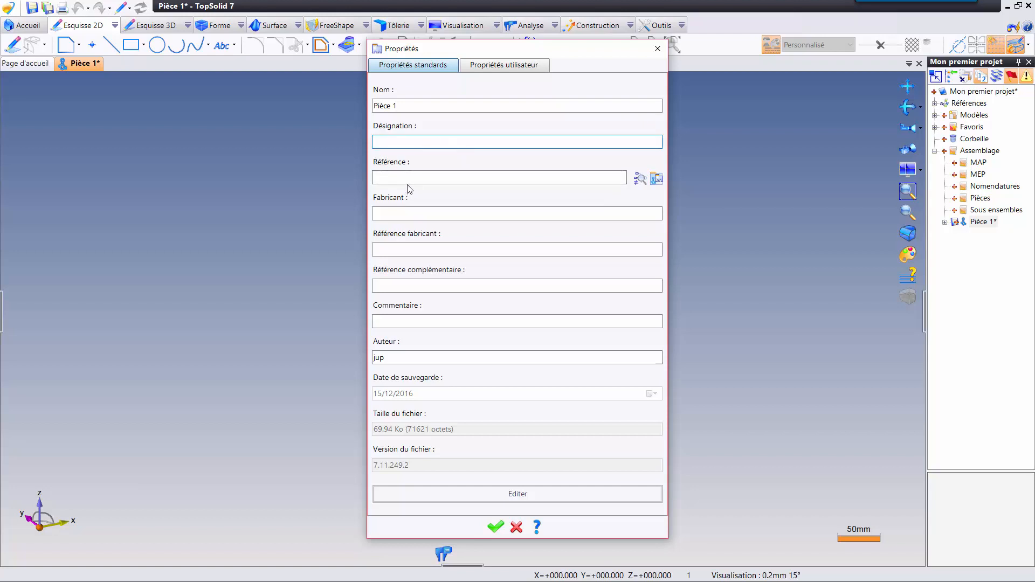
left_click(386, 177)
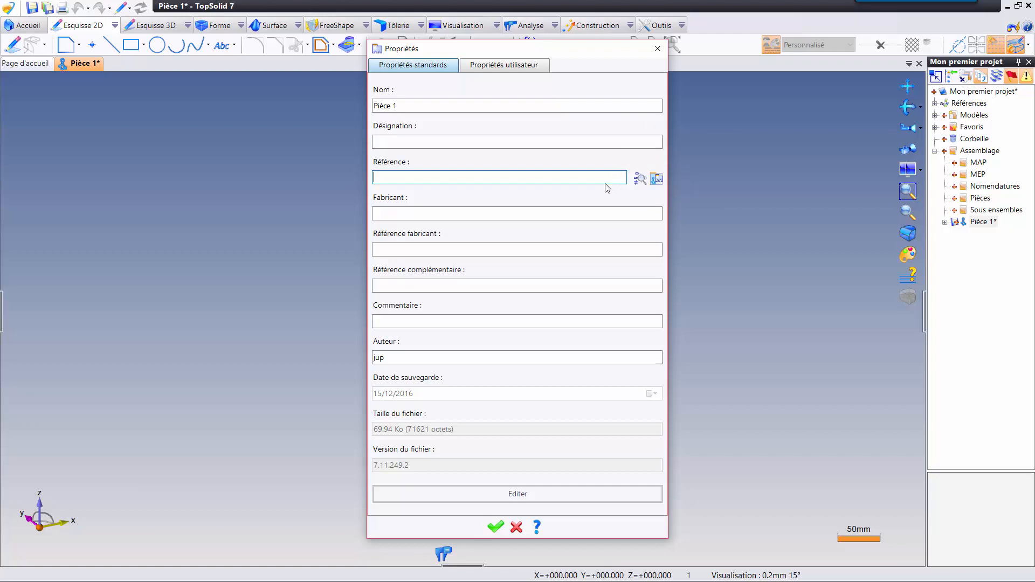
left_click(412, 286)
left_click(419, 322)
left_click(418, 361)
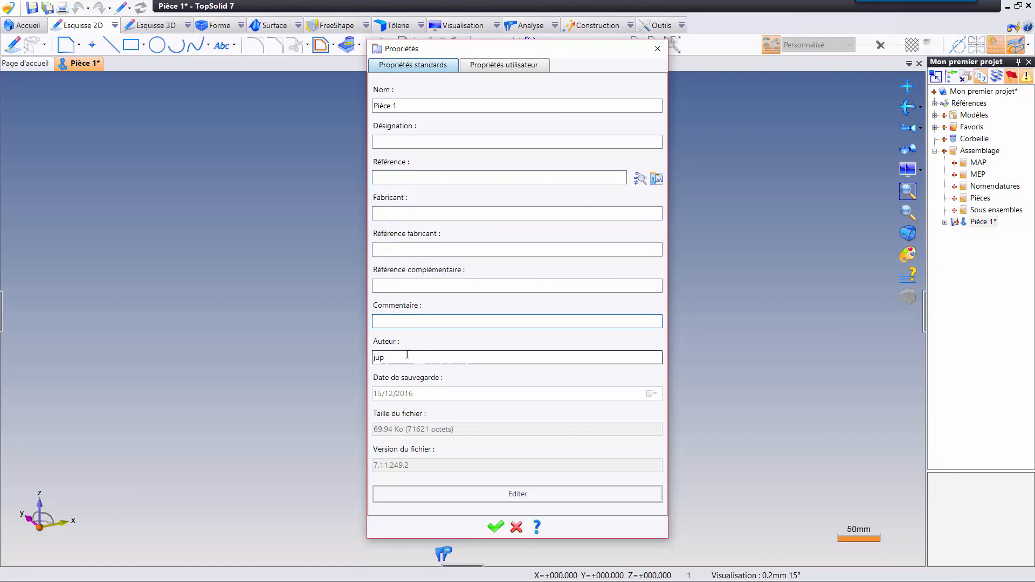
left_click(521, 66)
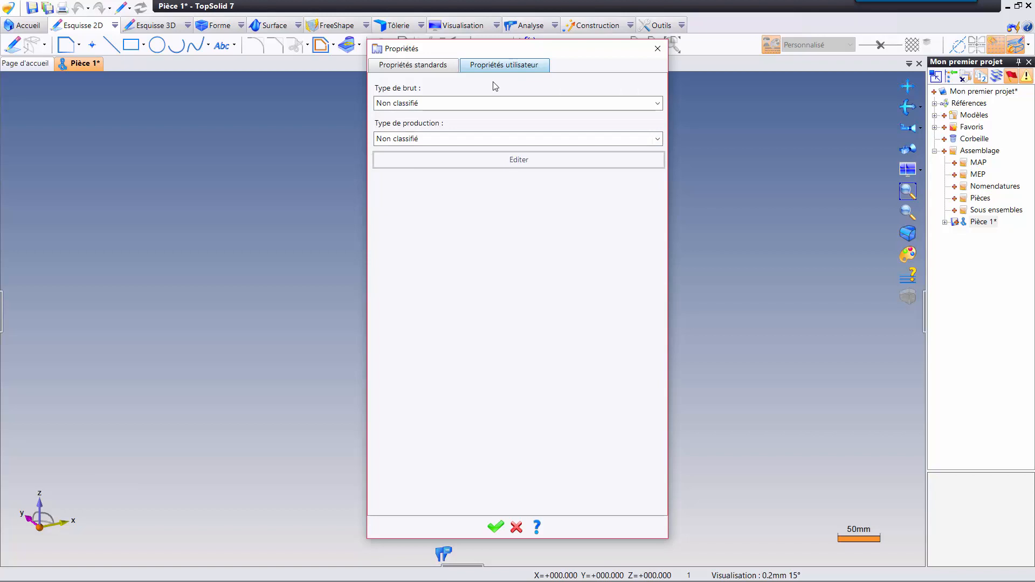
left_click(657, 103)
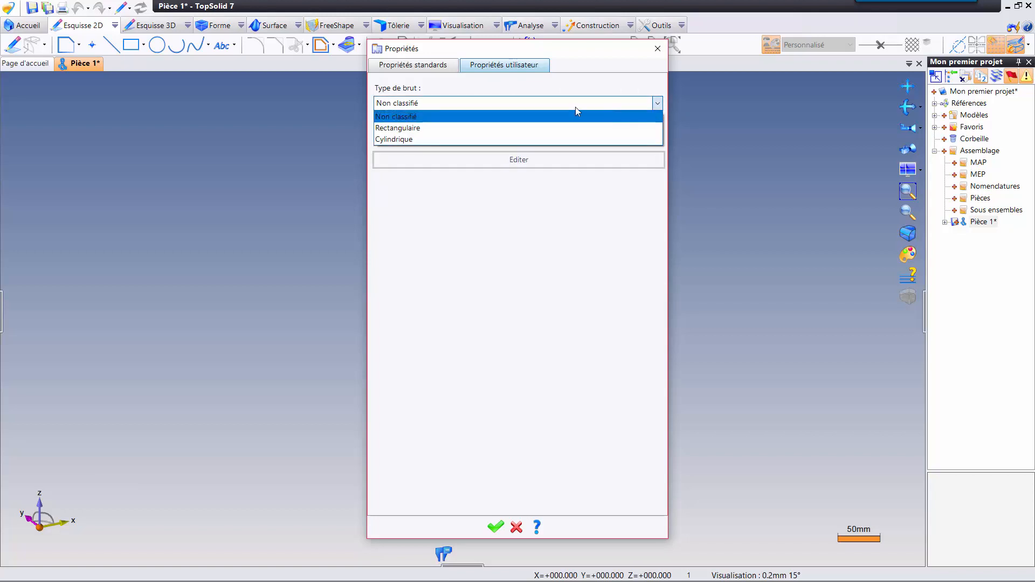
left_click(456, 108)
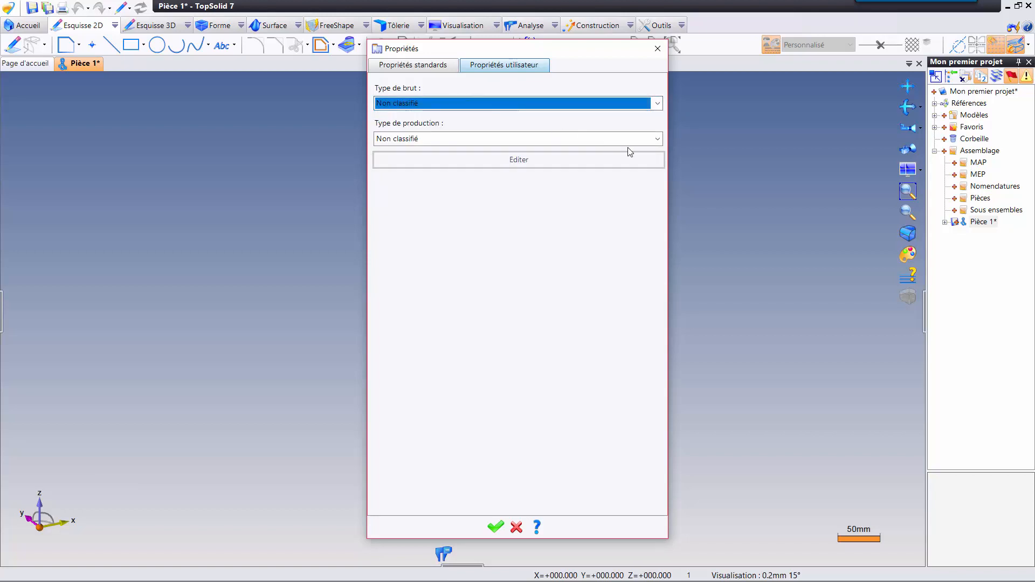
left_click(656, 139)
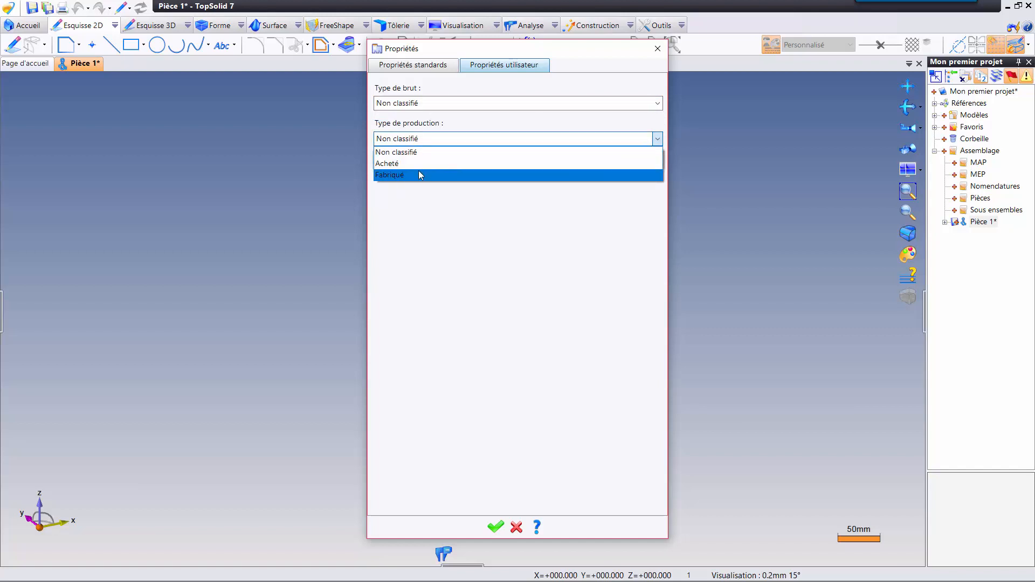
left_click(447, 138)
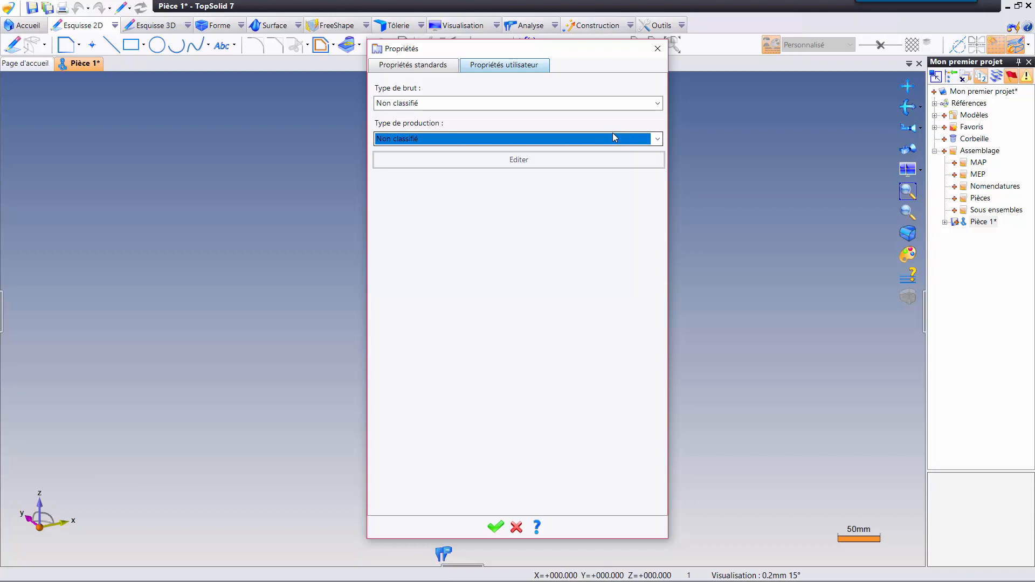
Copy the part's name into the Désignation field so it reads Pièce 1, and set Référence to 01
left_click(445, 65)
left_click(418, 108)
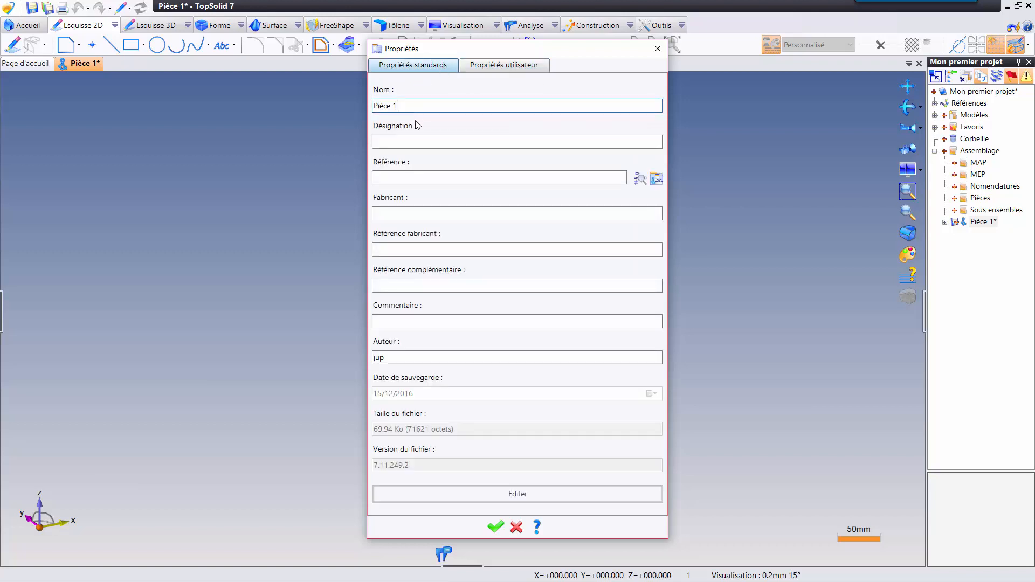
left_click(411, 144)
left_click(416, 178)
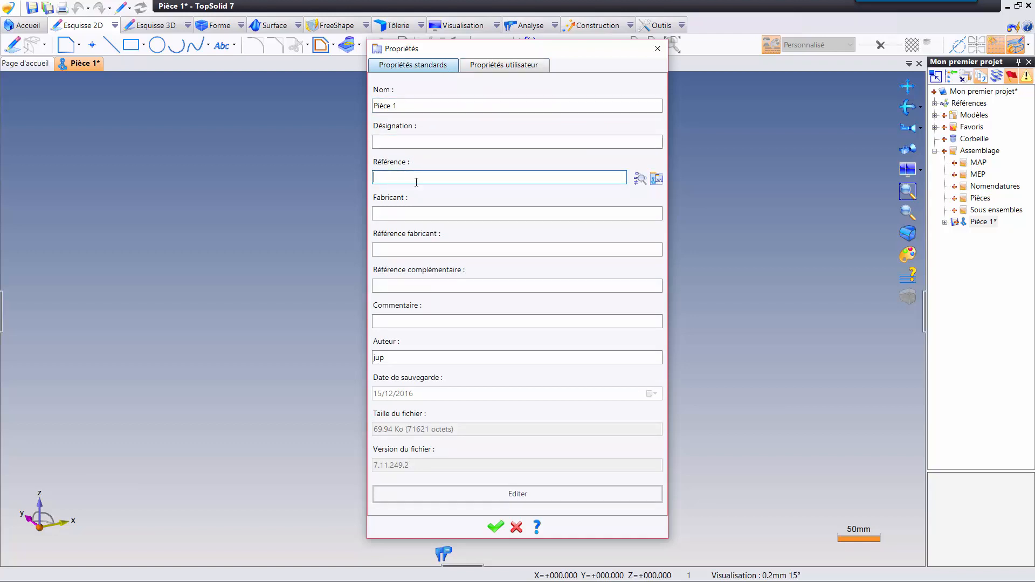
left_click_drag(405, 105, 372, 124)
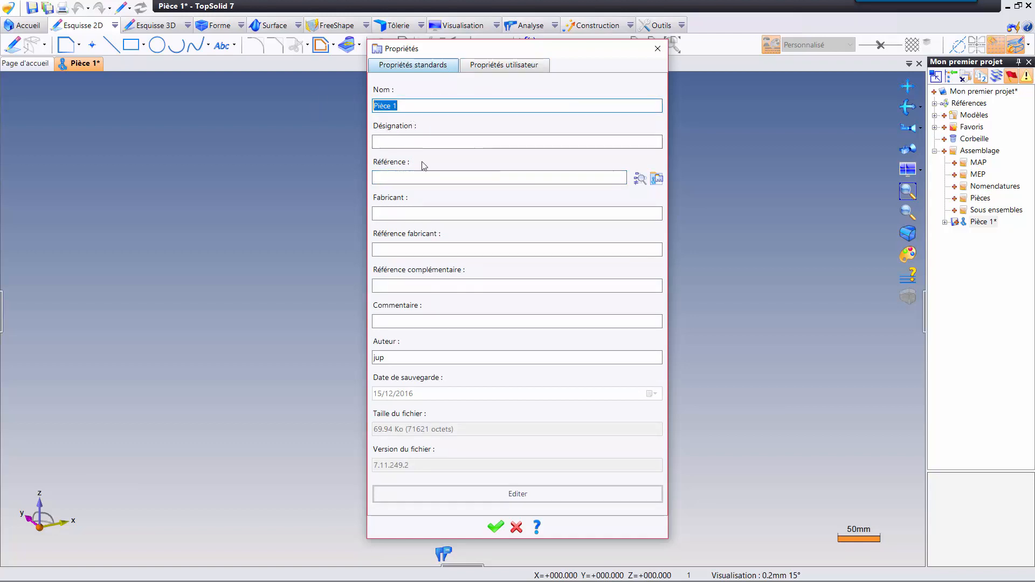
key("ctrl+c")
left_click(410, 142)
key("ctrl+v")
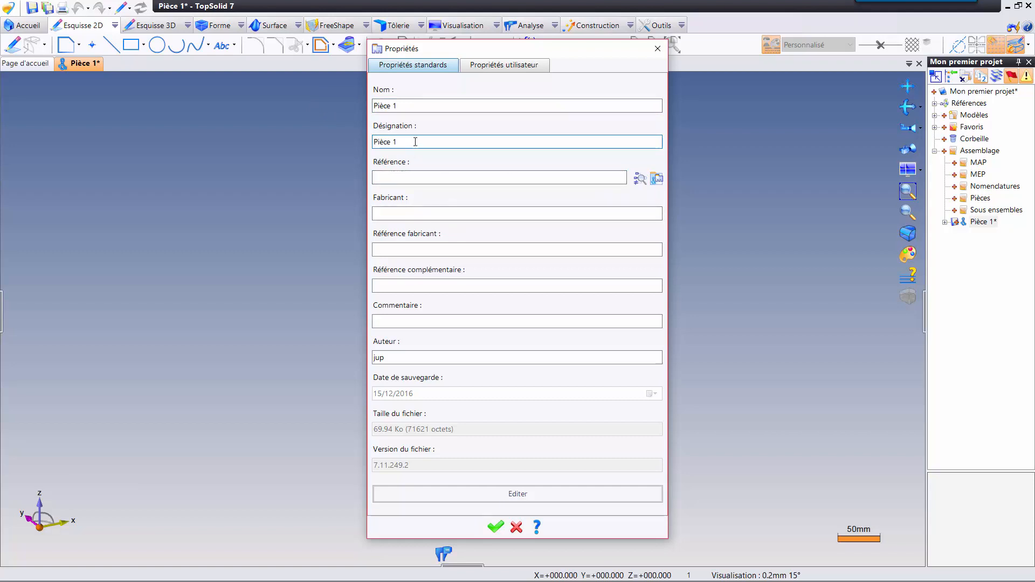
left_click_drag(421, 142, 356, 148)
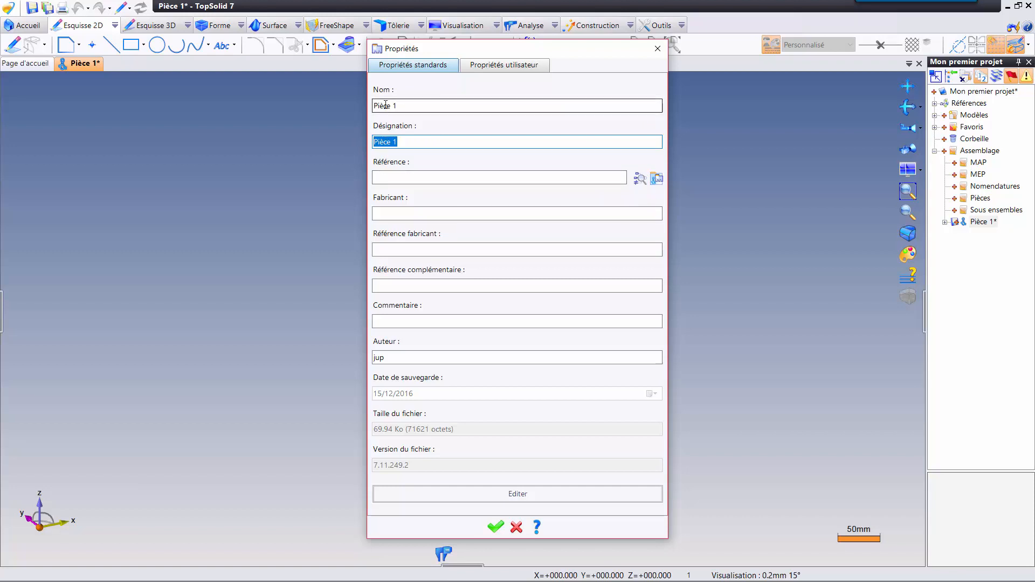
left_click(405, 179)
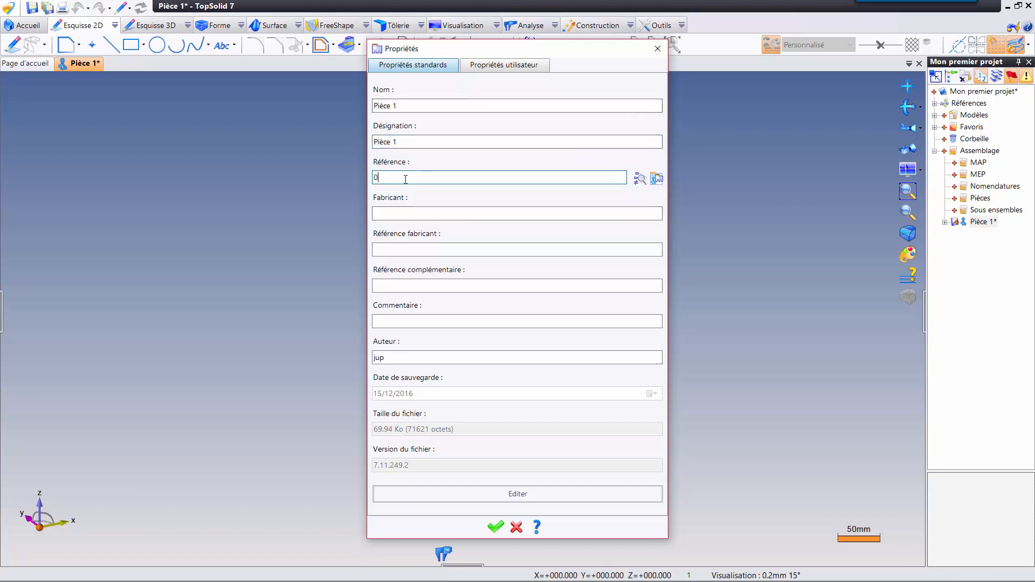
Add the prefix "01 - " in front of the part's name
left_click(376, 105)
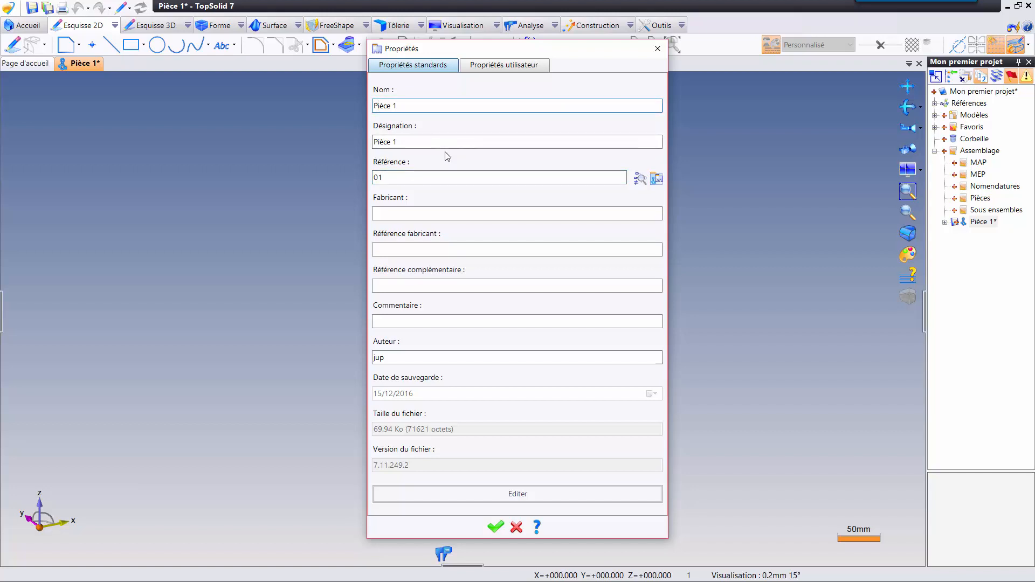
type("ef")
key("BackSpace")
key("BackSpace")
key("Right")
type("01 -")
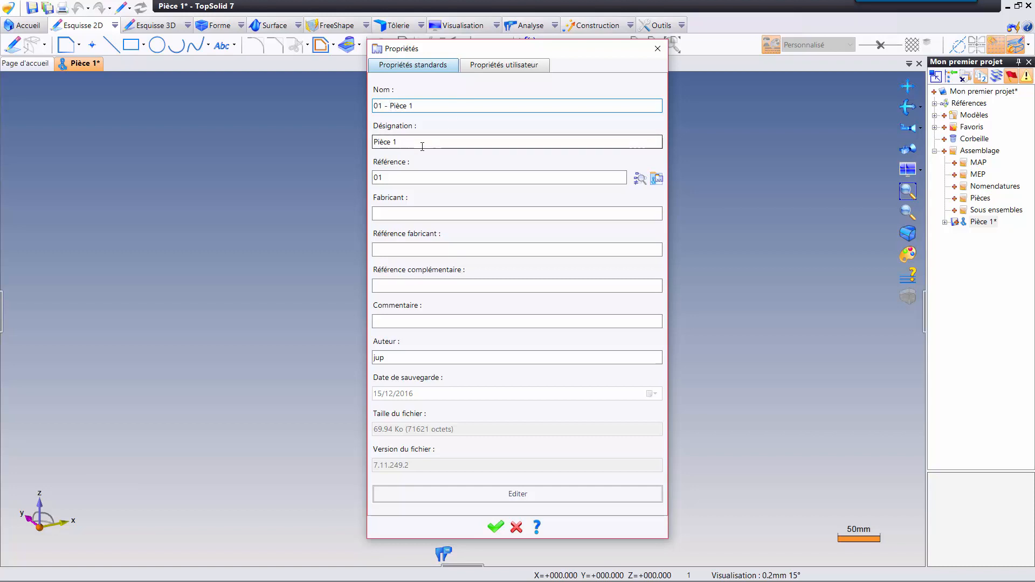
Remove the number prefix so the part's name is Pièce 1, and apply the properties
left_click_drag(392, 105, 214, 105)
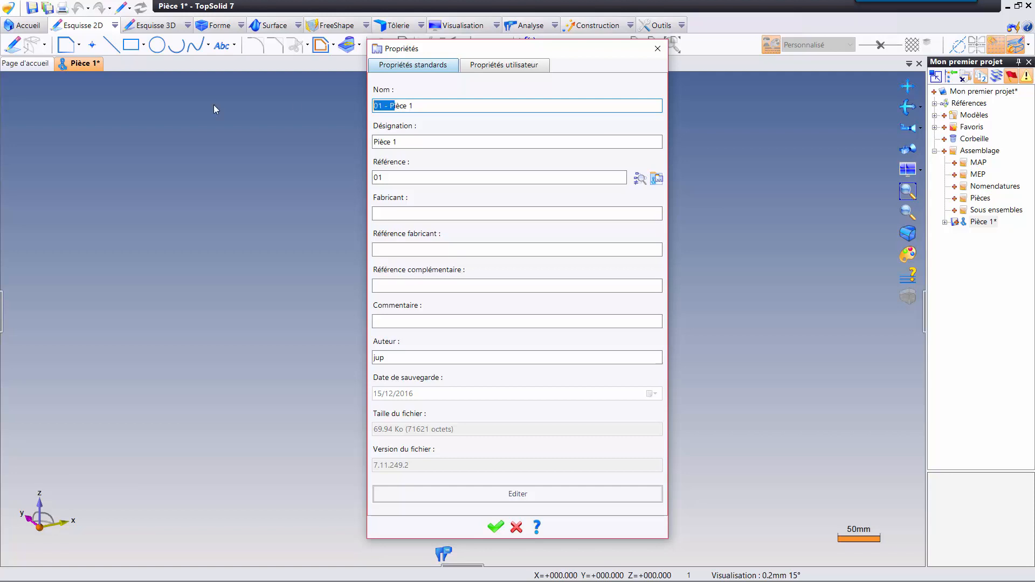
type("P")
left_click(496, 527)
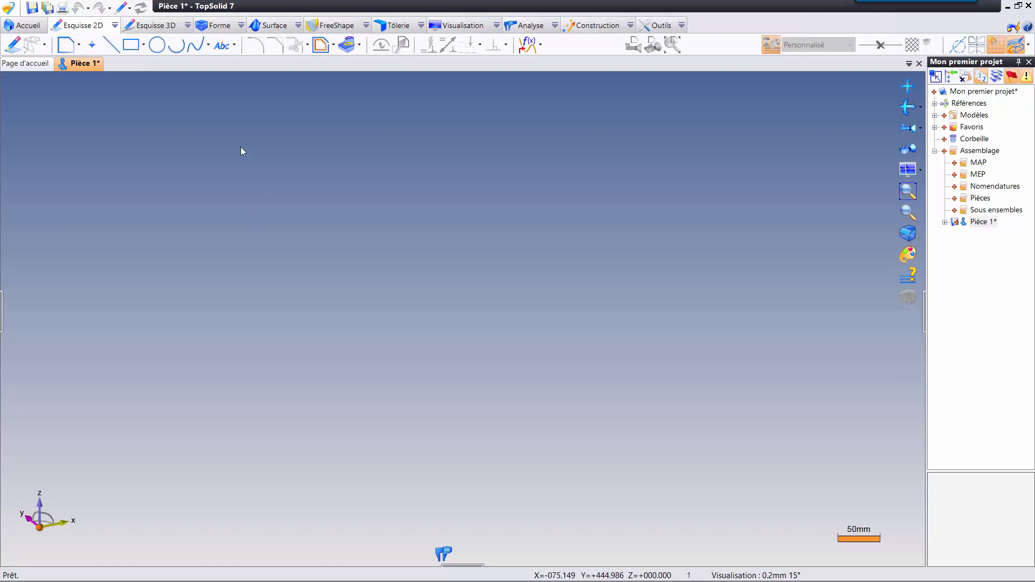
left_click(212, 28)
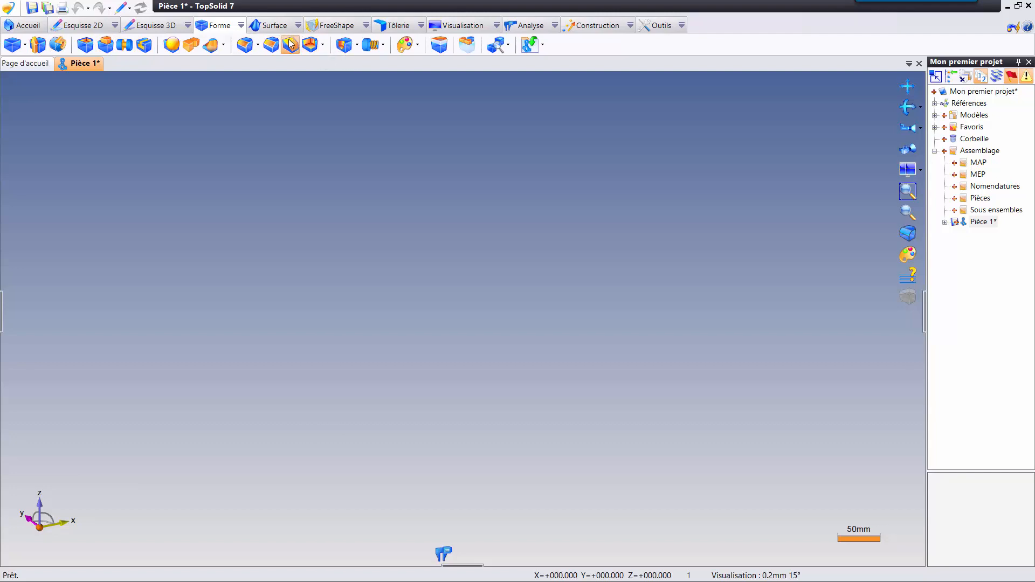
left_click(269, 25)
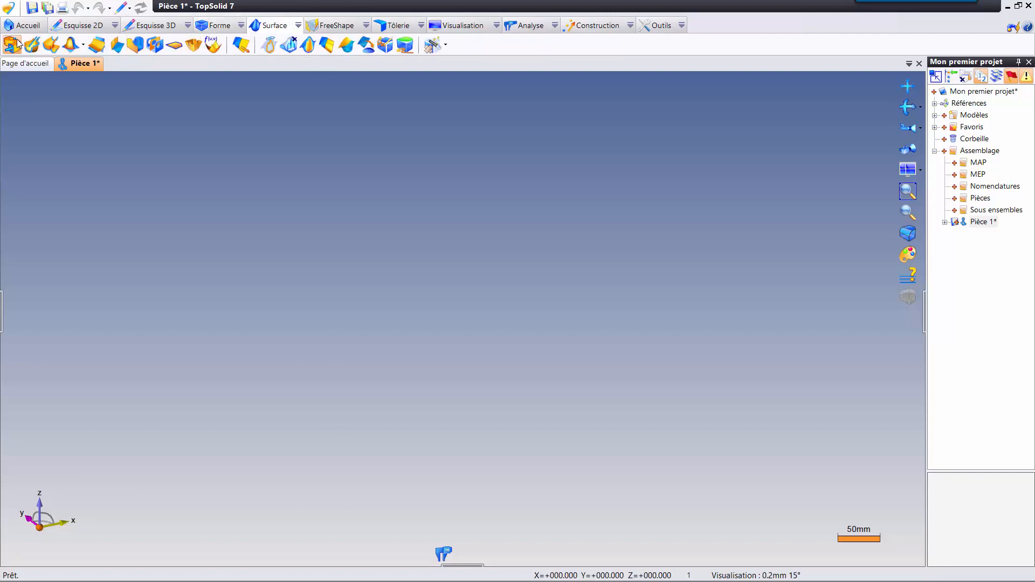
left_click(331, 25)
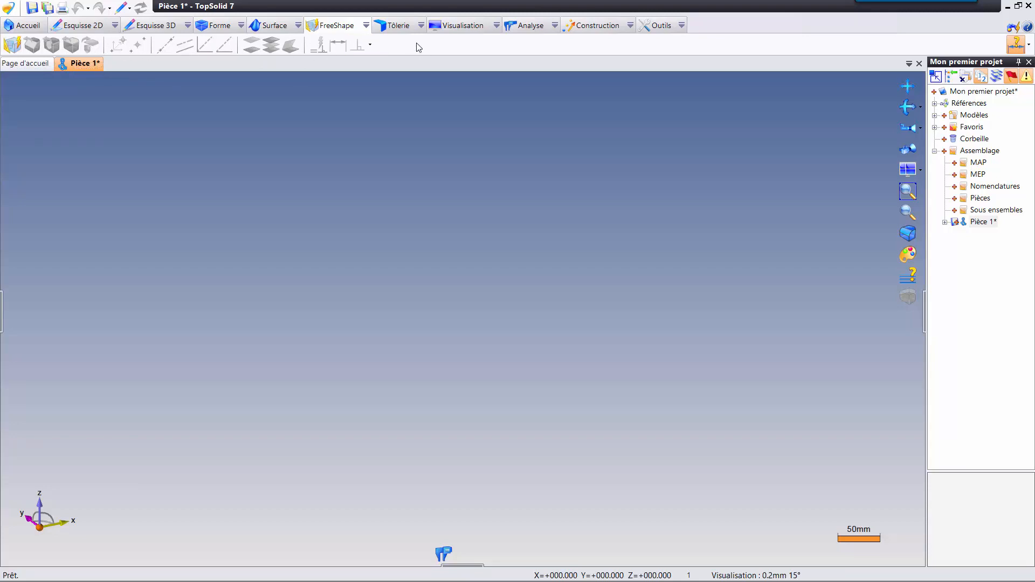
left_click(397, 26)
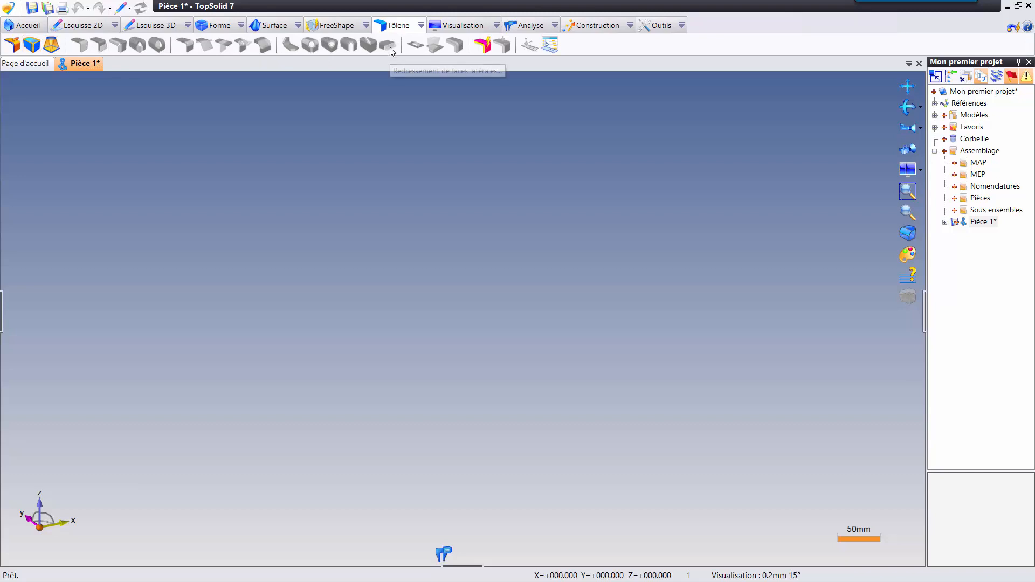
left_click(453, 30)
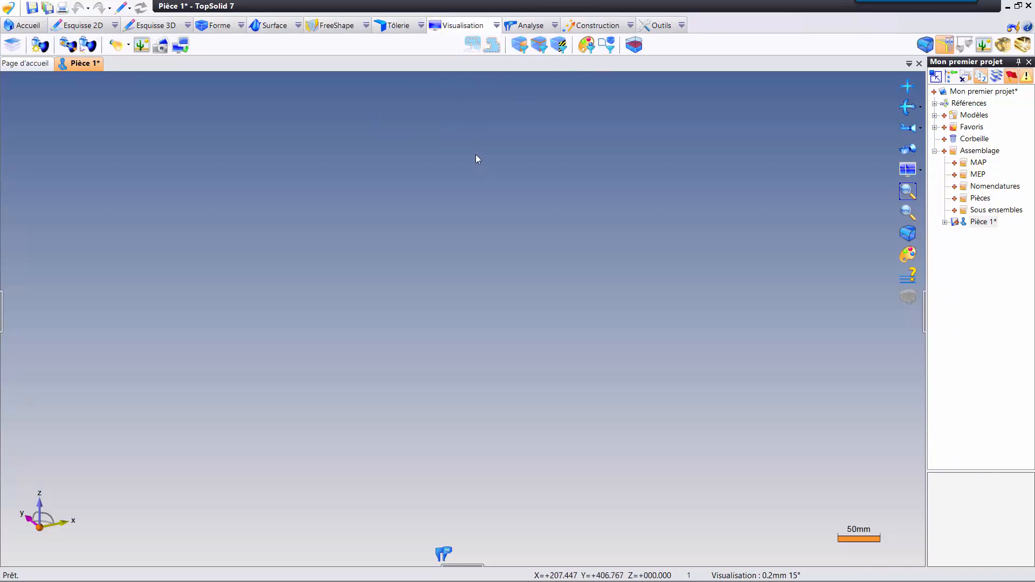
Examine the part environment's Analyse, Construction and Outils commands, including the full command lists for Outils and Construction
left_click(527, 27)
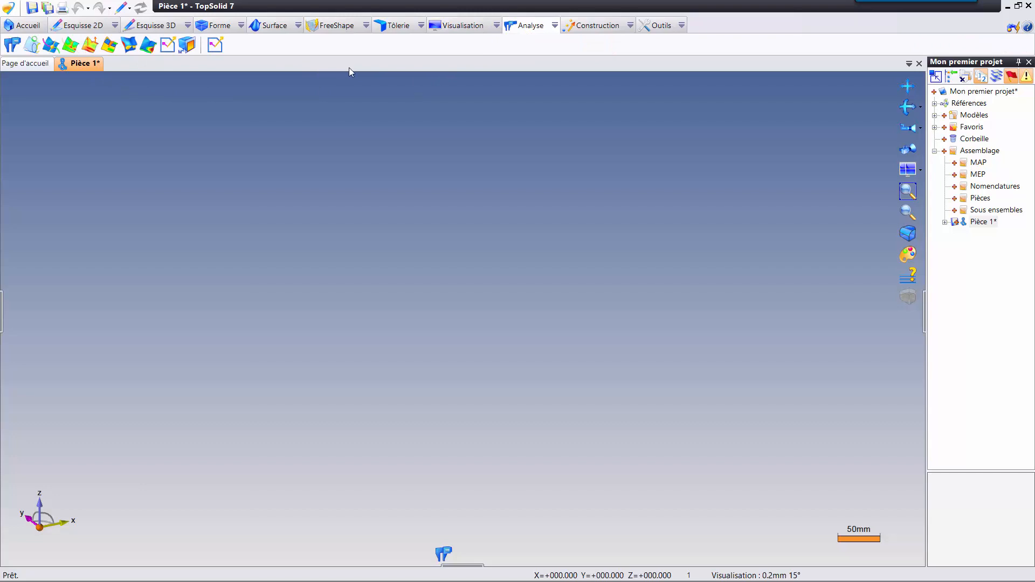
left_click(596, 25)
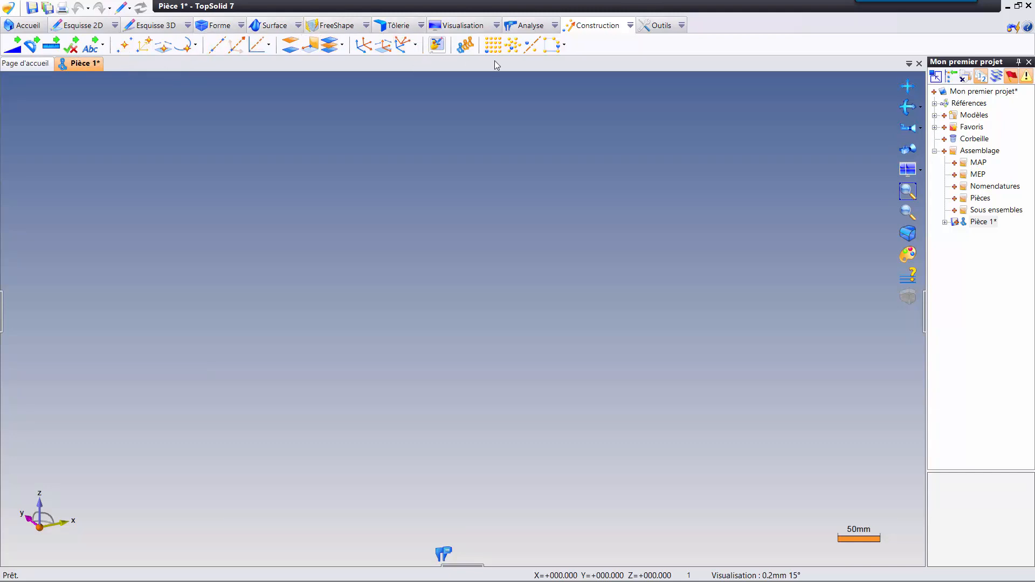
left_click(657, 25)
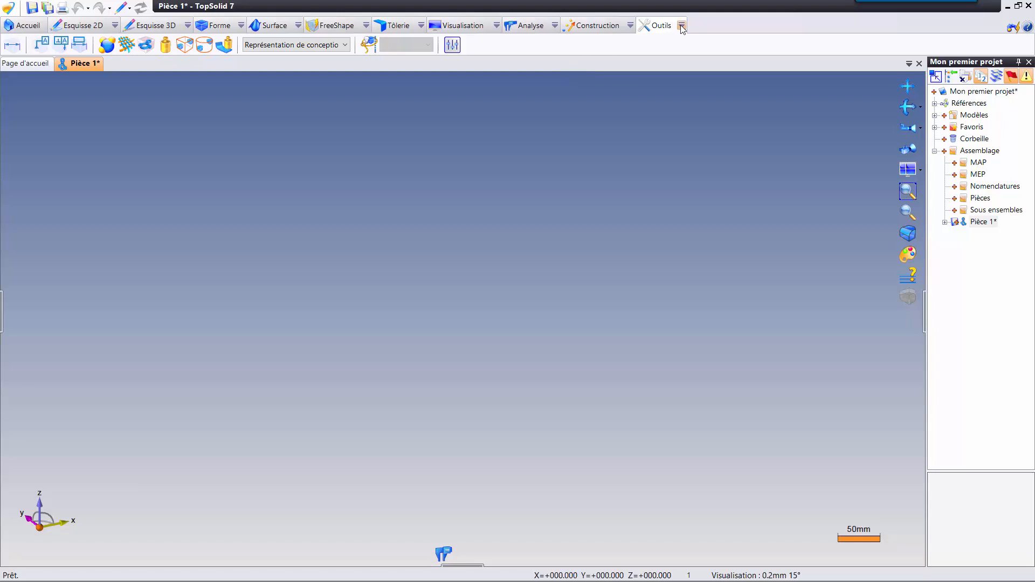
left_click(681, 25)
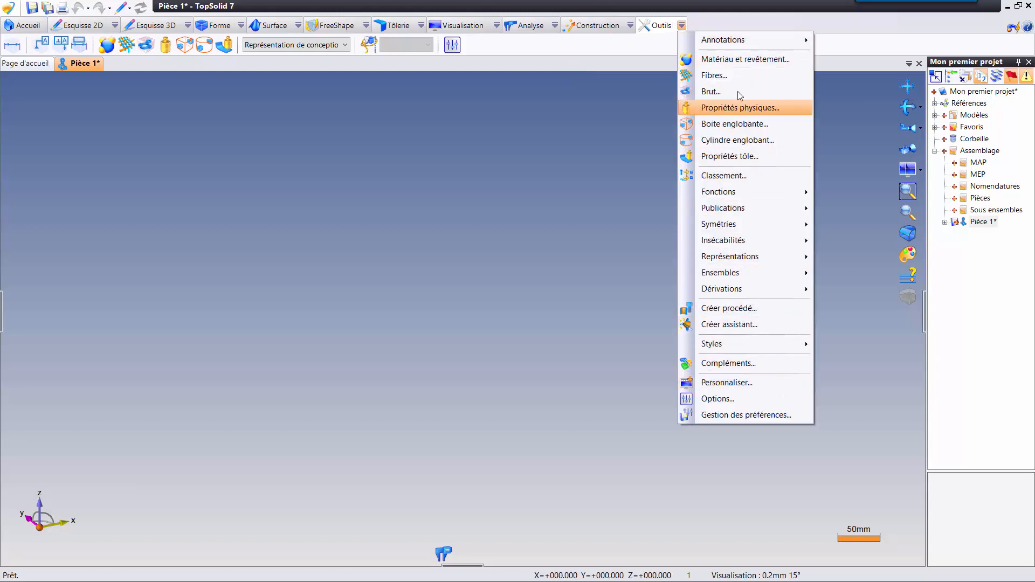
left_click(631, 25)
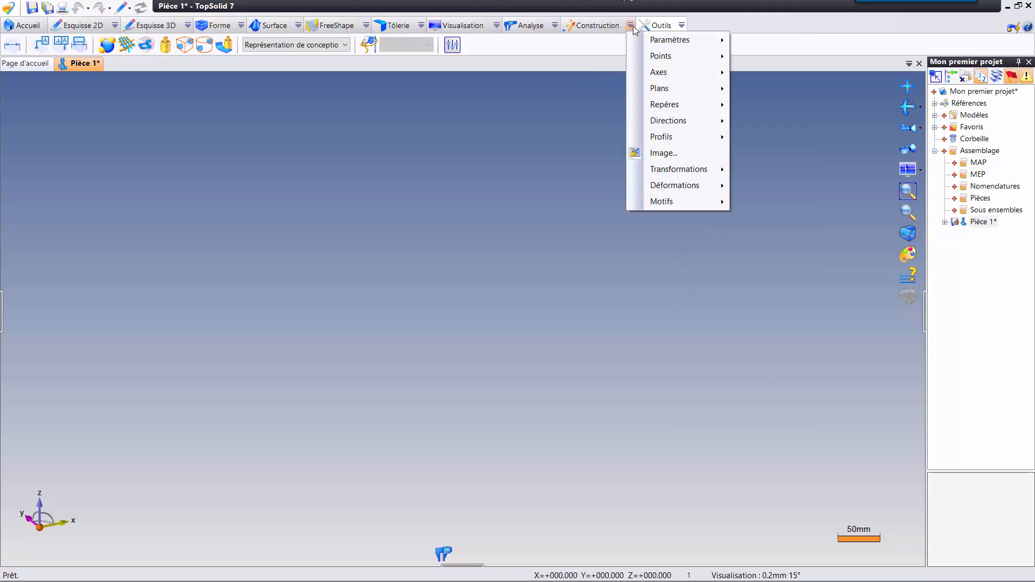
left_click(542, 31)
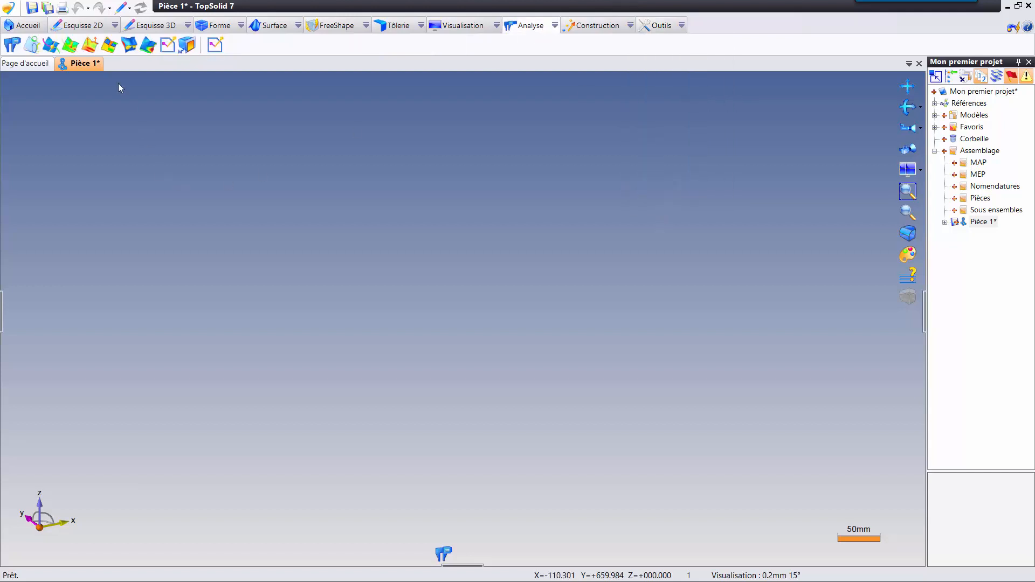
Start a 2D sketch and draw stepped contour segments from the origin through (0, 30), (57.5, 30), (57.5, 57.5) and (195, 57.5) mm
left_click(81, 26)
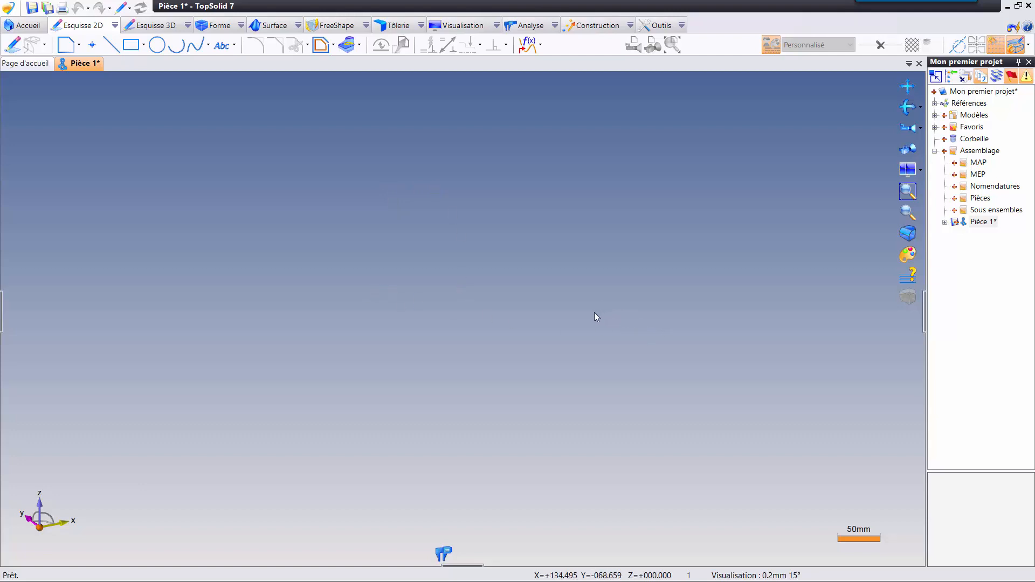
right_click(470, 234)
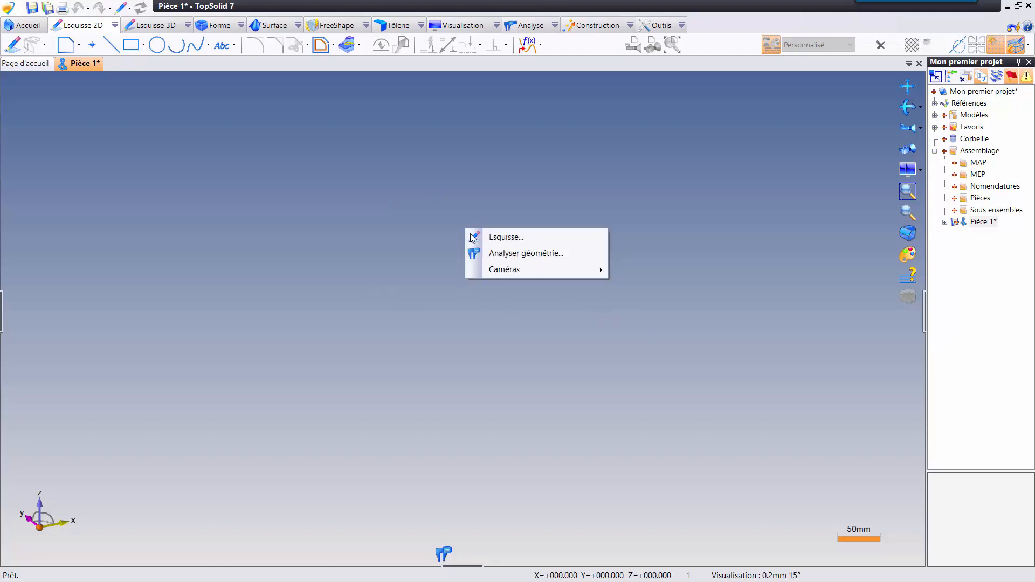
left_click(539, 237)
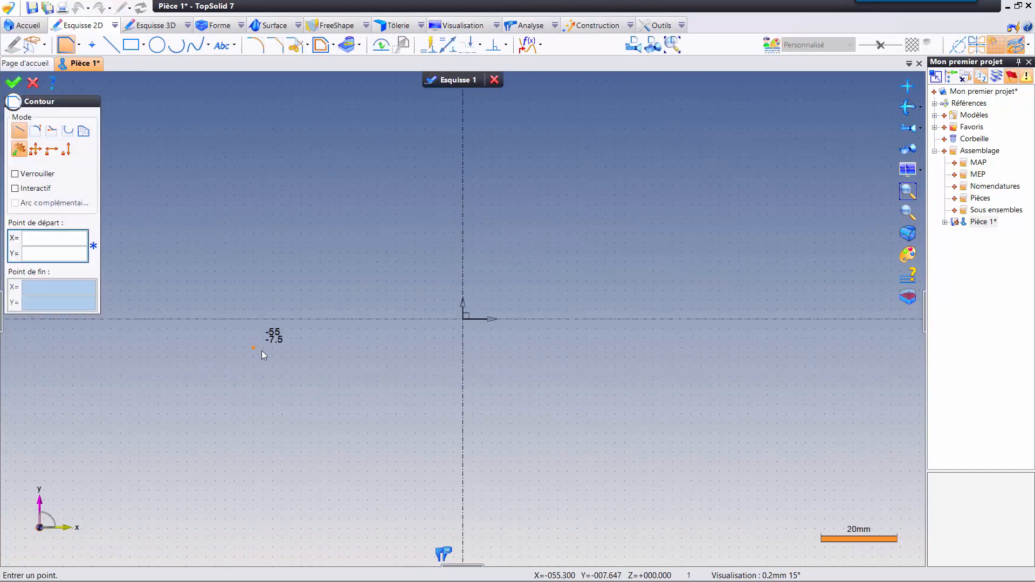
middle_click_drag(623, 294, 506, 324)
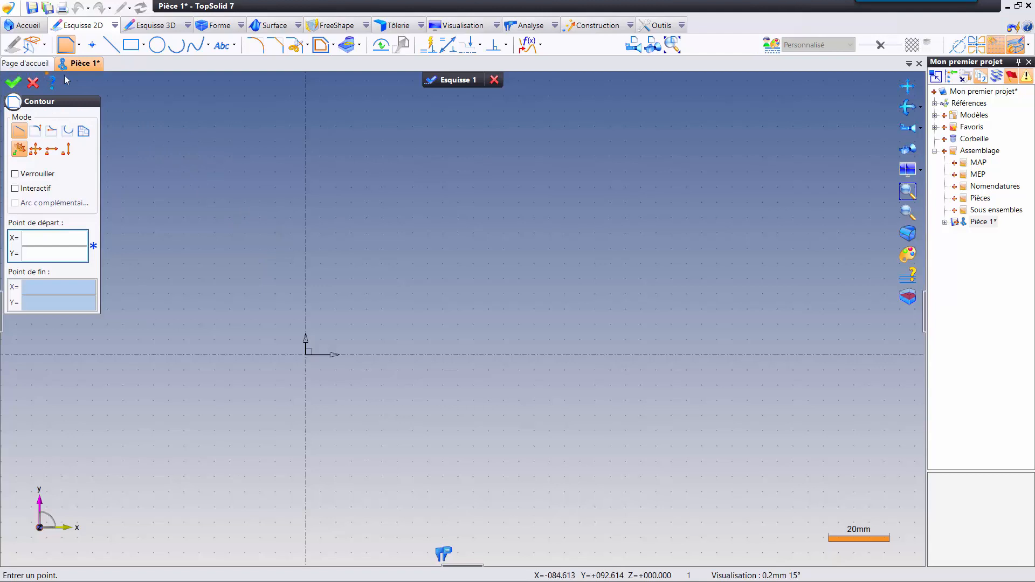
left_click(305, 353)
left_click(306, 263)
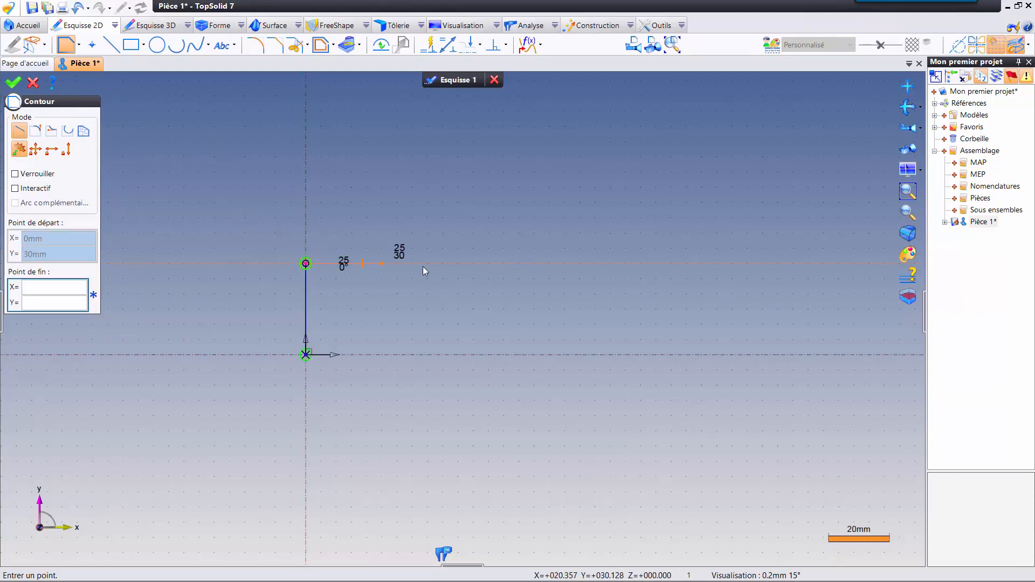
left_click(481, 263)
middle_click_drag(569, 309, 462, 332)
left_click(371, 209)
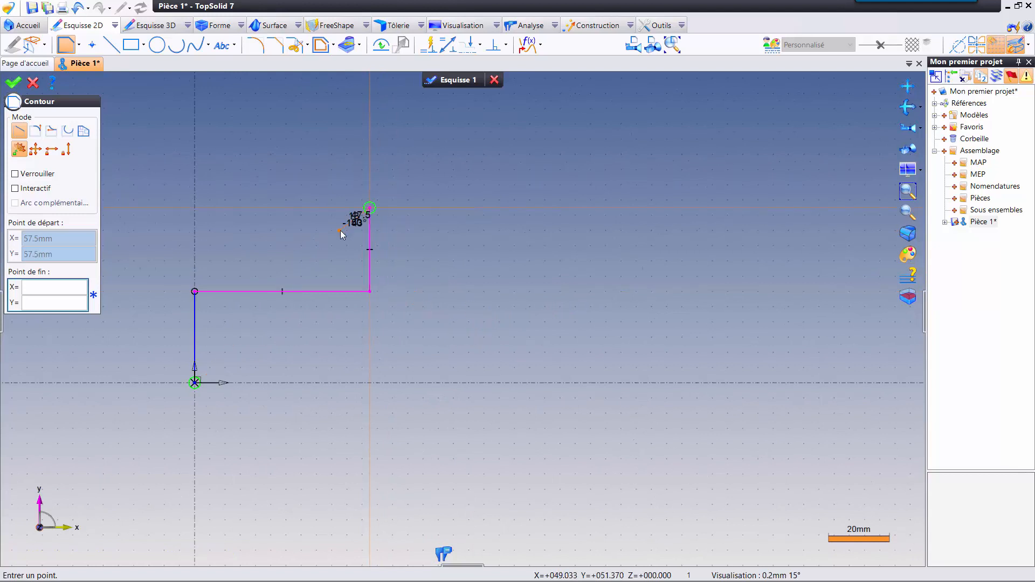
scroll(340, 232, "down", 3)
left_click(570, 221)
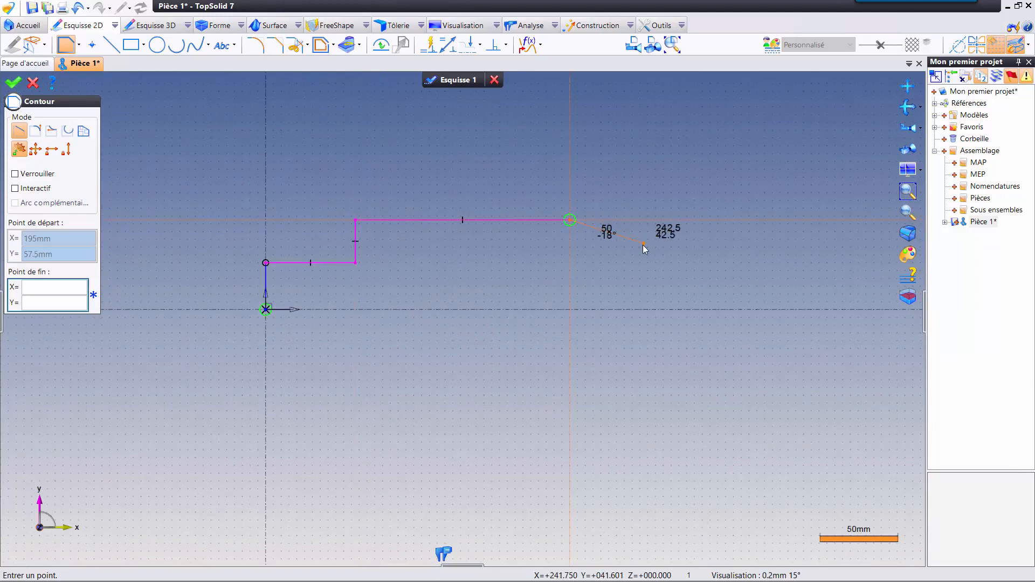
left_click(21, 189)
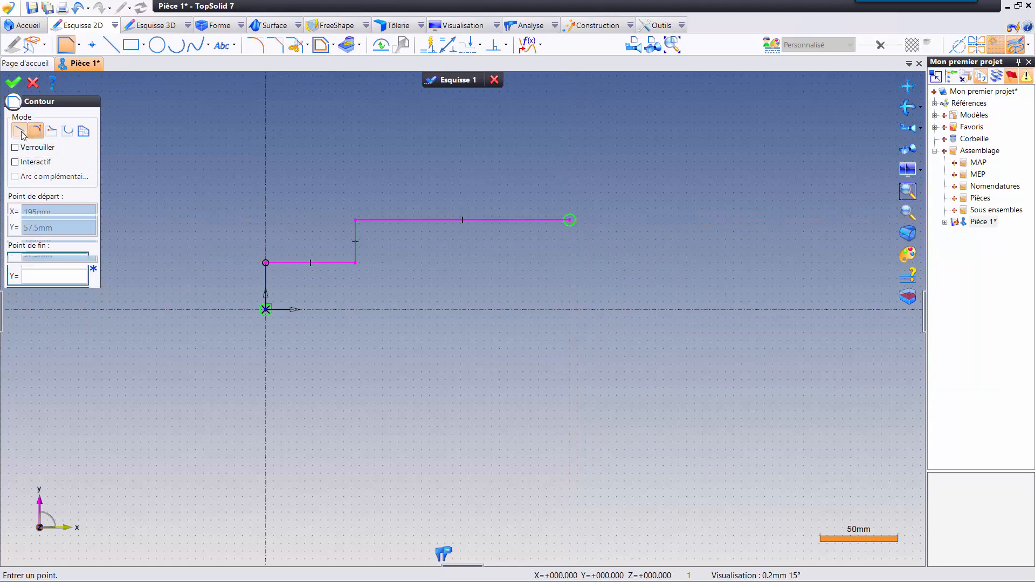
left_click(51, 130)
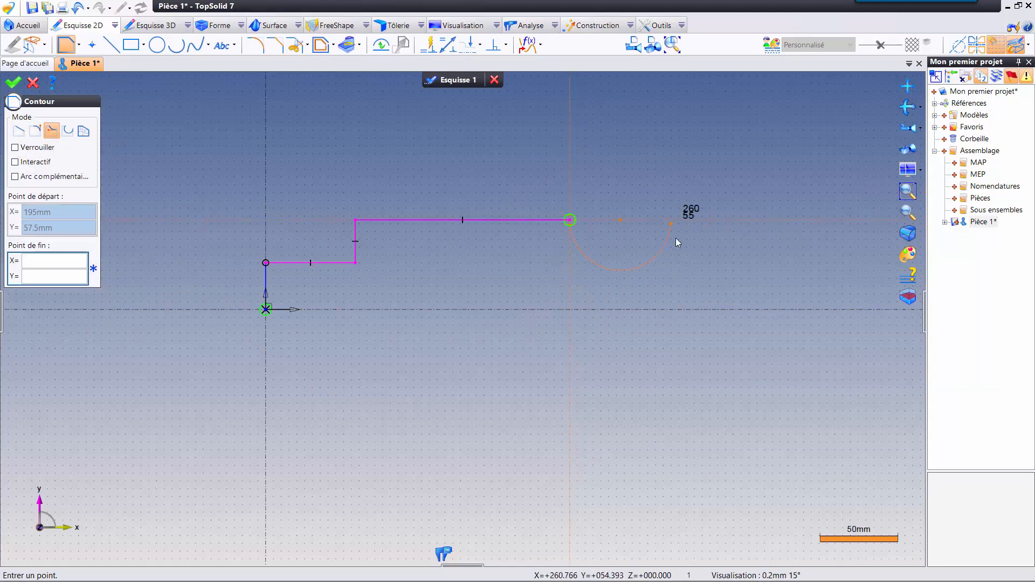
left_click(19, 131)
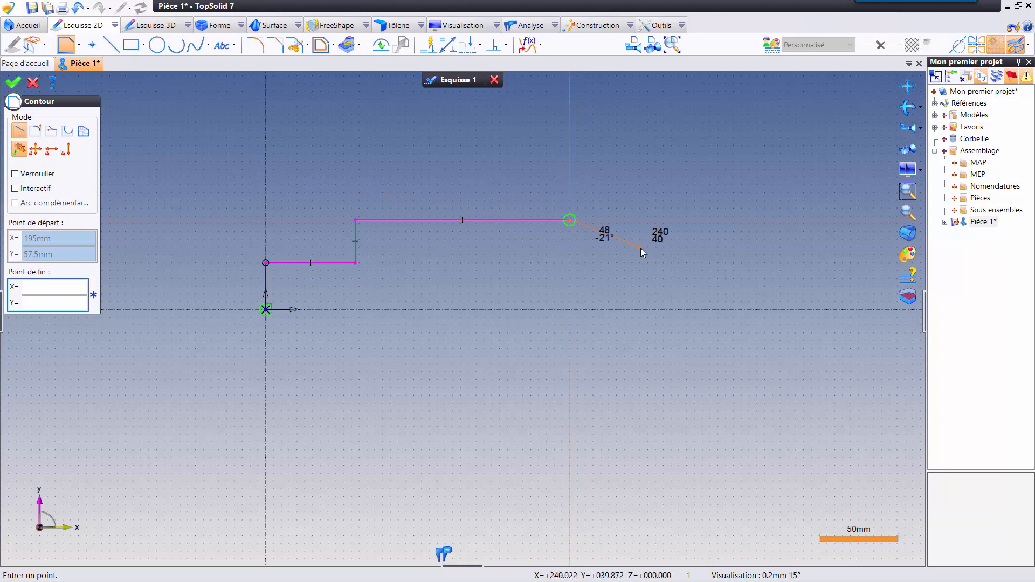
Continue the contour with a tangent arc to (195, 0) mm and close it with a straight segment back to the origin
key("a")
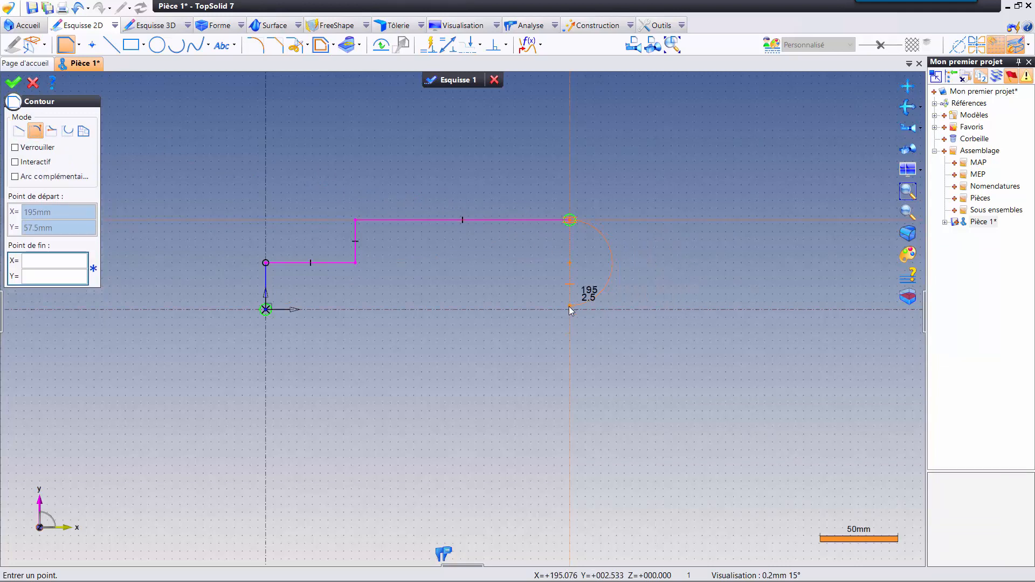
left_click(569, 309)
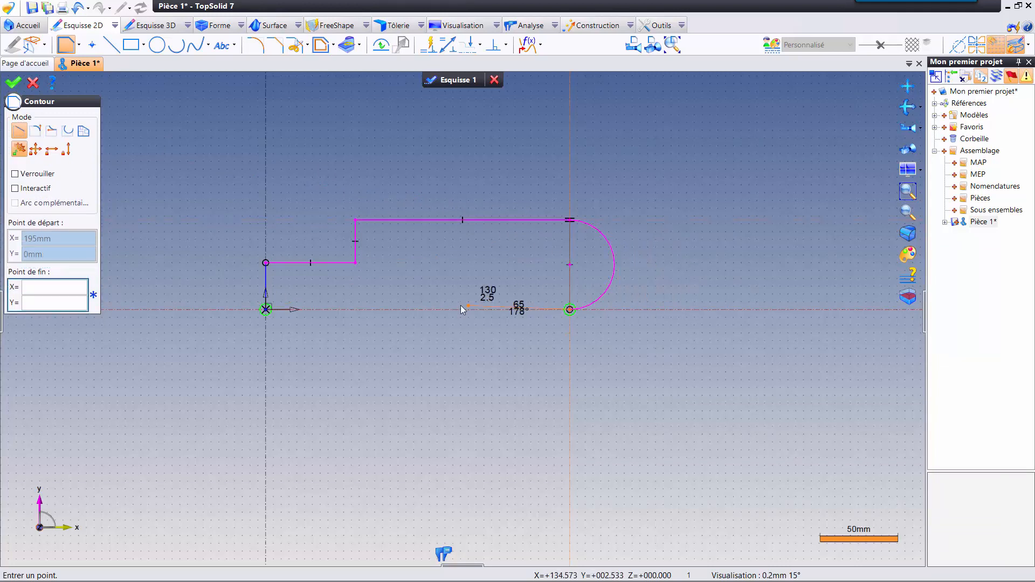
left_click(266, 310)
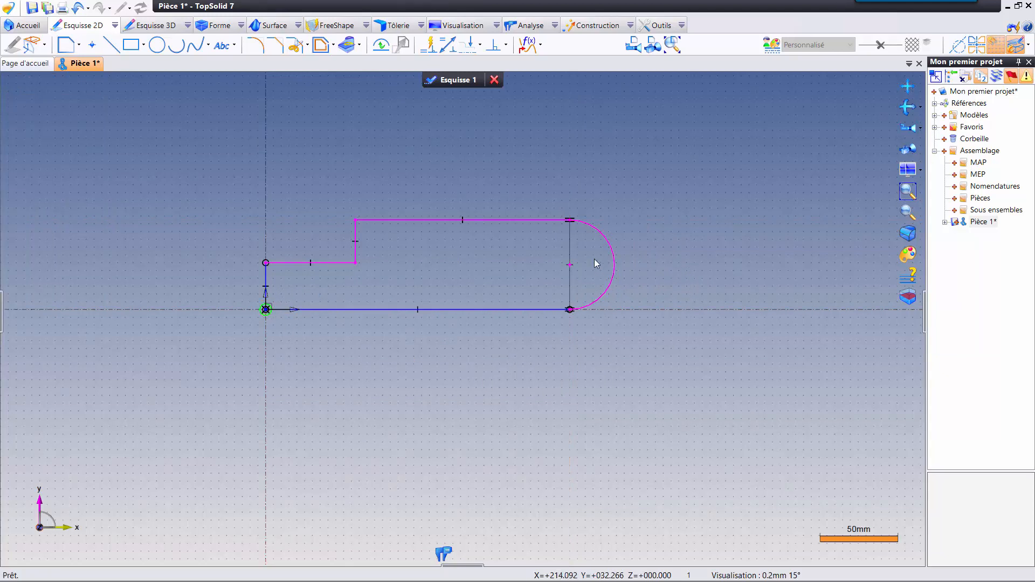
middle_click_drag(369, 208, 411, 244)
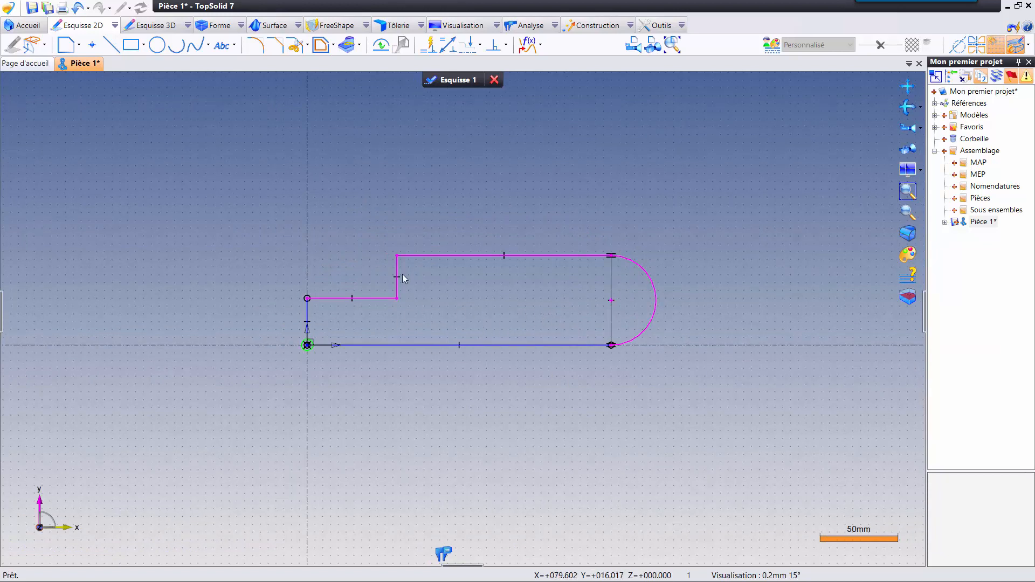
left_click_drag(257, 228, 779, 378)
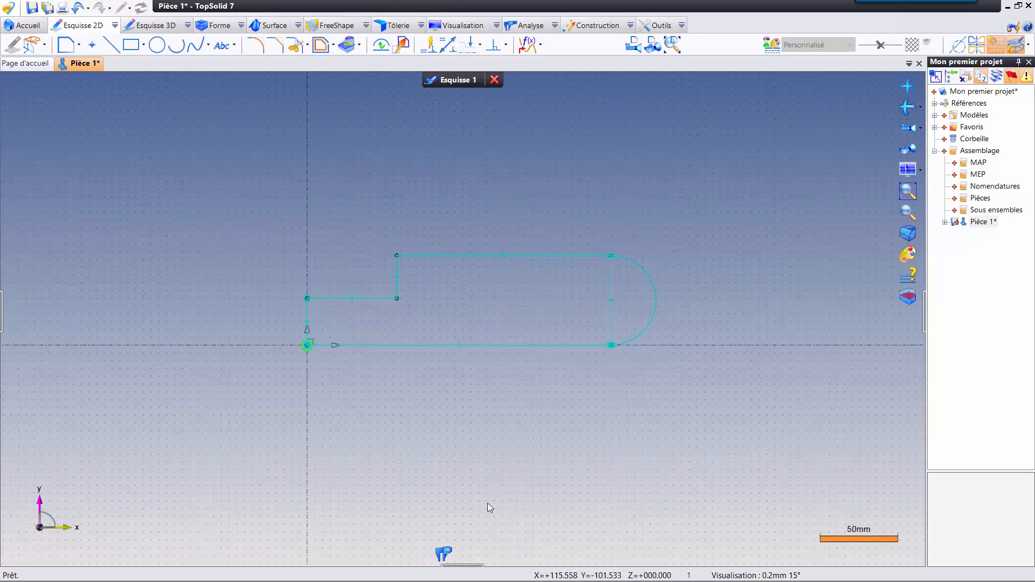
left_click(506, 427)
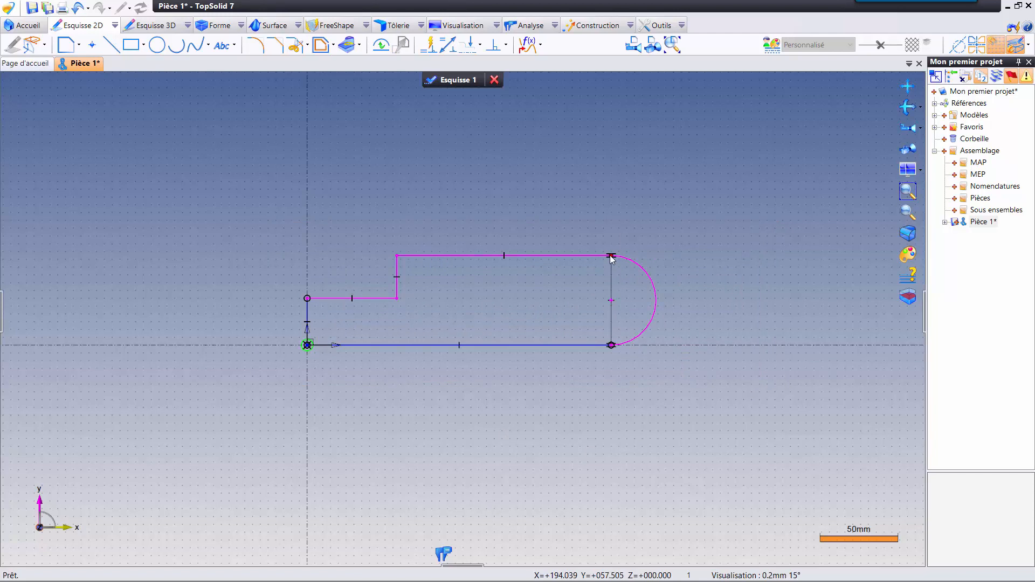
Reshape the contour by moving the arc's upper end outward and down, and the inner step corner outward and slightly down
mouse_move(610, 257)
left_mouse_down()
mouse_move(608, 284)
mouse_move(602, 275)
mouse_move(616, 266)
mouse_move(653, 264)
left_mouse_up()
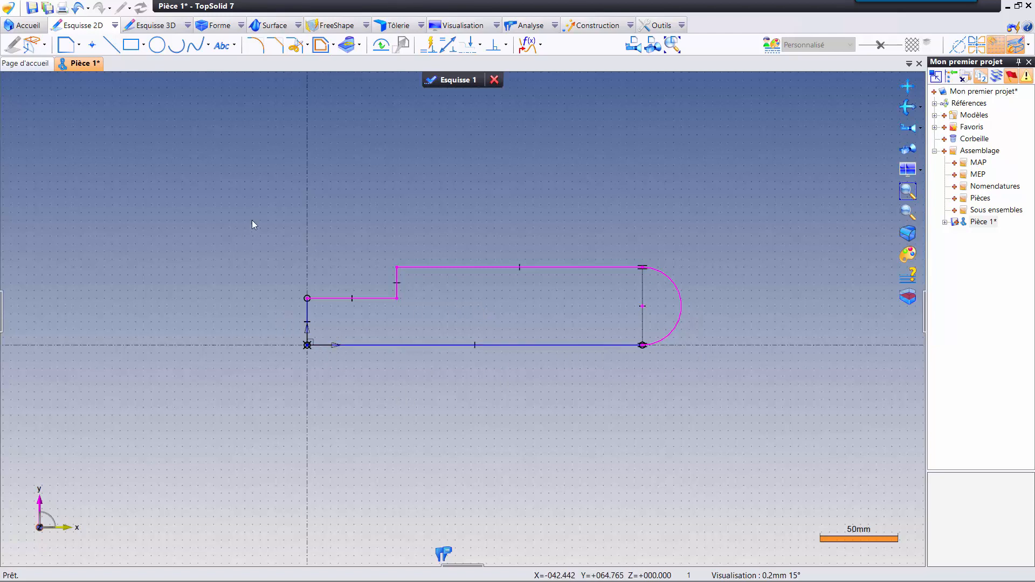
scroll(368, 354, "up", 1)
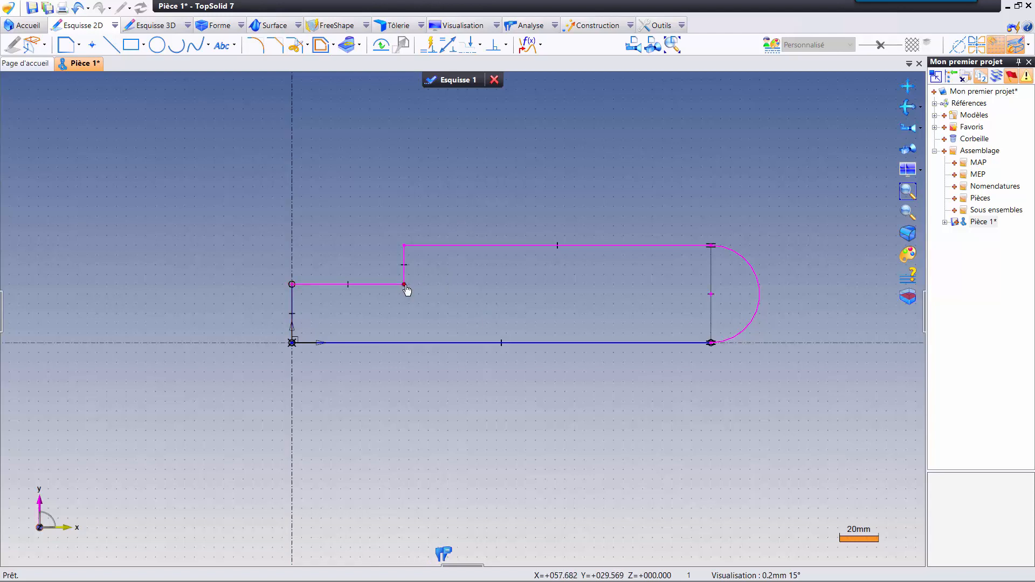
mouse_move(404, 286)
left_mouse_down()
mouse_move(536, 201)
mouse_move(317, 296)
mouse_move(496, 290)
mouse_move(429, 293)
left_mouse_up()
Delete the horizontal orientation constraint on the long upper segment and move the step's upper corner slightly upward and inward
right_click(571, 249)
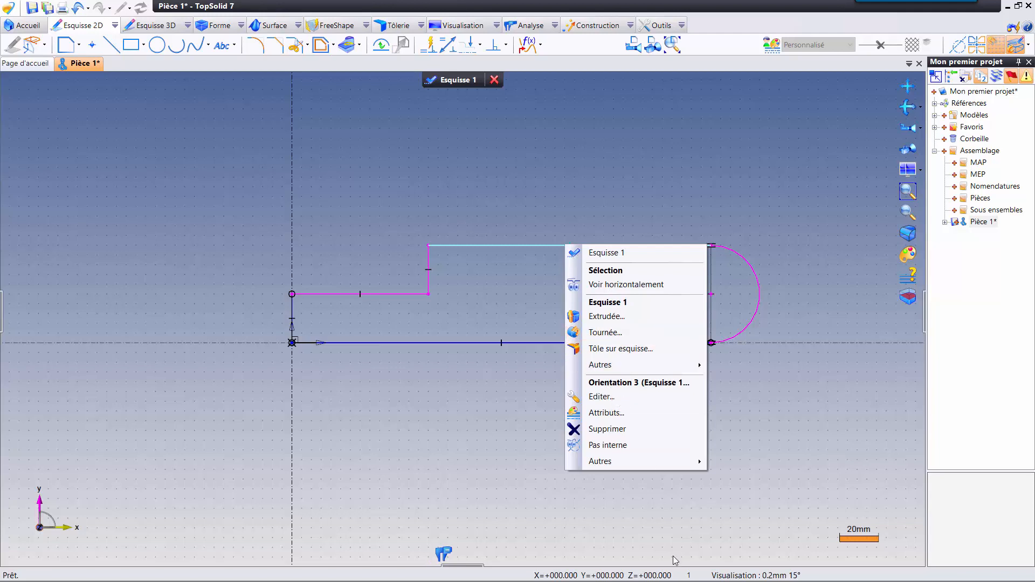
left_click(614, 430)
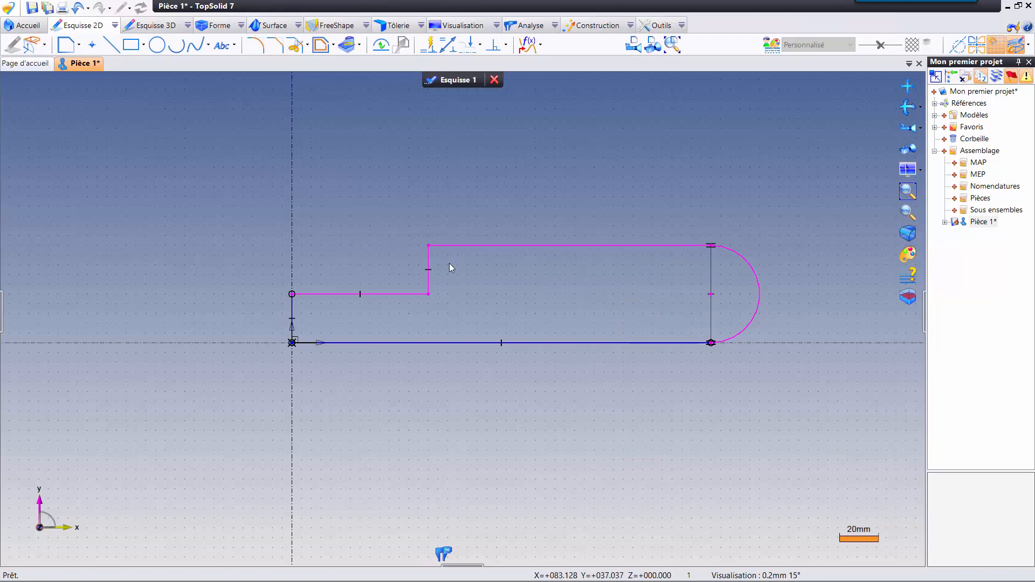
mouse_move(430, 248)
left_mouse_down()
mouse_move(434, 272)
mouse_move(424, 236)
left_mouse_up()
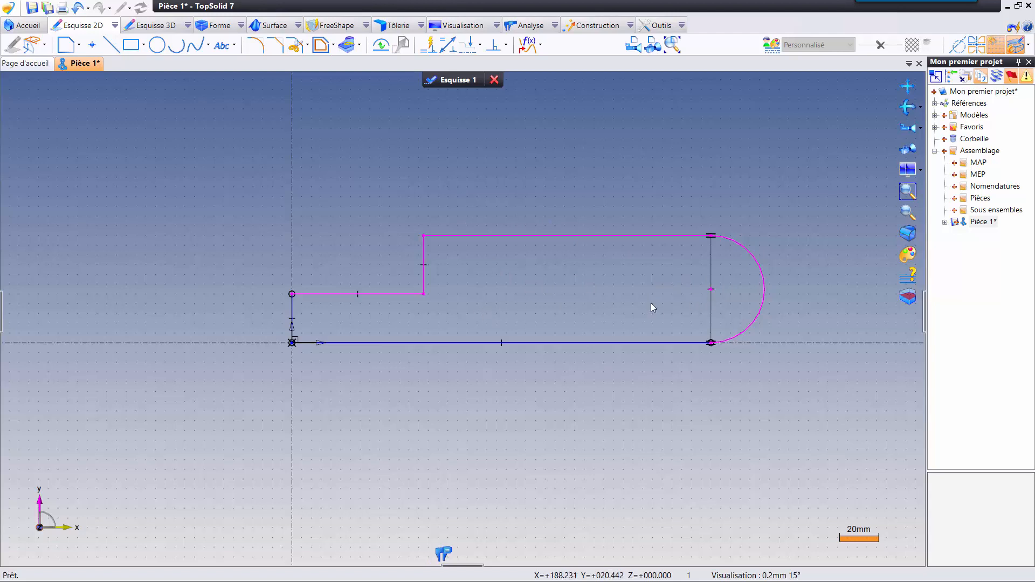
Add a length constraint of 60 mm to the contour's bottom segment, with the dimension placed below it
right_click(346, 213)
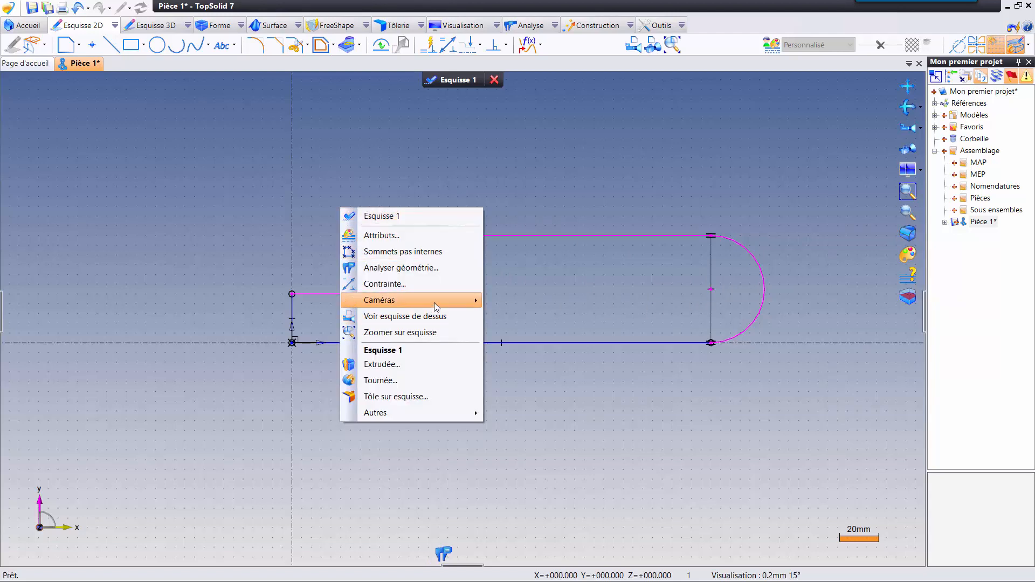
left_click(406, 288)
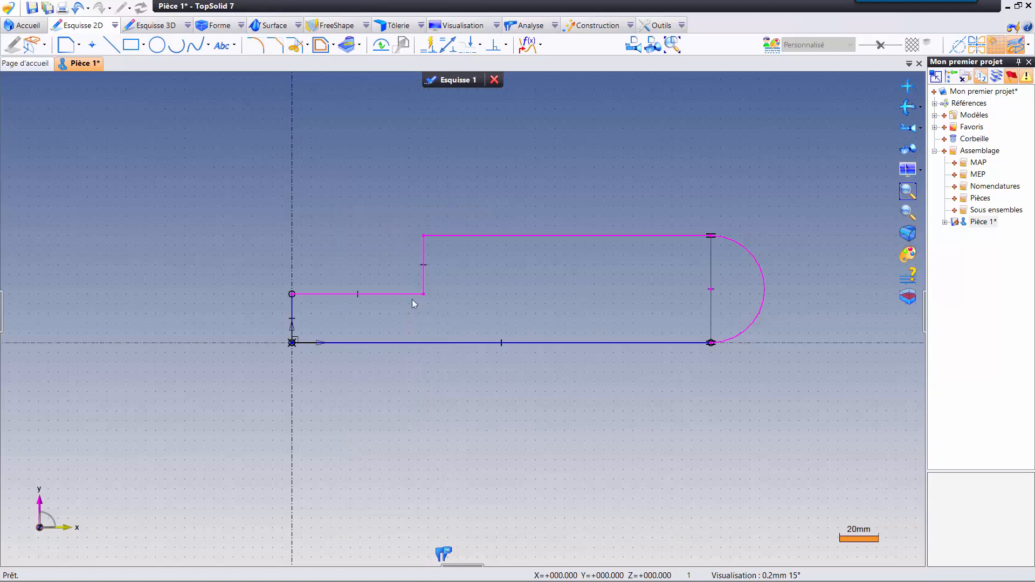
left_click(467, 343)
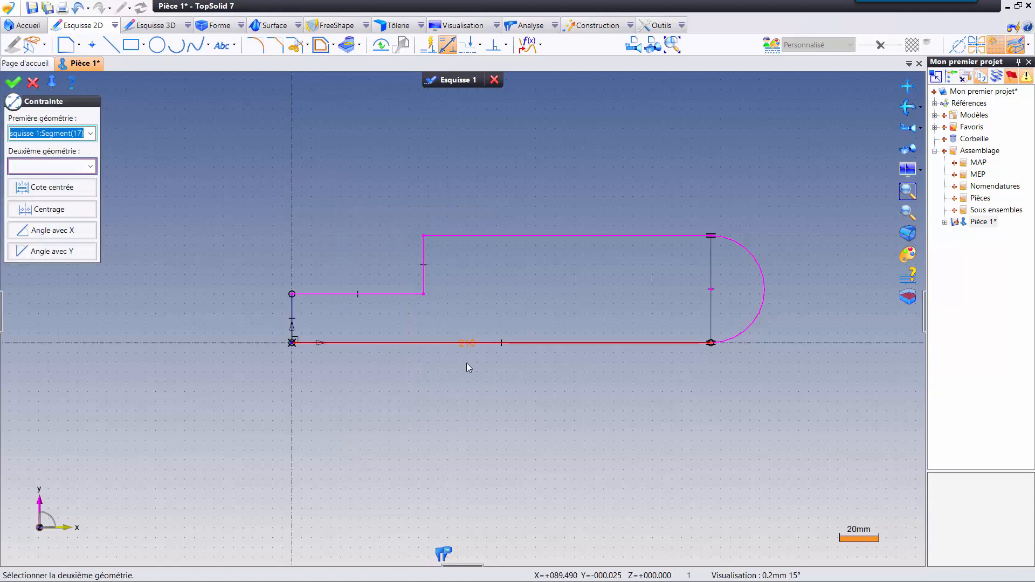
left_click(485, 402)
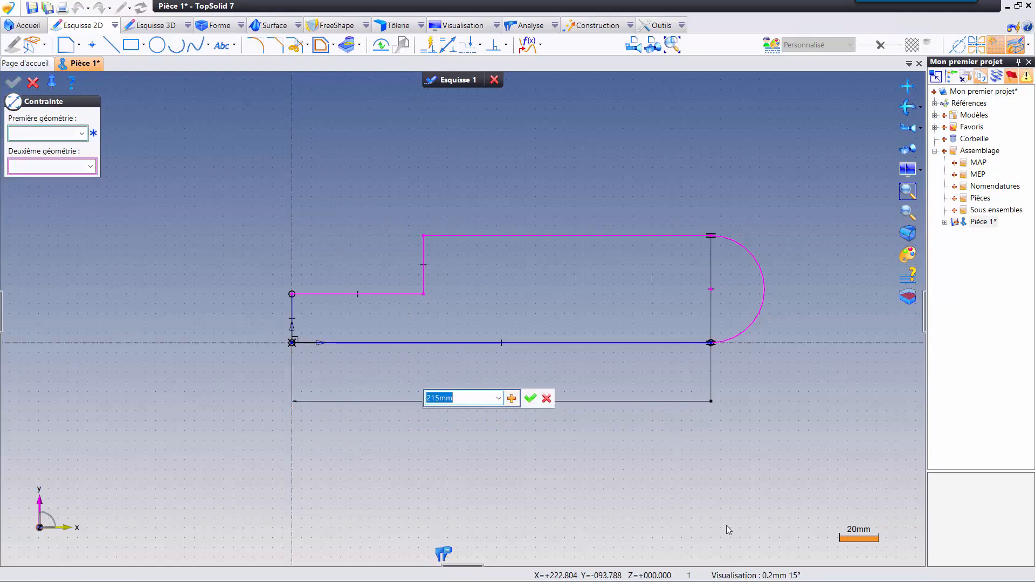
type("60")
key("Return")
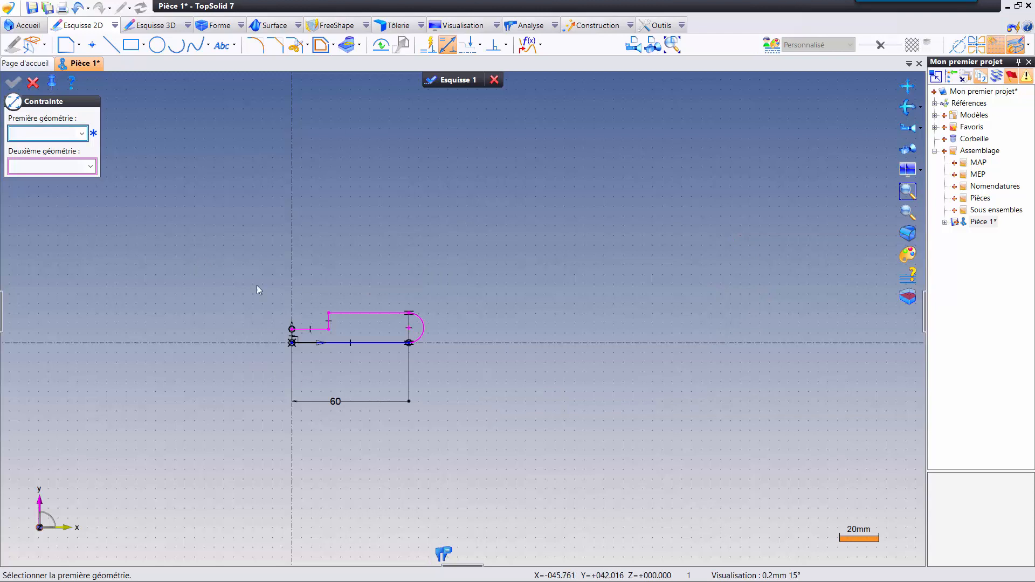
Move the 60 mm dimension closer to the contour's bottom segment
middle_click_drag(295, 426, 371, 431)
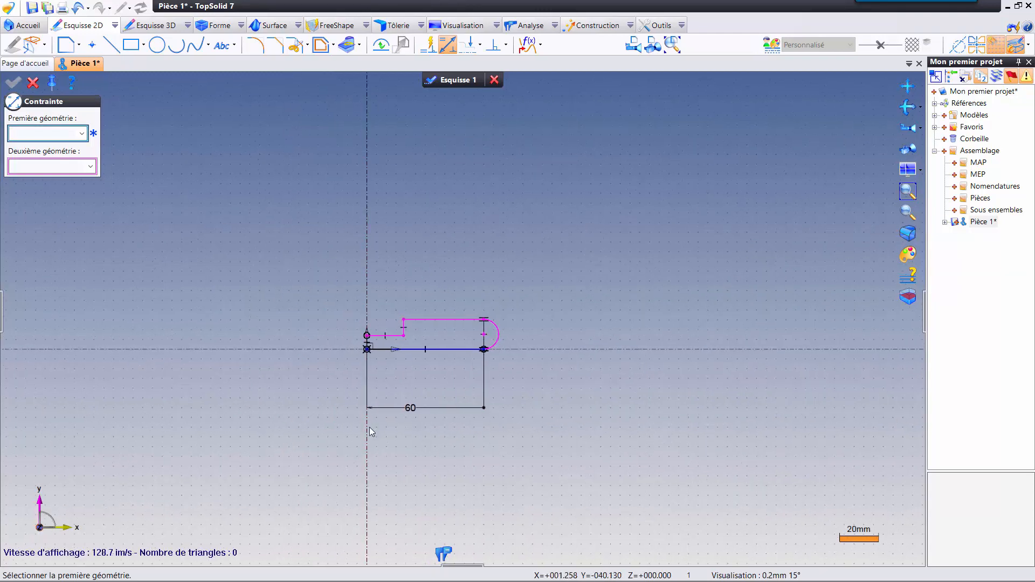
scroll(410, 423, "up", 2)
mouse_move(414, 410)
left_mouse_down()
mouse_move(434, 369)
mouse_move(413, 350)
left_mouse_up()
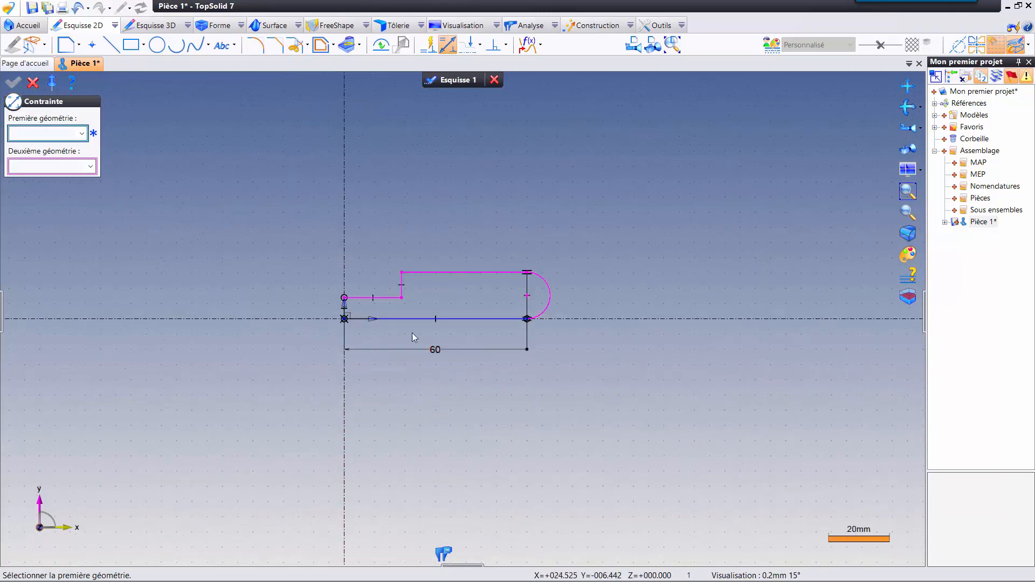
scroll(354, 247, "up", 1)
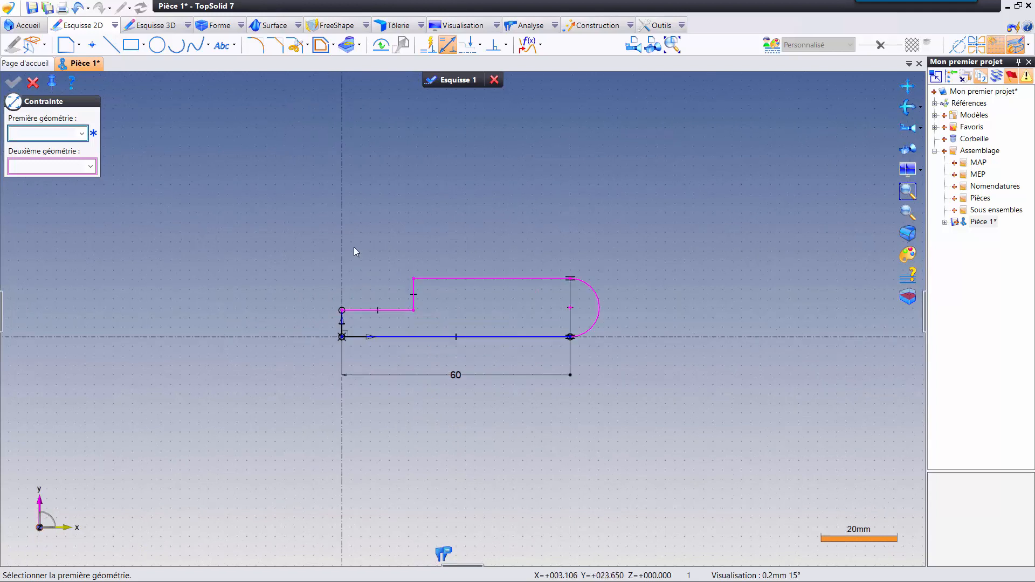
Dimension the contour's short vertical segment at the origin to 15 mm and the step's lower horizontal segment to 40 mm
left_click(339, 322)
left_click(301, 325)
type("15")
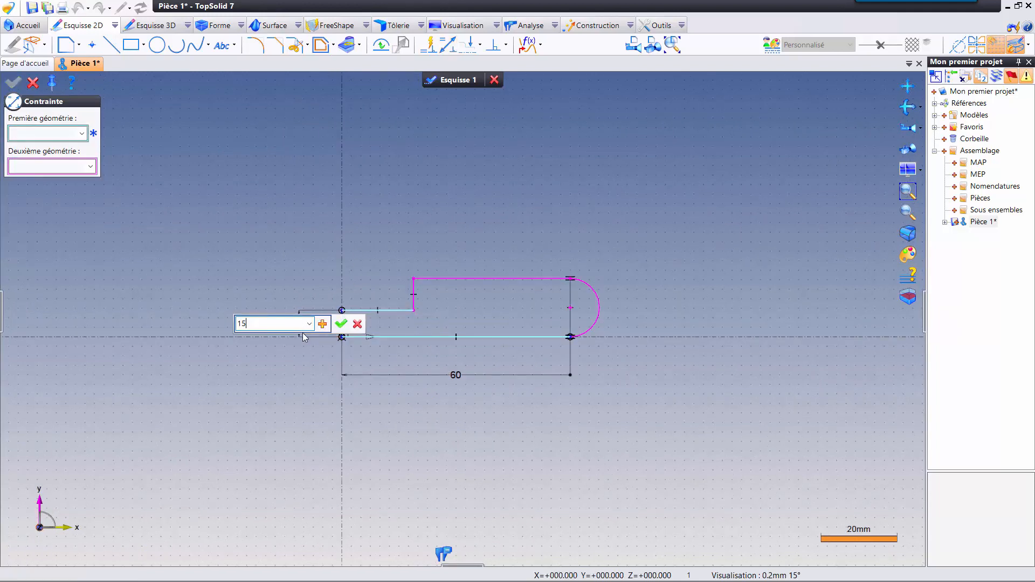
key("Return")
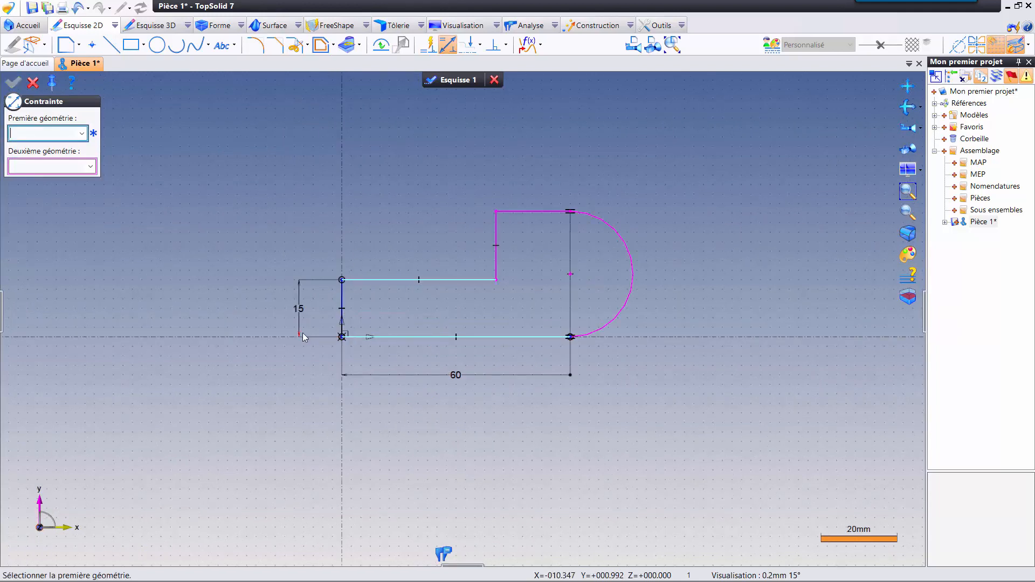
left_click(450, 279)
left_click(425, 173)
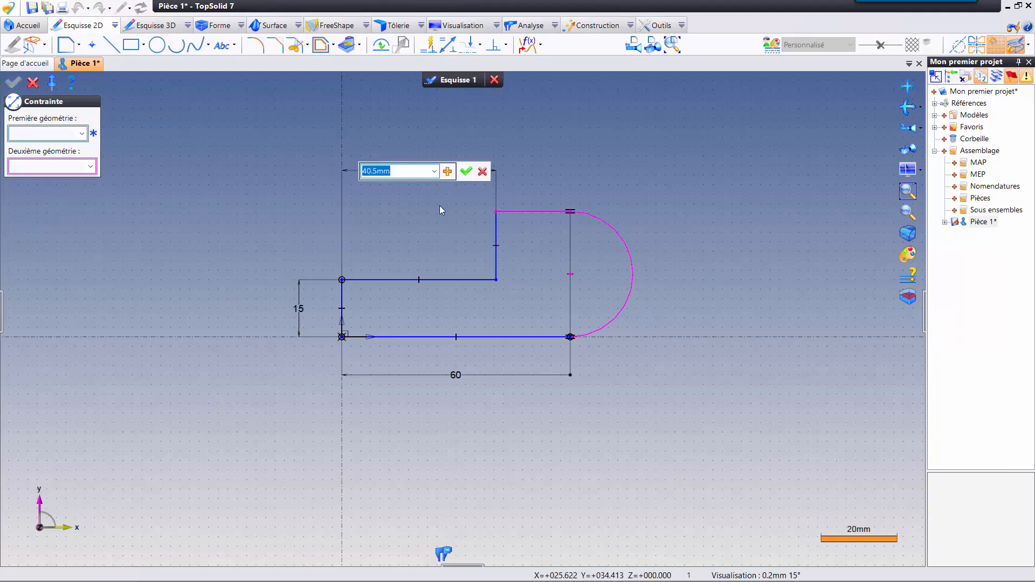
type("40")
key("Return")
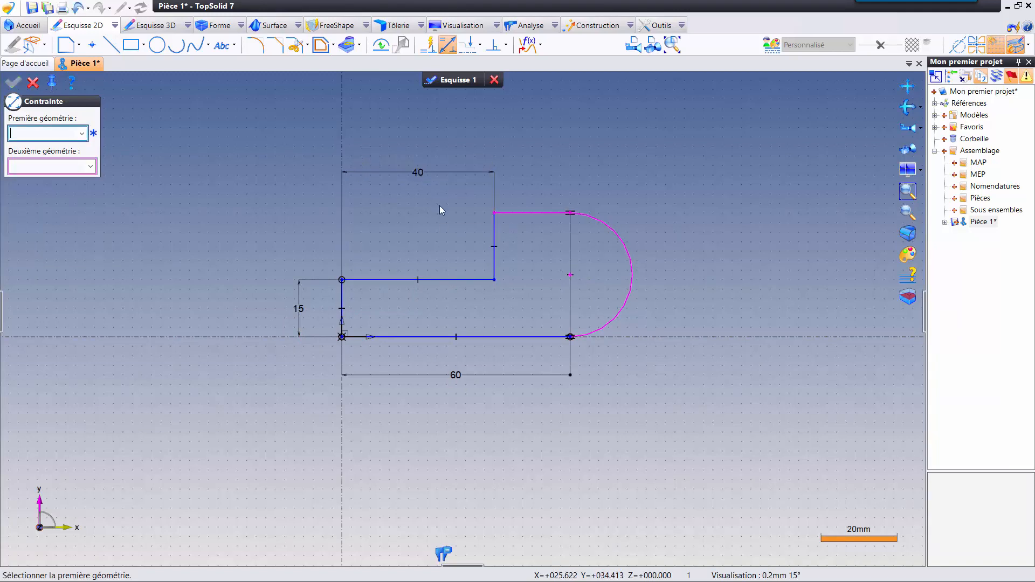
Set the bottom segment's length dimension to 100 mm
left_click(455, 378)
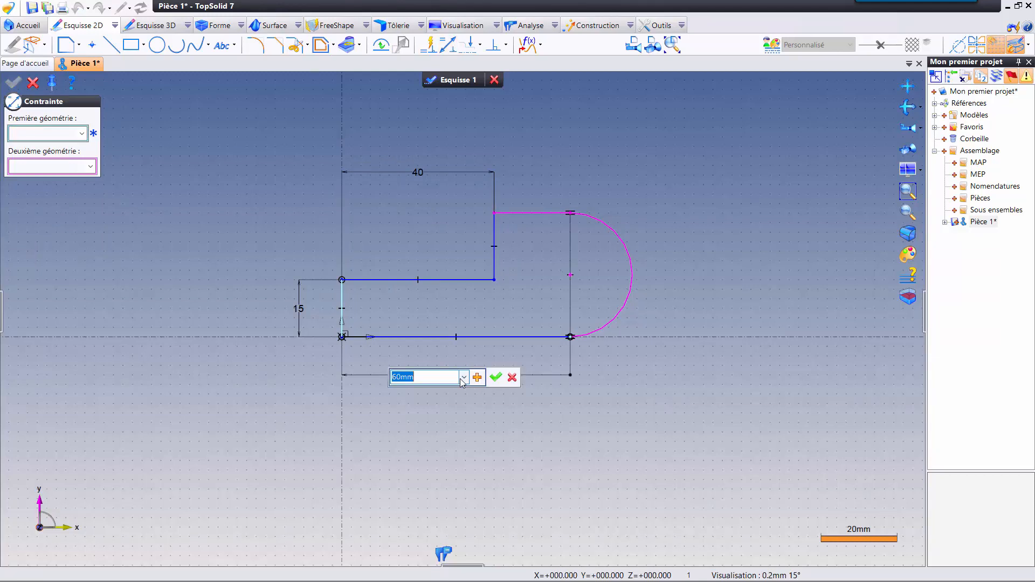
type("100")
key("Return")
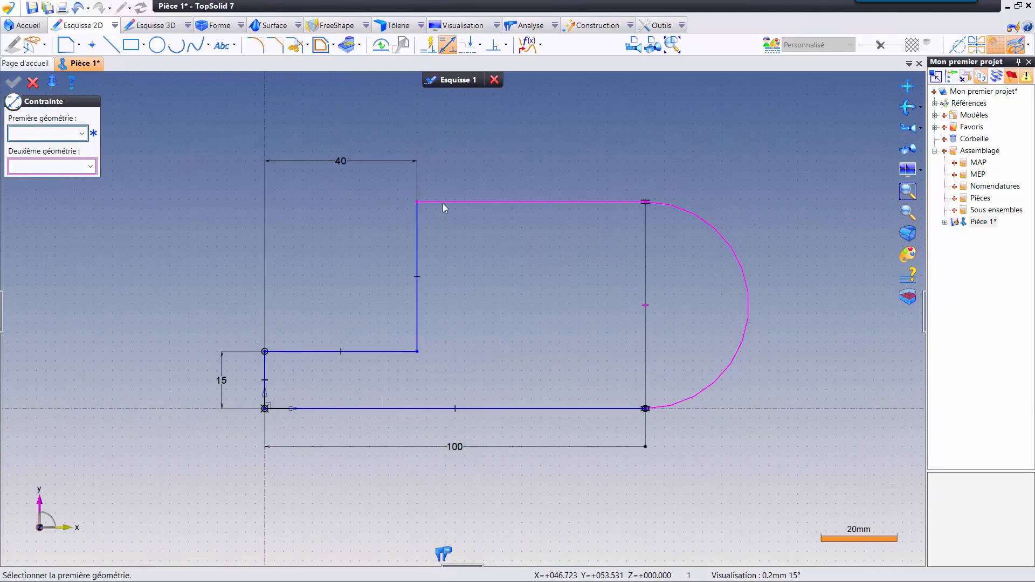
Constrain the distance between the long upper segment and the bottom segment to 20 mm, with the dimension placed just beyond the arc
left_click(442, 202)
left_click(548, 406)
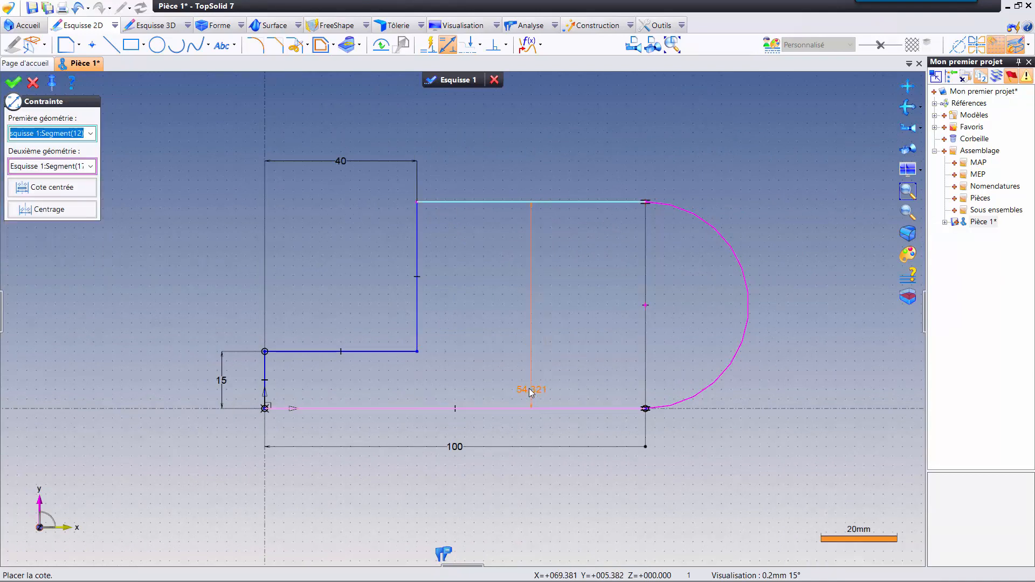
left_click(731, 333)
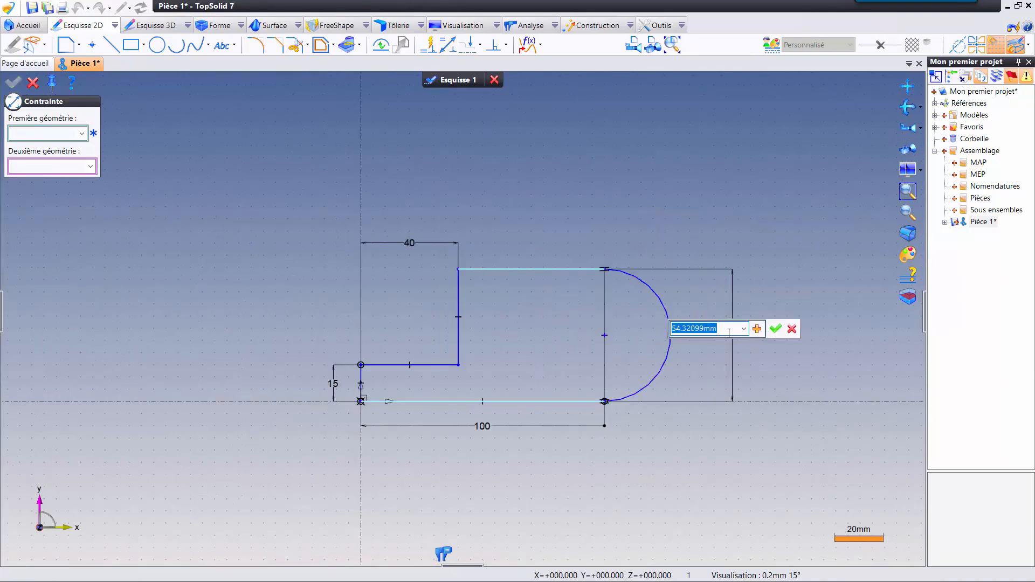
type("20")
key("Return")
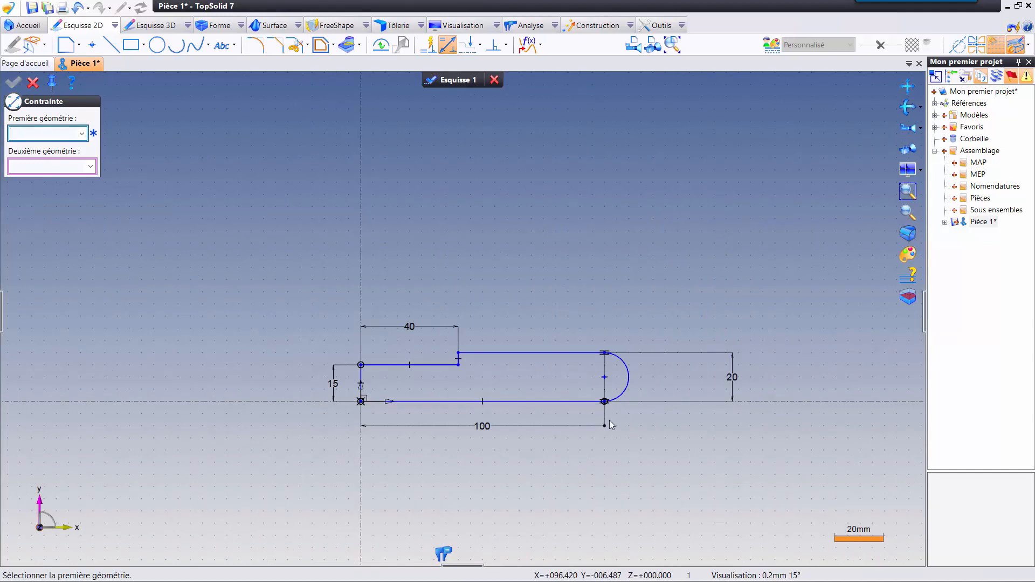
key("Escape")
left_click_drag(734, 378, 668, 377)
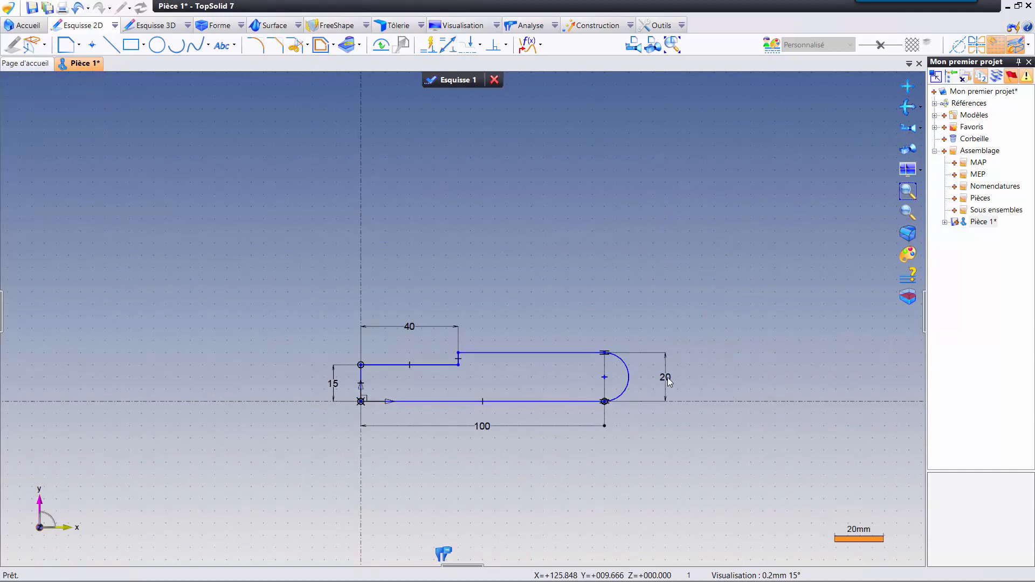
Enter the contour's height dimension beside the arc as the expression 19+1
scroll(509, 378, "up", 1)
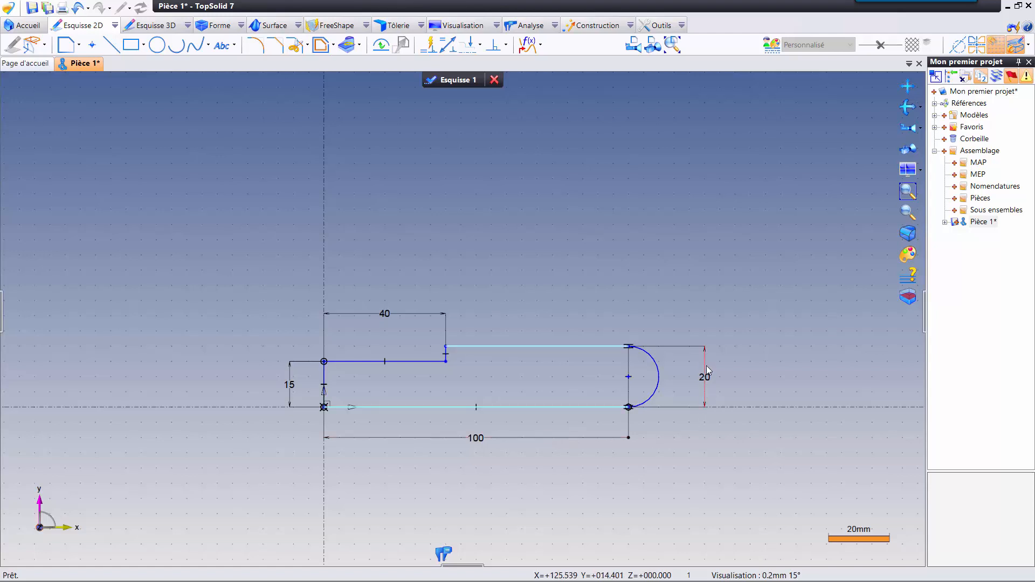
double_click(705, 379)
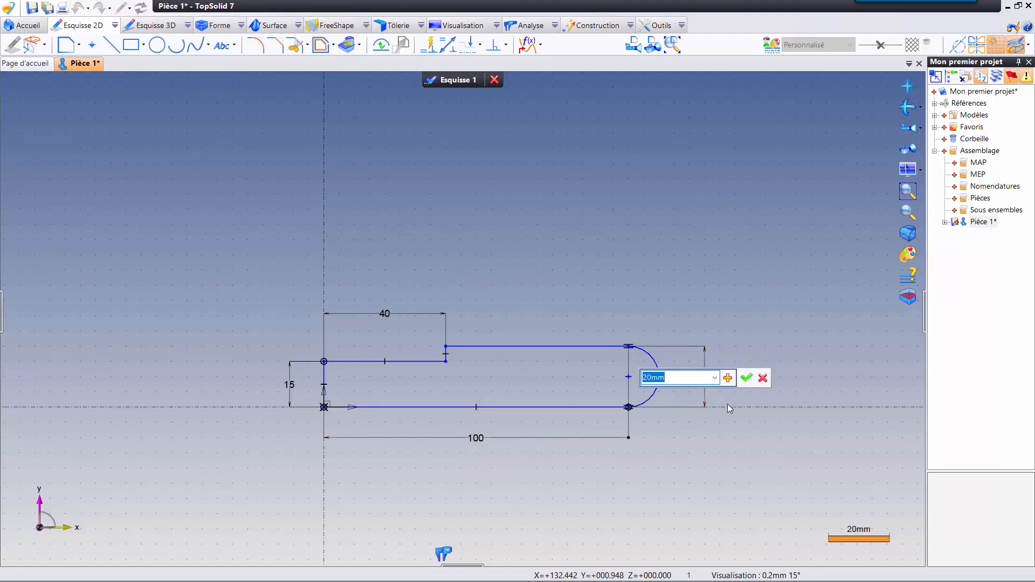
type("19+1")
key("Return")
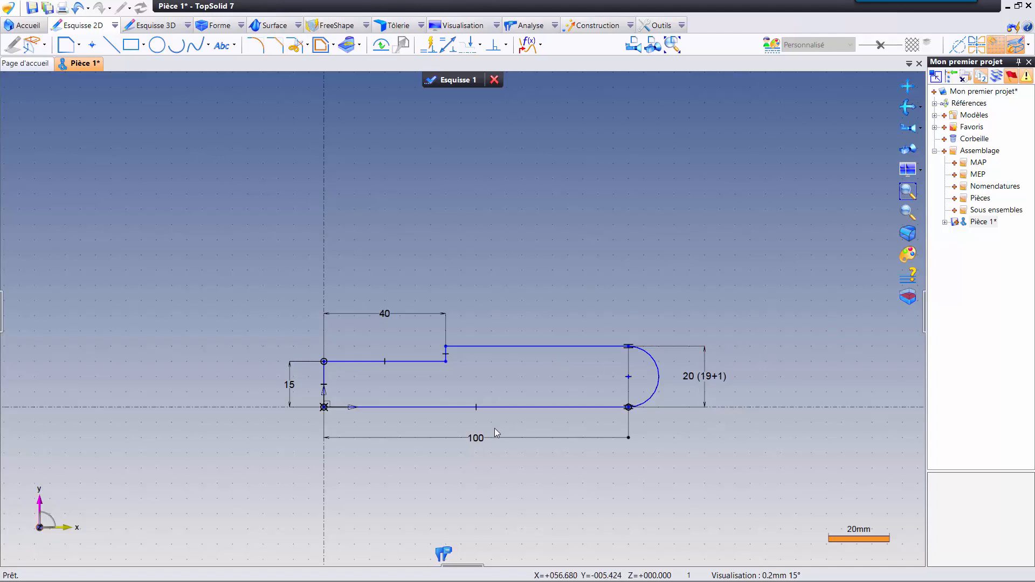
Define the bottom segment's dimension as a named parameter, Longueur=100mm
double_click(481, 438)
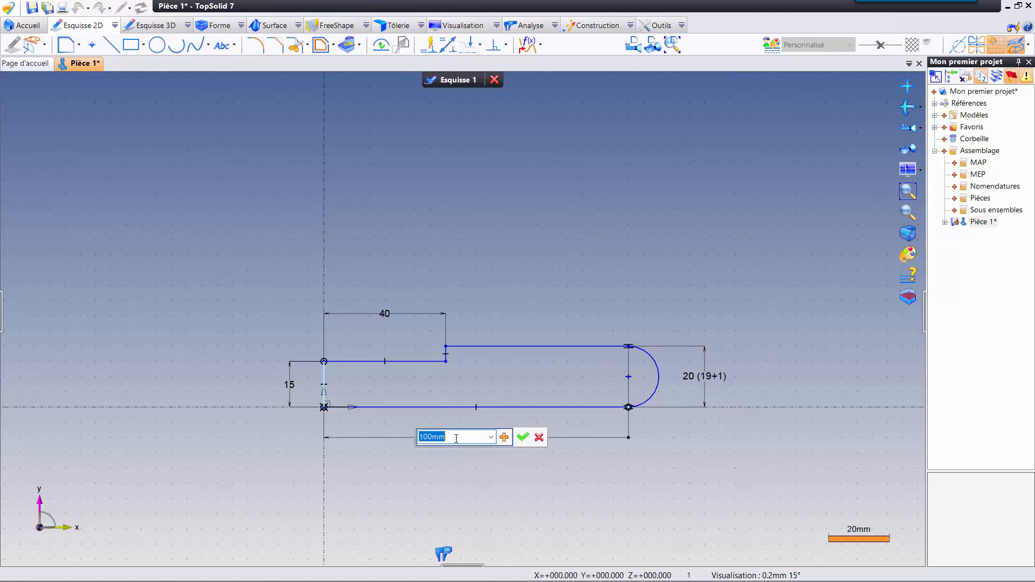
left_click(425, 438)
type("Longueur")
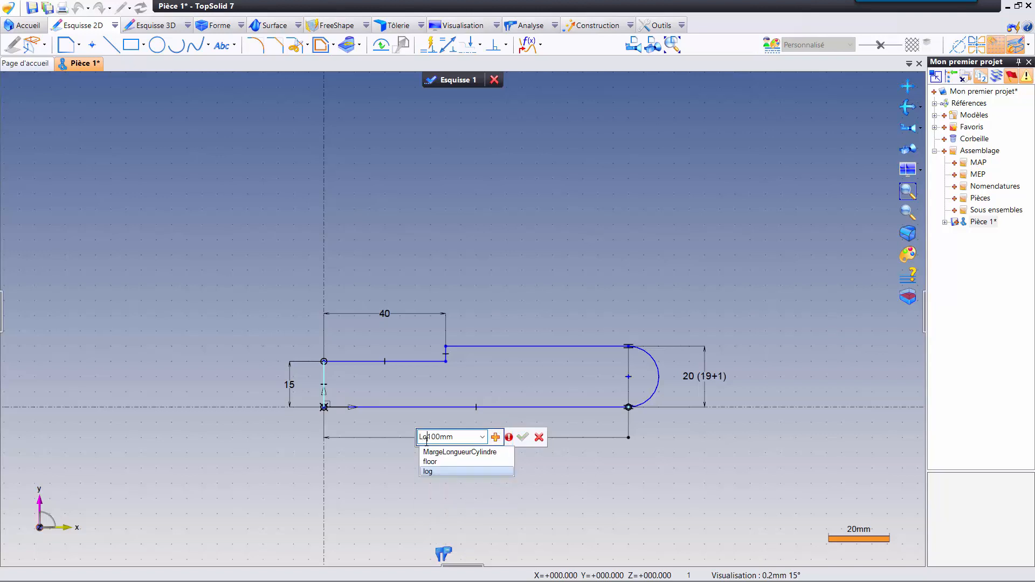
type("=")
key("Return")
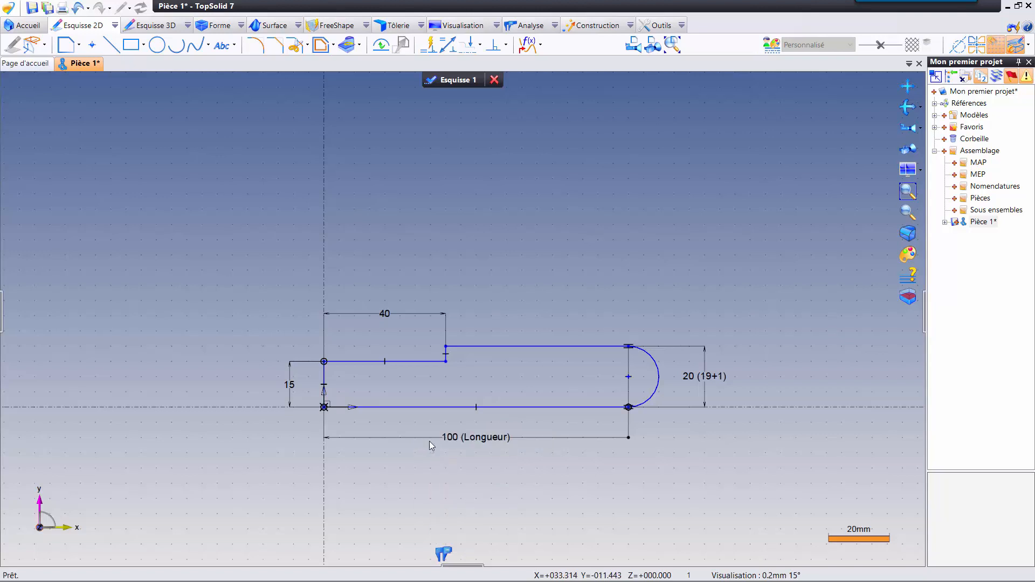
Set the dimension above the step's lower horizontal segment to the formula Longueur/3
double_click(384, 314)
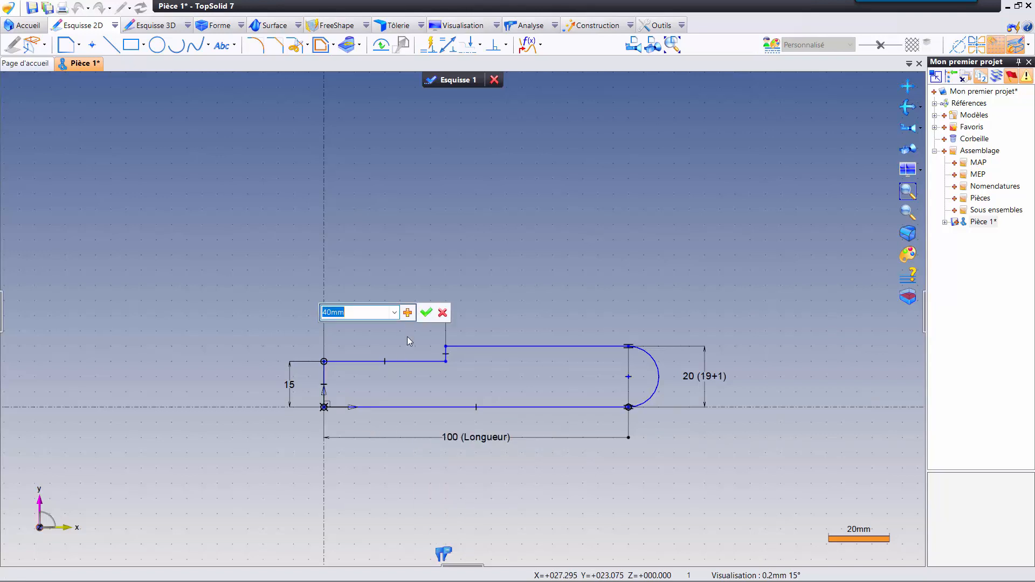
type("Longu")
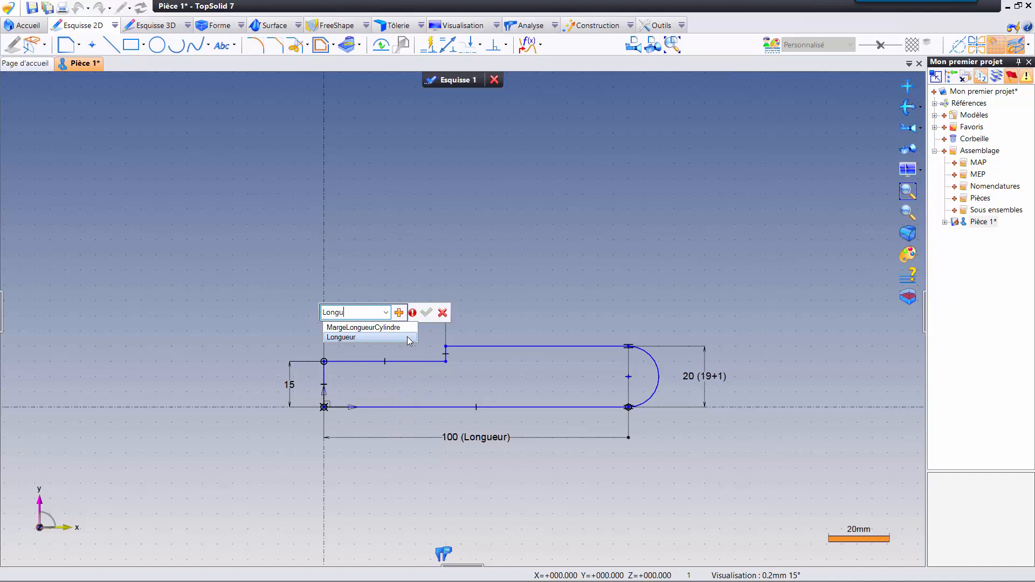
type("eur/3")
key("Return")
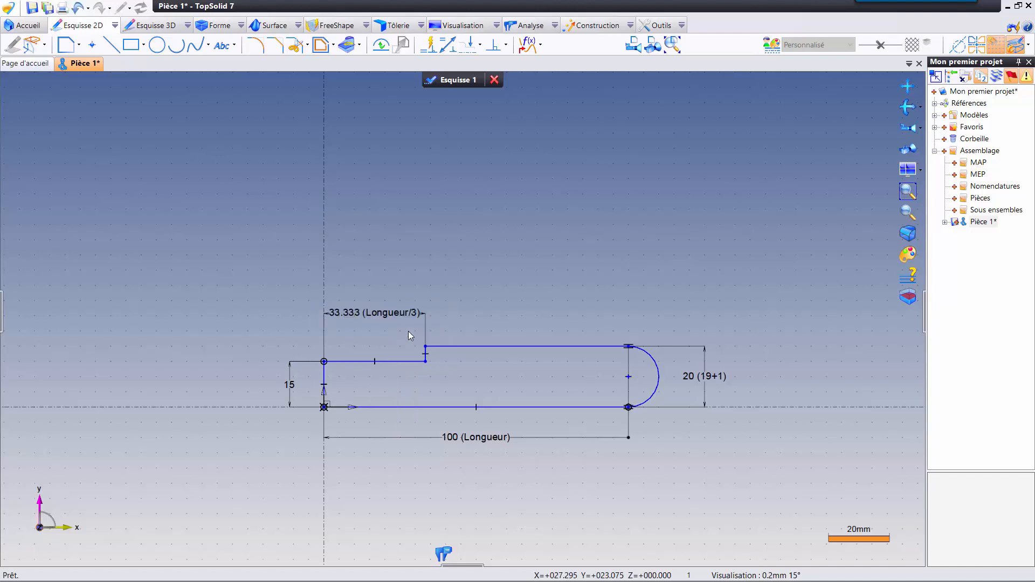
Set the Longueur parameter on the bottom segment to 90 mm
double_click(450, 438)
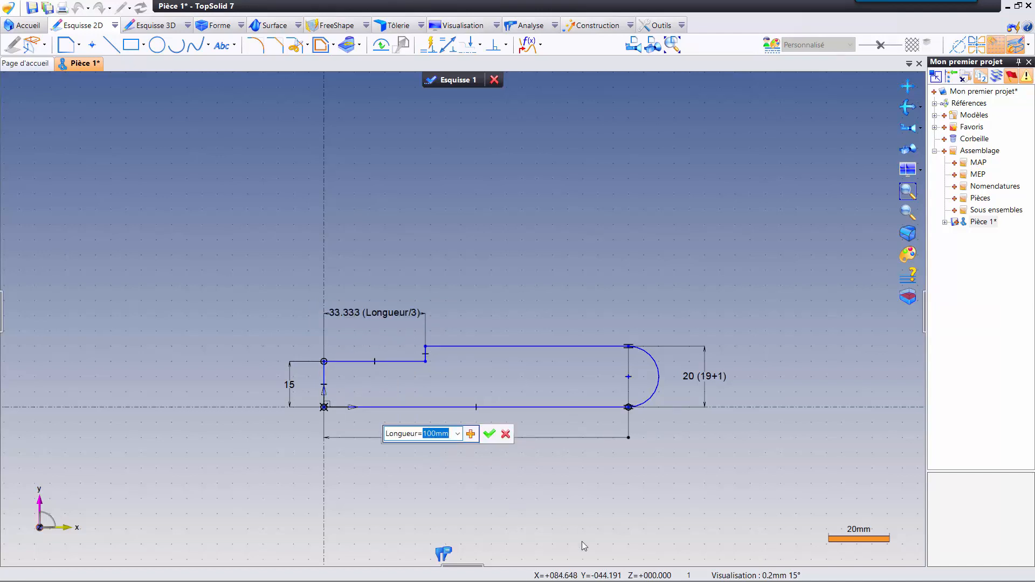
type("90")
key("Return")
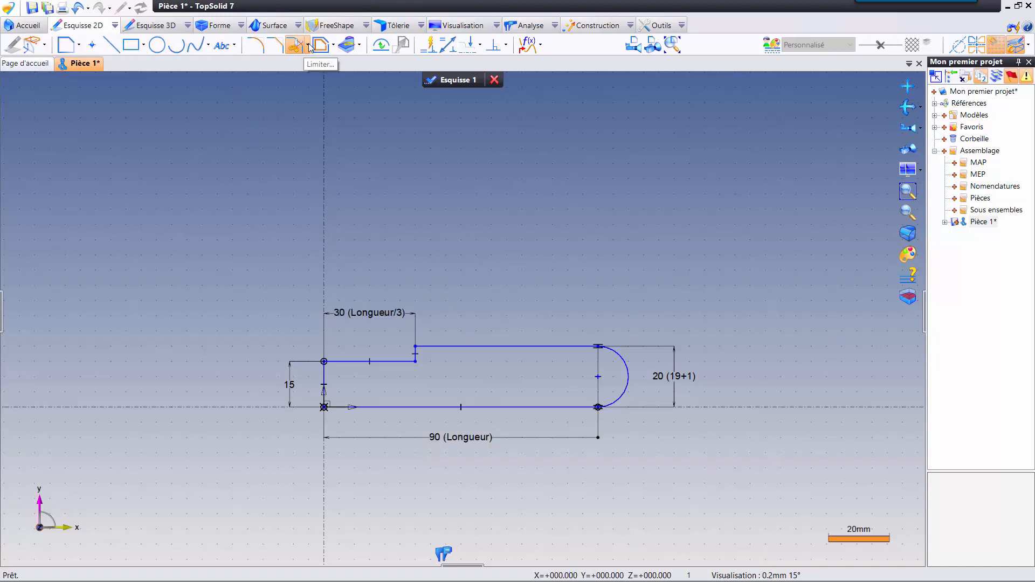
left_click(360, 44)
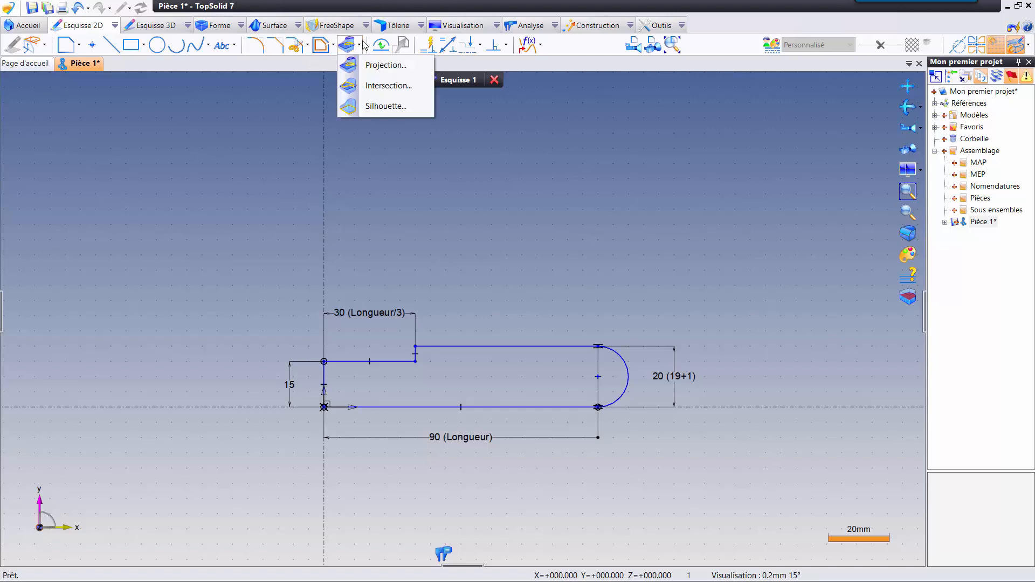
left_click(289, 104)
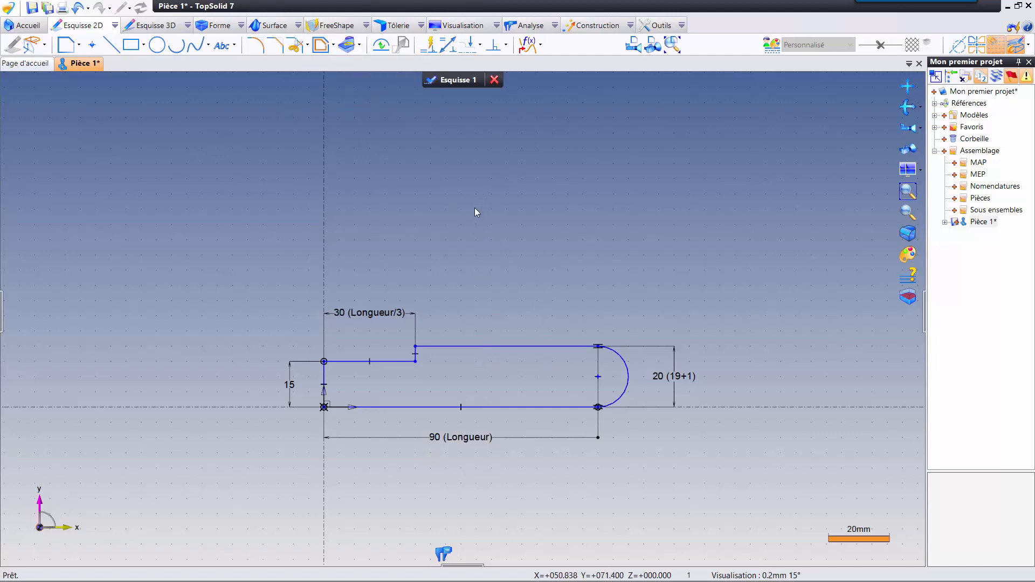
right_click(474, 245)
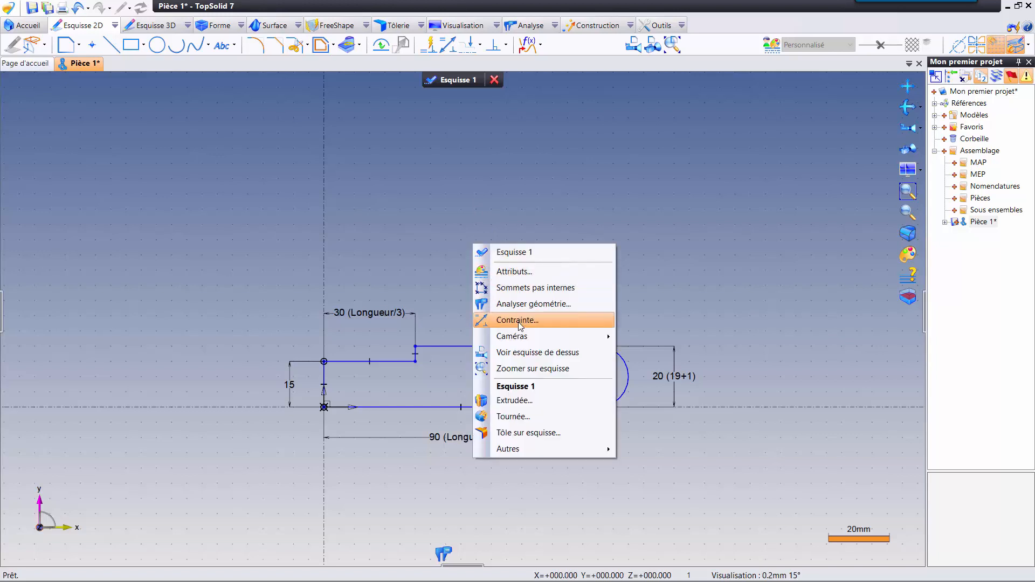
left_click(519, 322)
scroll(419, 355, "up", 5)
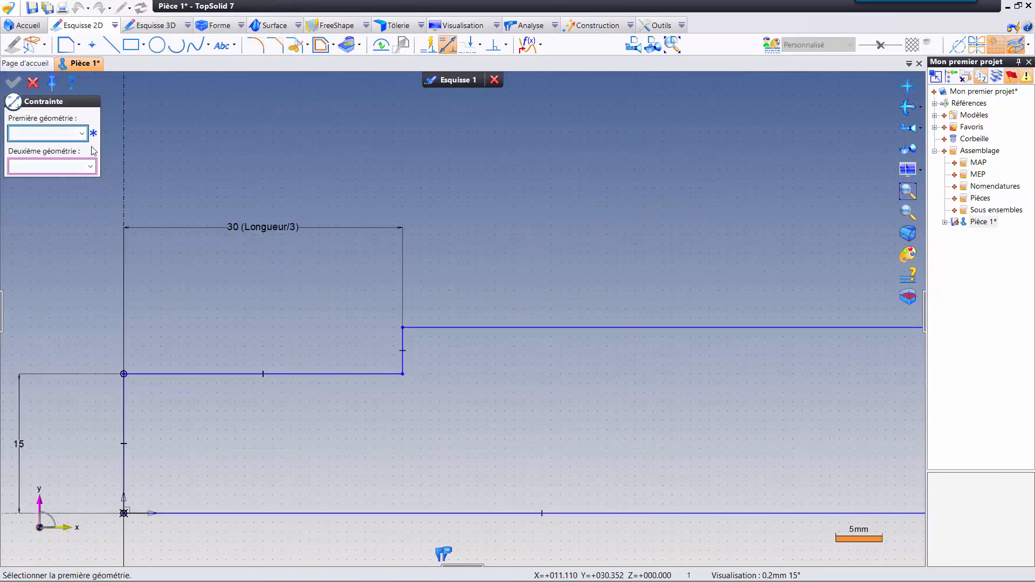
left_click(456, 328)
left_click(403, 357)
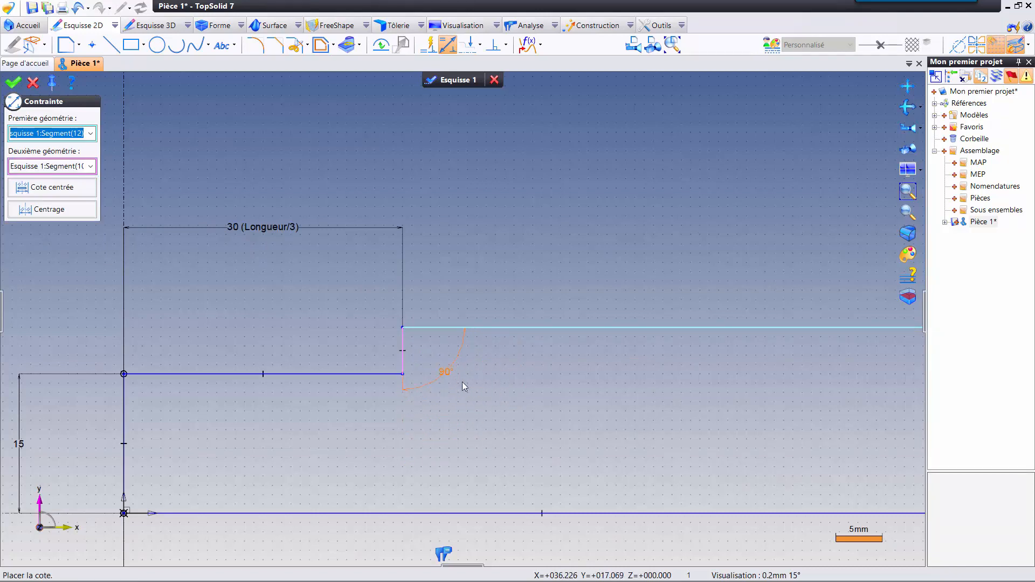
right_click(440, 360)
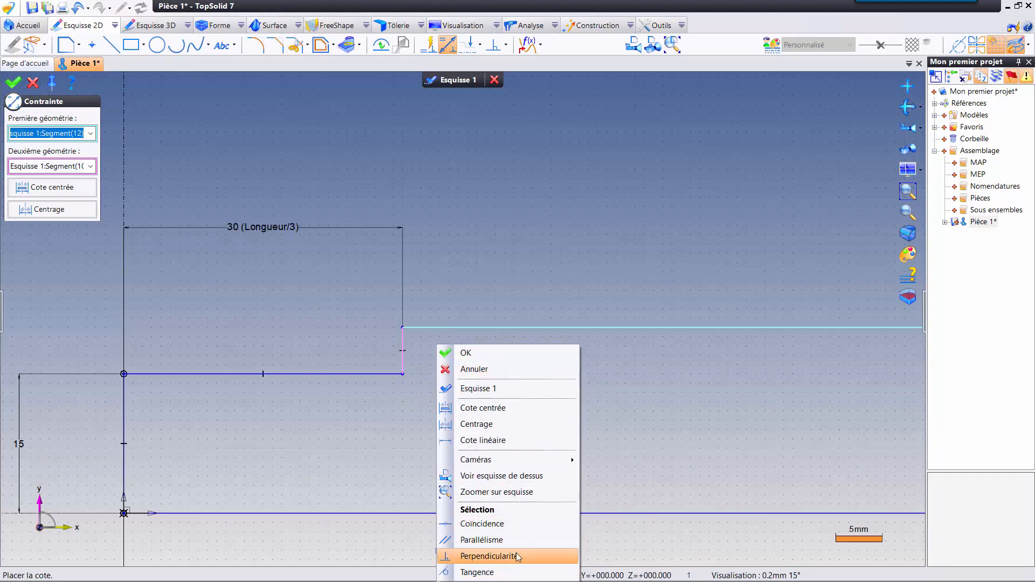
key("Escape")
key("Escape")
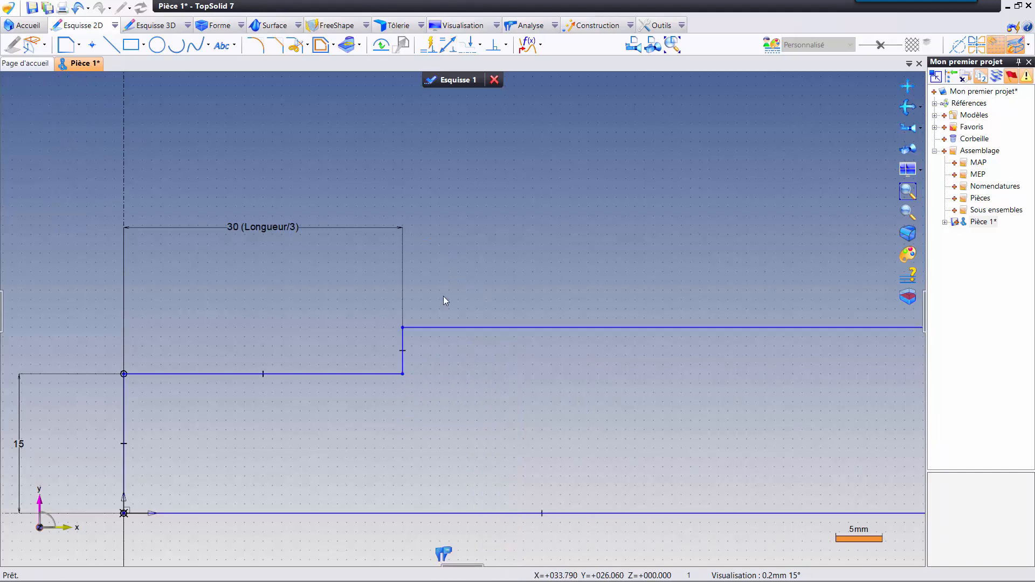
Add a reference length dimension to the long upper segment, placed above it in line with the Longueur/3 dimension
scroll(445, 300, "down", 2)
left_click(443, 50)
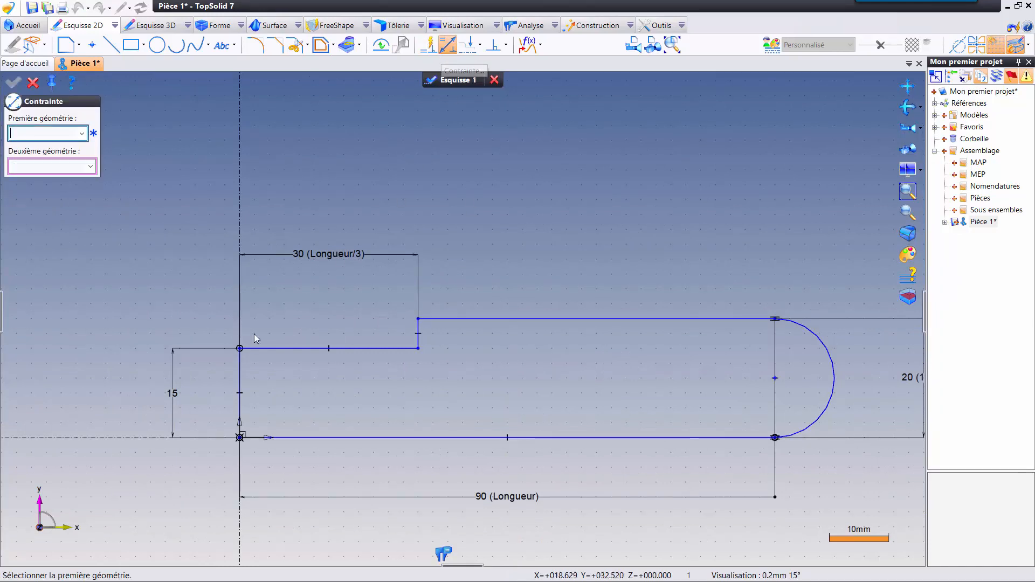
left_click(580, 319)
left_click(598, 251)
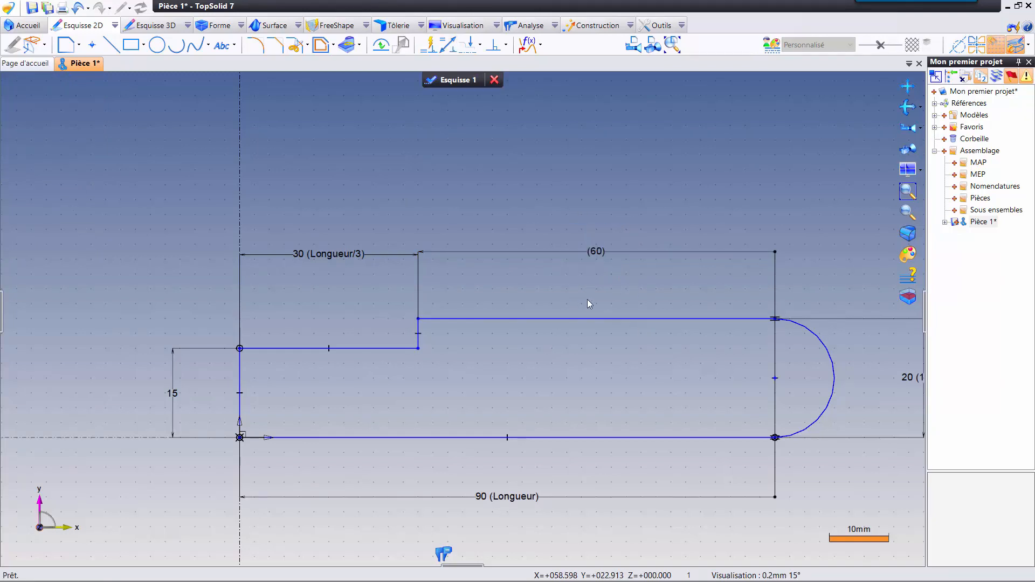
Activate the reference dimension above the long upper segment, and deactivate it again
right_click(595, 255)
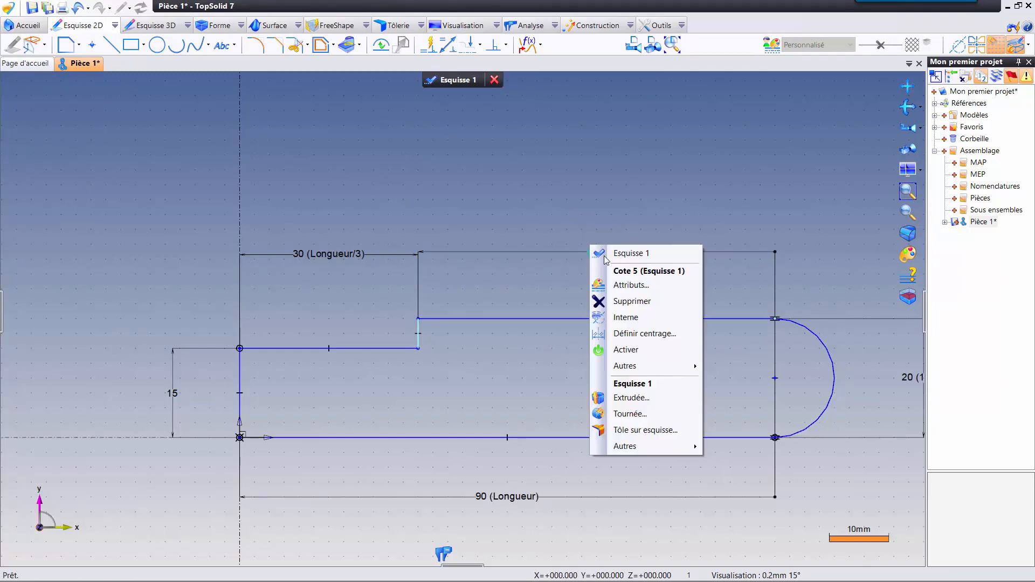
left_click(625, 349)
scroll(464, 307, "down", 2)
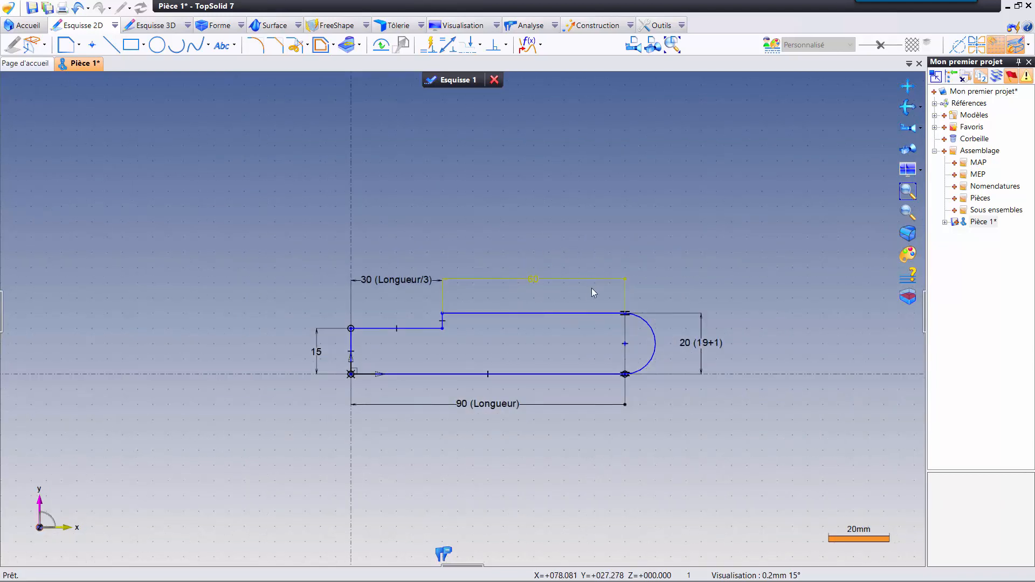
right_click(531, 280)
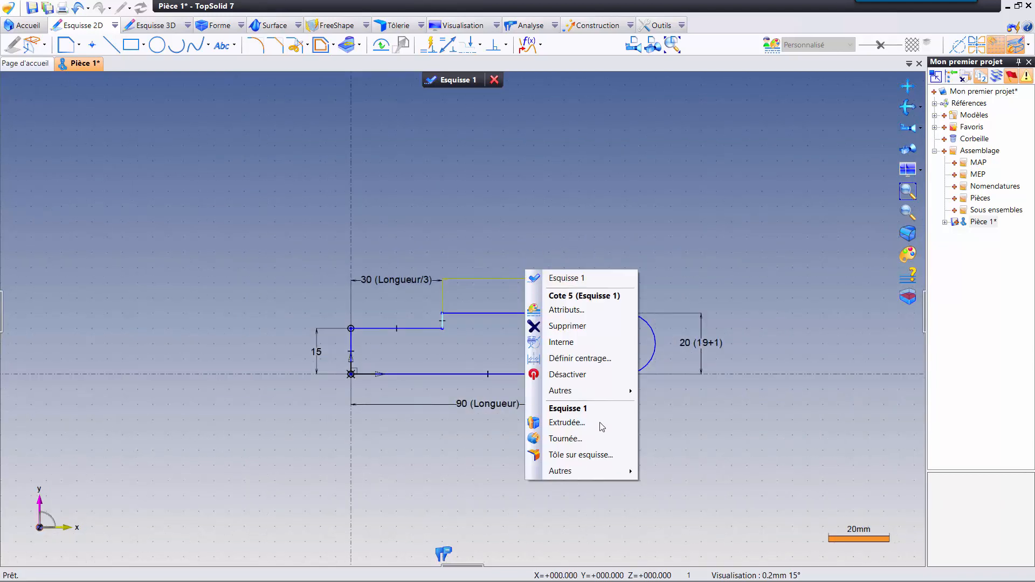
left_click(571, 373)
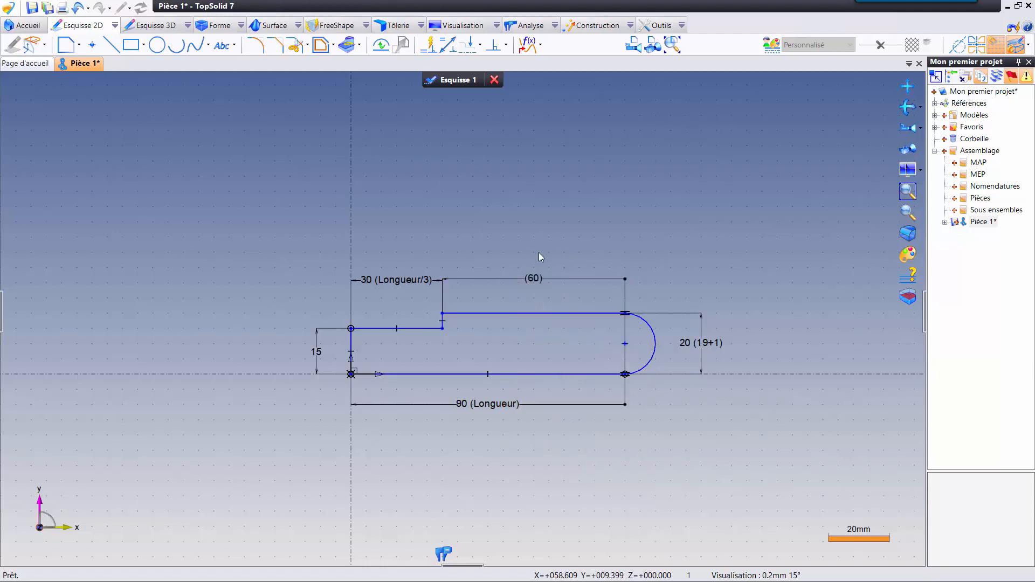
Start an extrusion of the Esquisse 1 profile and set its length to 10 mm
right_click(553, 176)
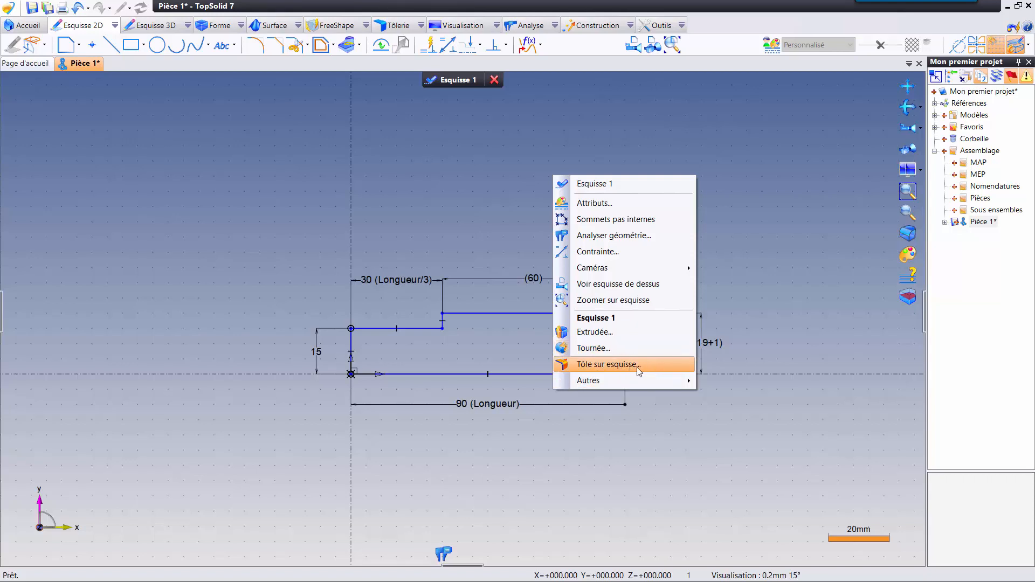
left_click(596, 332)
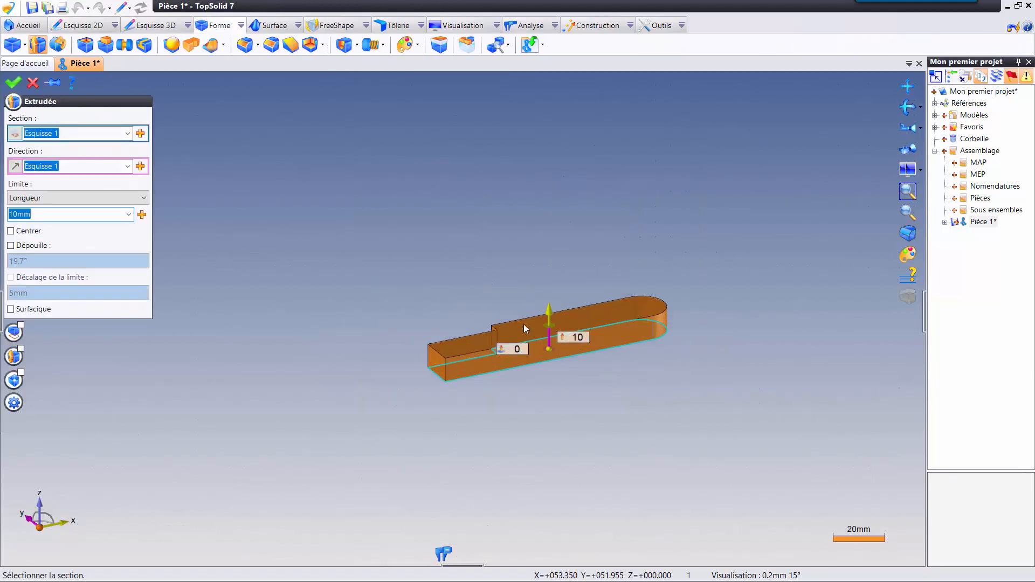
scroll(525, 325, "up", 2)
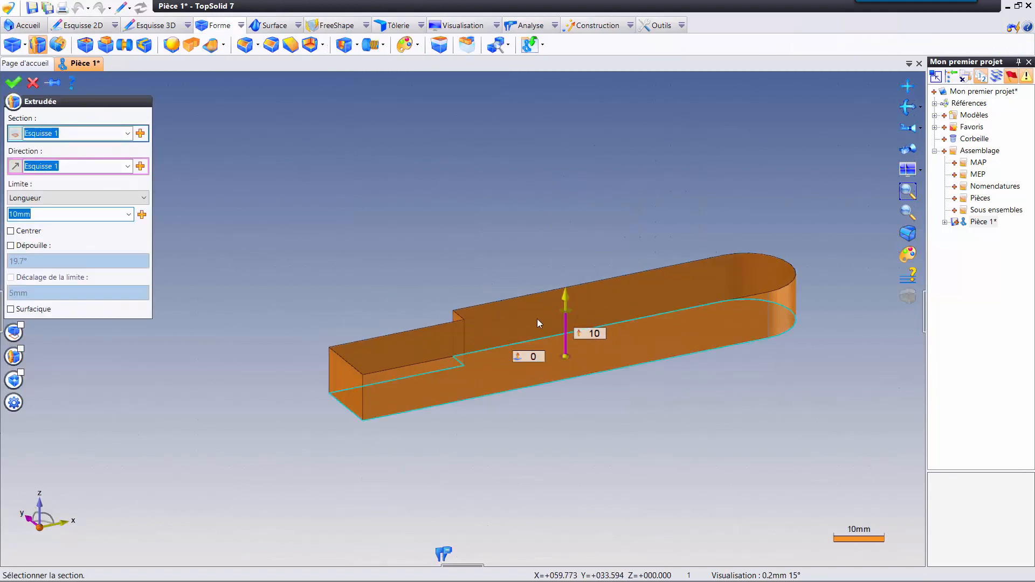
middle_click_drag(533, 324, 541, 339)
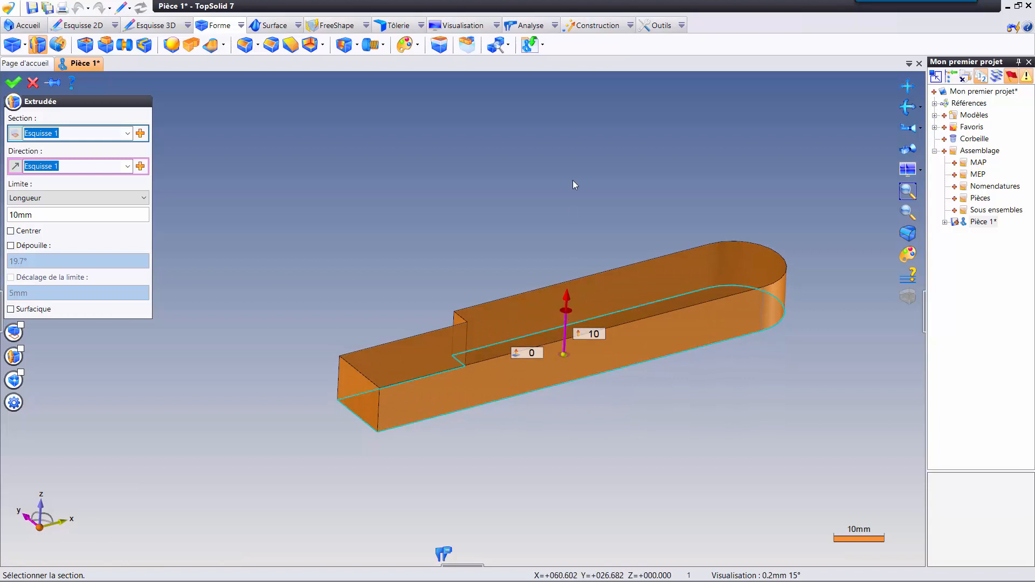
mouse_move(573, 181)
left_mouse_down()
mouse_move(579, 268)
mouse_move(563, 431)
mouse_move(573, 192)
left_mouse_up()
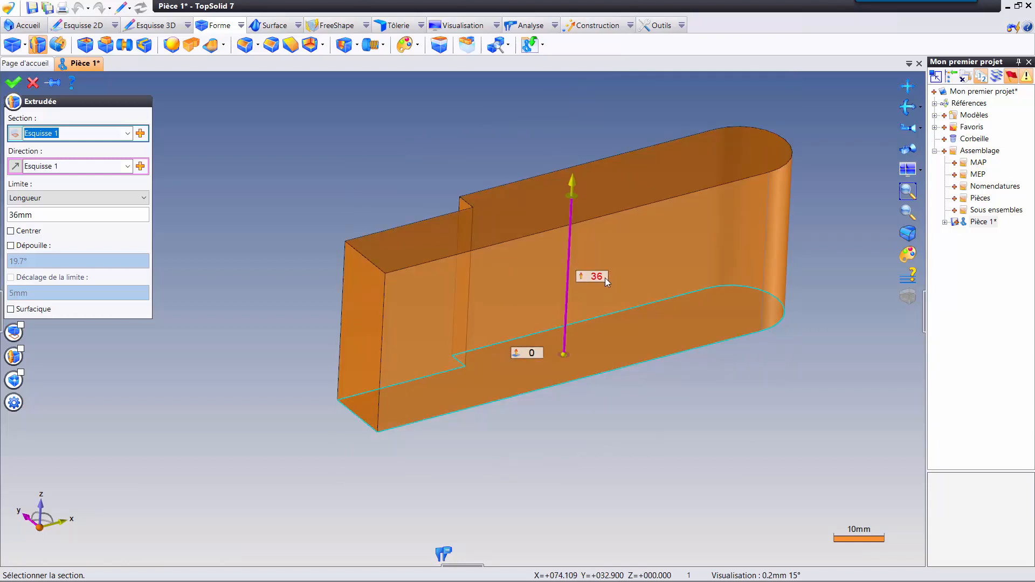
left_click(595, 277)
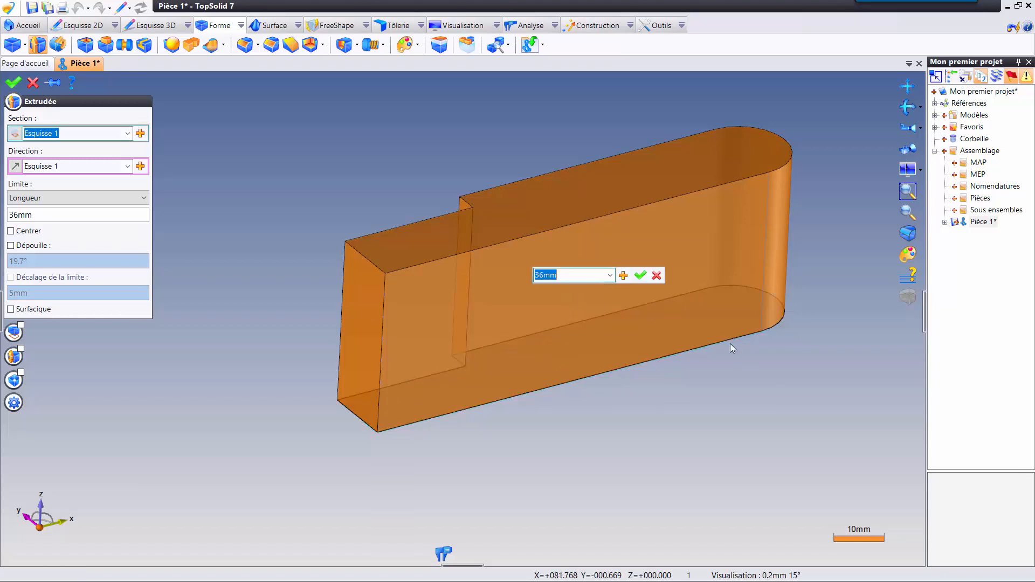
type("10")
key("Return")
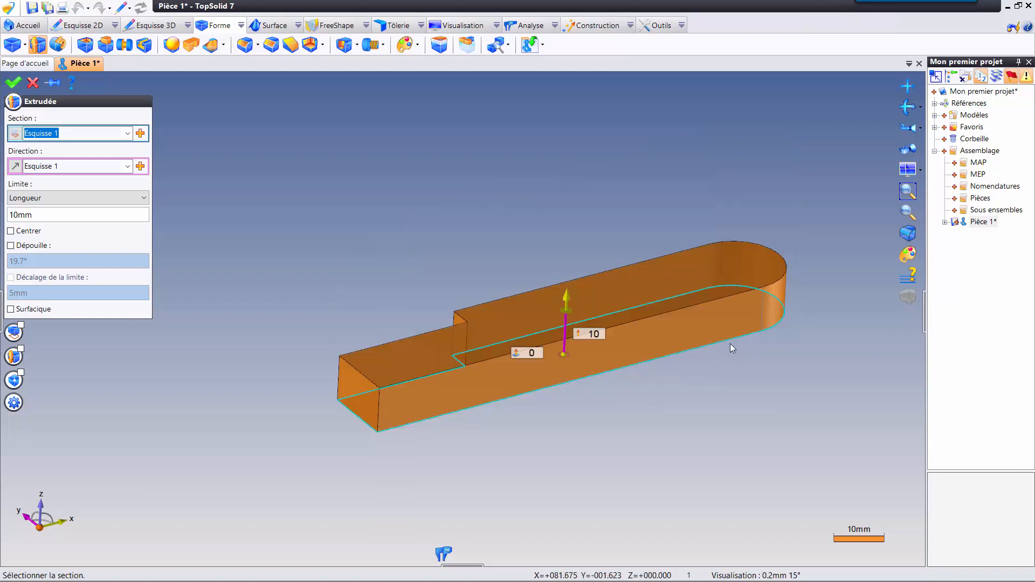
Centre the extrusion on the sketch plane and create the solid
left_click(564, 357)
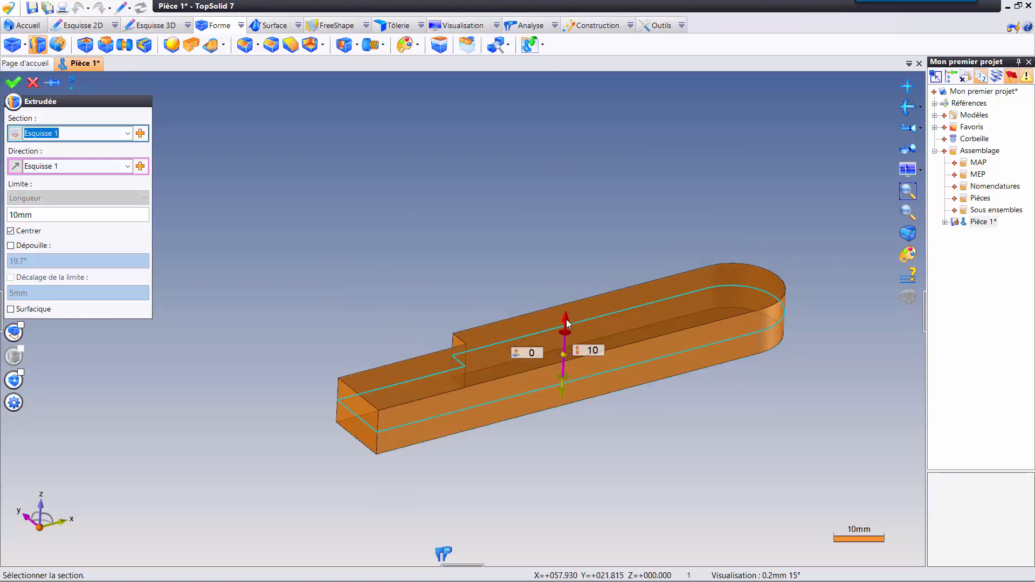
right_click(566, 319)
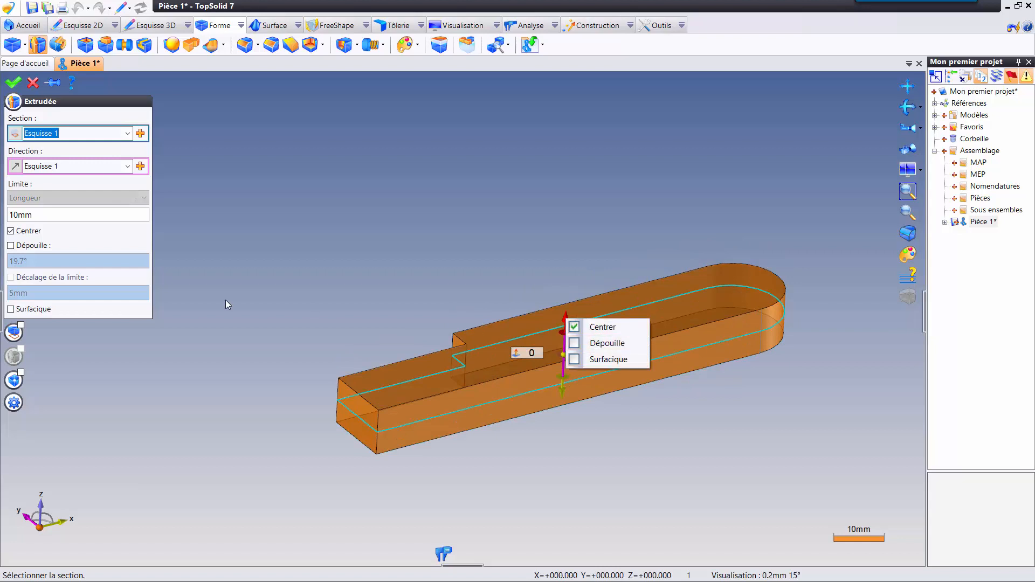
middle_click_drag(373, 326, 346, 313)
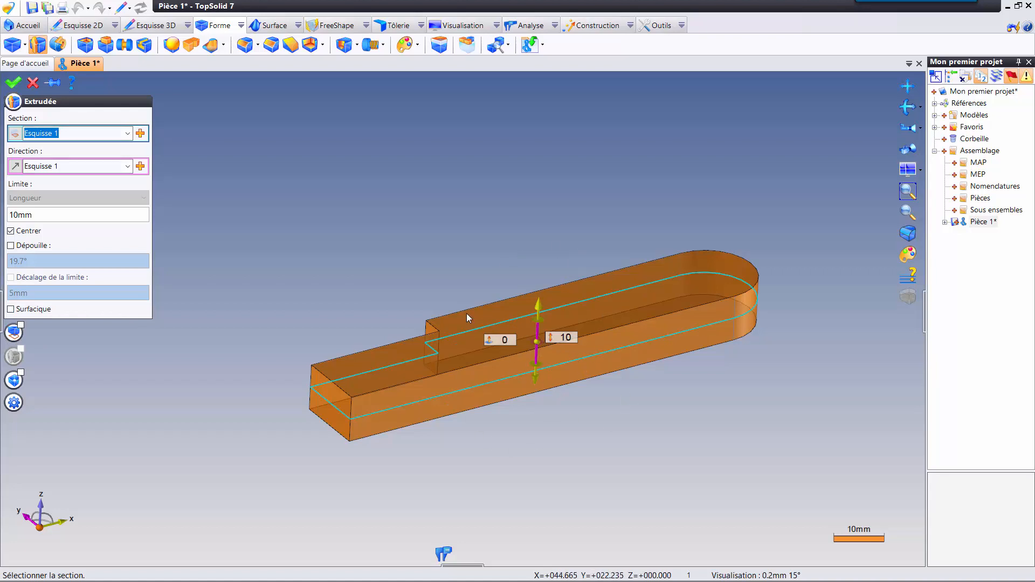
left_click(457, 232)
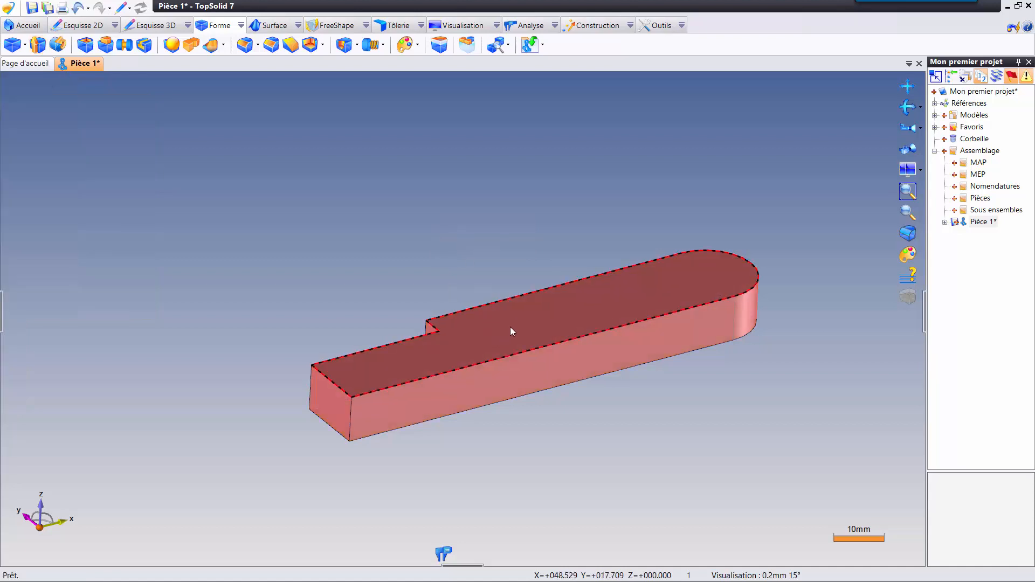
Display the solid's driving dimensions and move the thickness and Longueur dimensions clear of the part's long side face
left_click(539, 295)
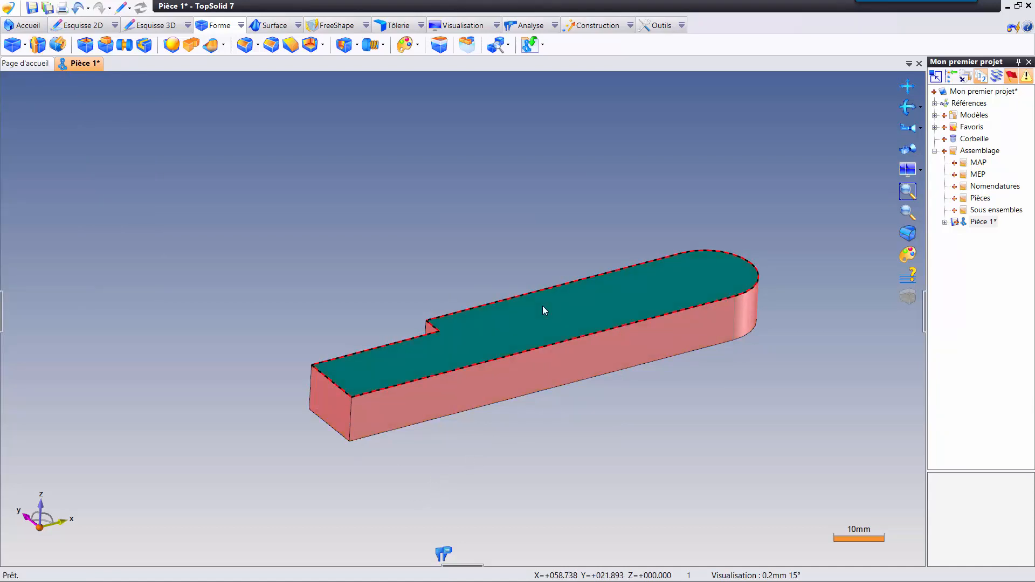
double_click(543, 306)
mouse_move(591, 415)
left_mouse_down()
mouse_move(635, 429)
mouse_move(637, 443)
left_mouse_up()
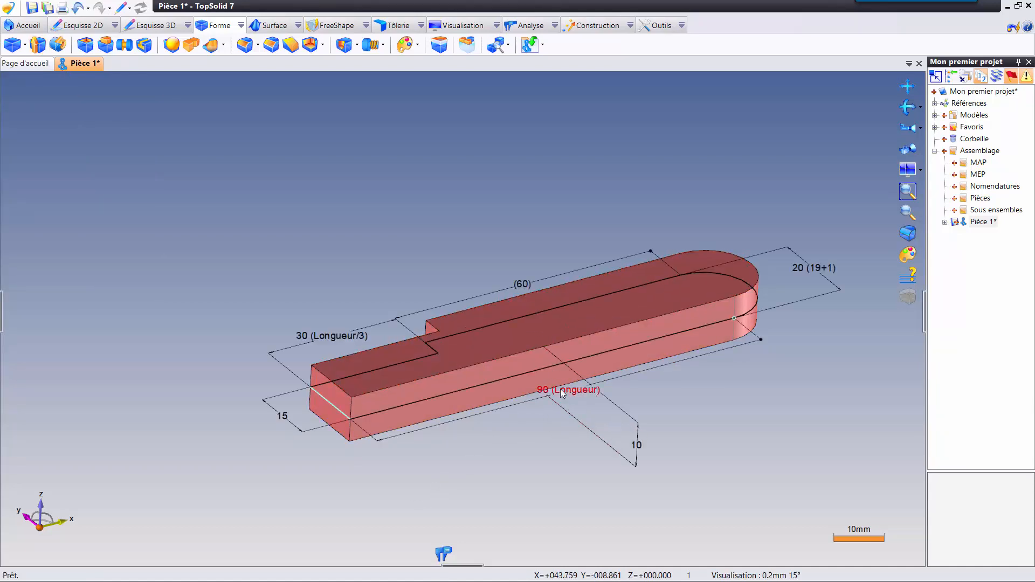
left_click_drag(561, 393, 650, 517)
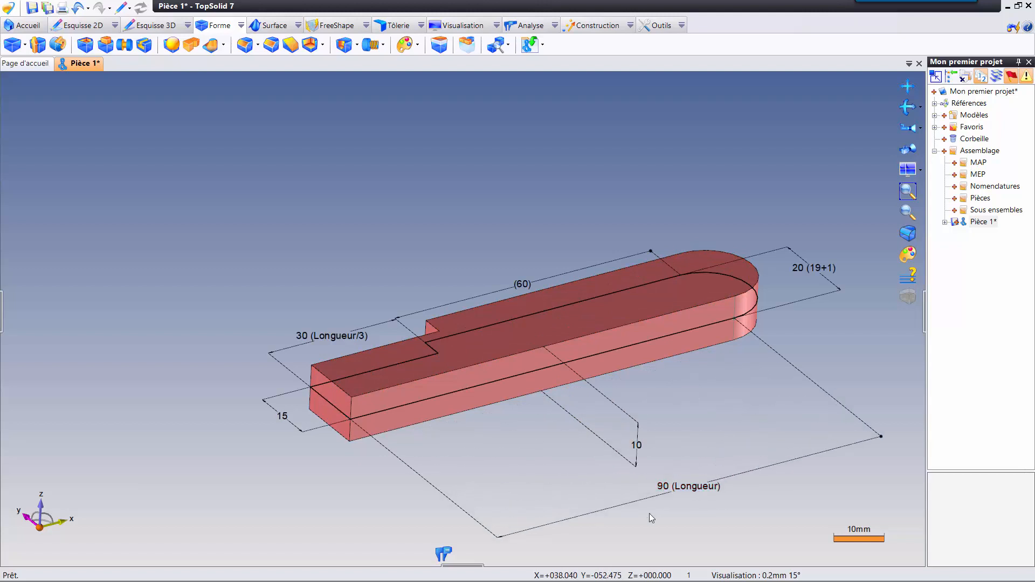
Set the extrusion thickness to 8 mm directly on its dimension and hide the part's dimensions
double_click(636, 444)
type("8")
key("Return")
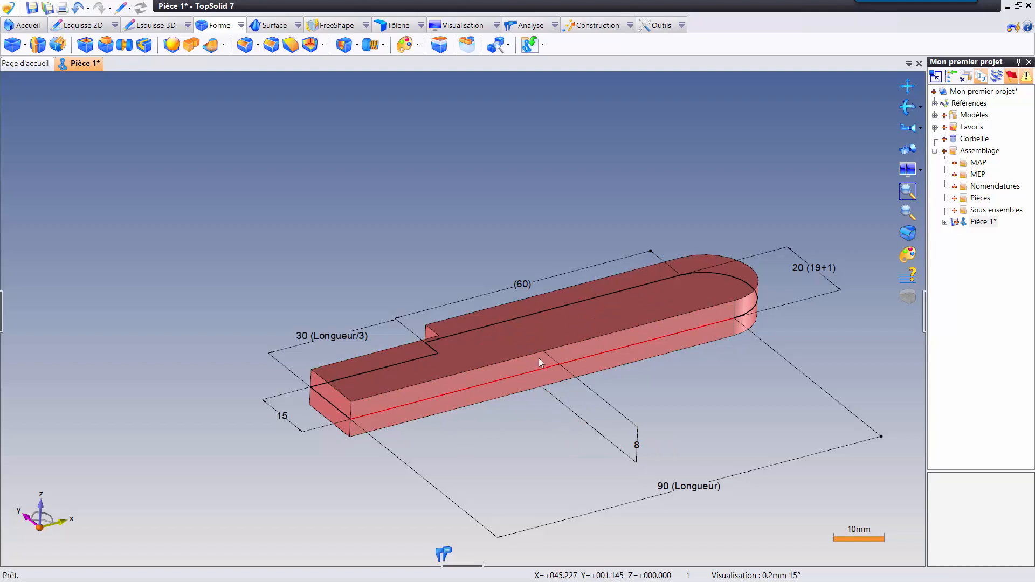
double_click(519, 338)
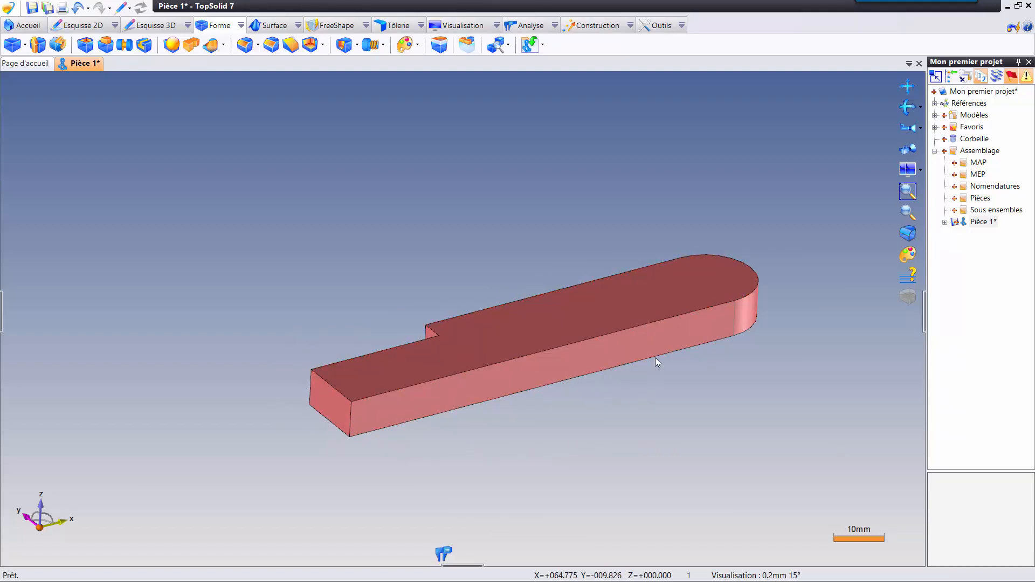
Start a drilling (Perçage) on the solid's upper face and position it concentric with the rounded end
right_click(613, 300)
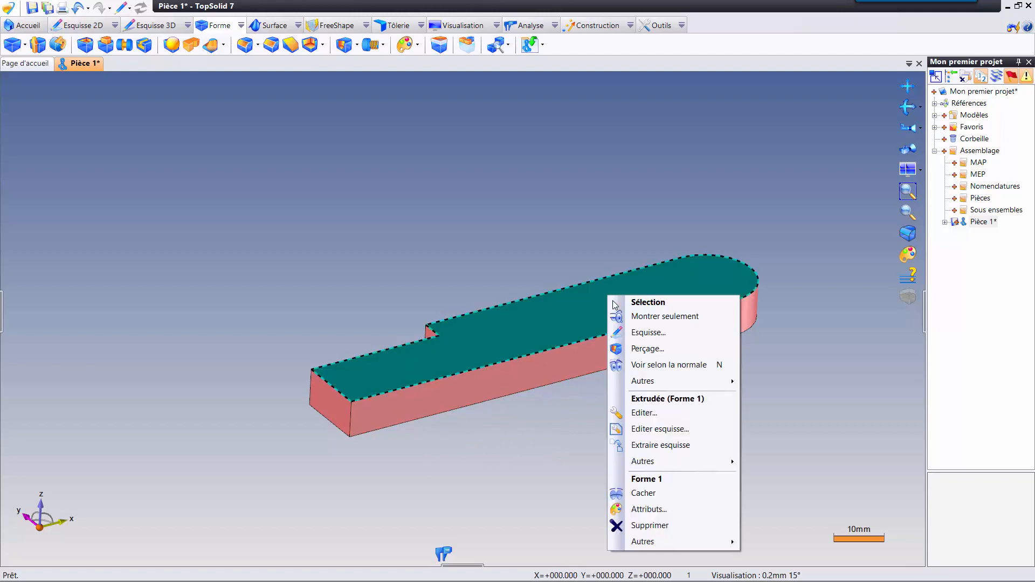
left_click(654, 348)
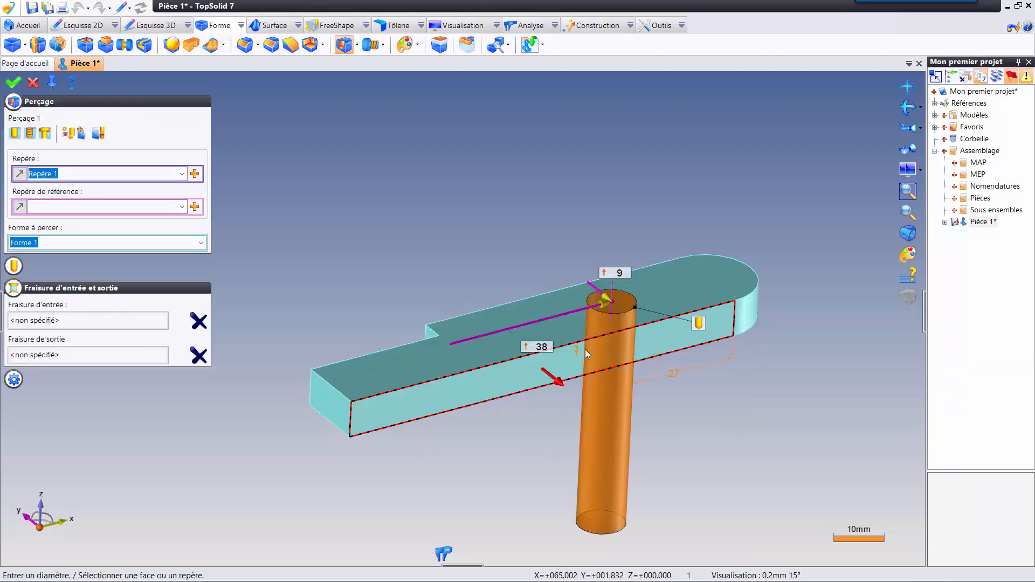
scroll(363, 384, "up", 3)
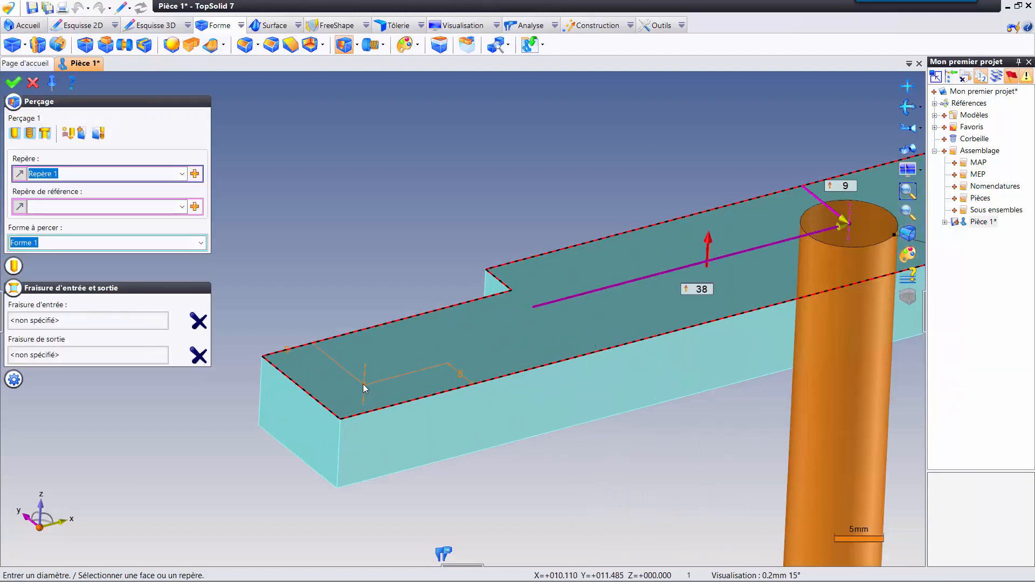
scroll(382, 439, "down", 3)
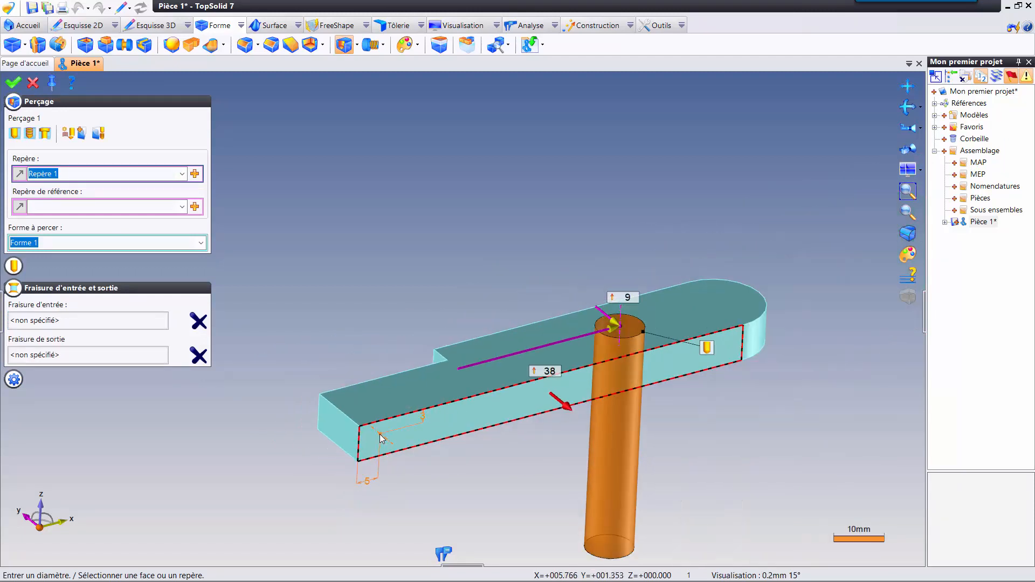
scroll(738, 388, "up", 3)
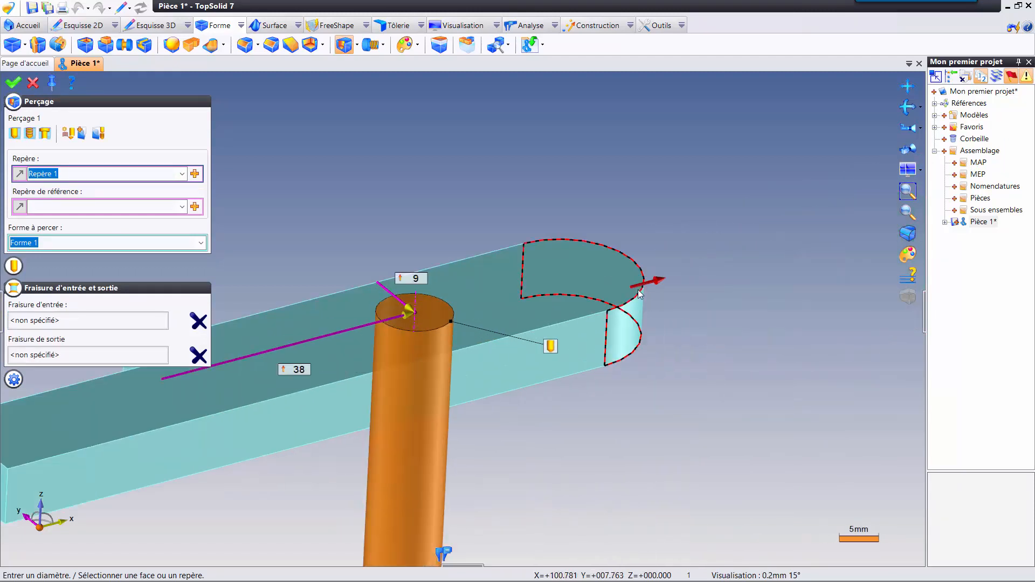
left_click(593, 276)
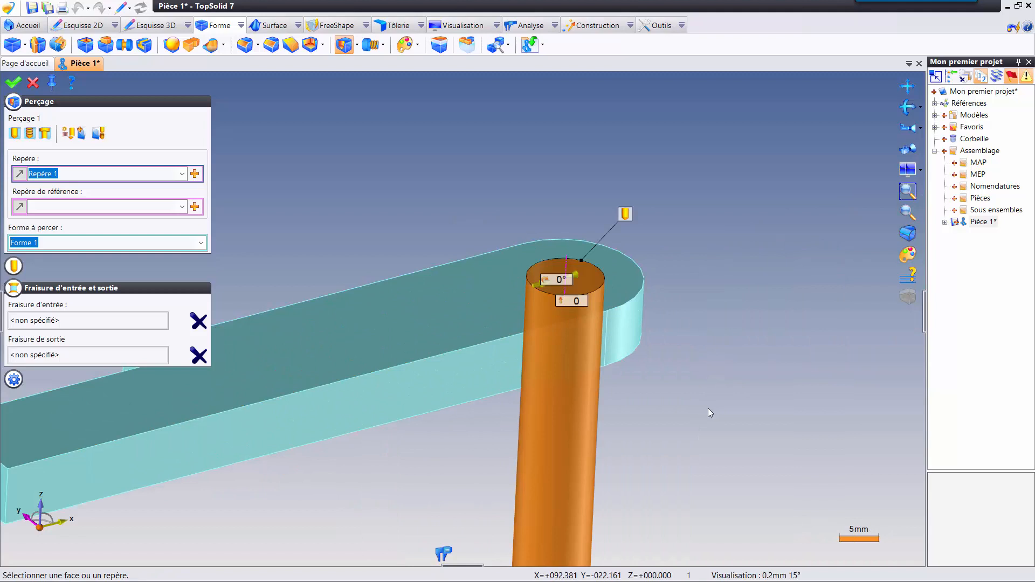
Expand the hole settings and look over the primitives available for a custom drilling
left_click(14, 266)
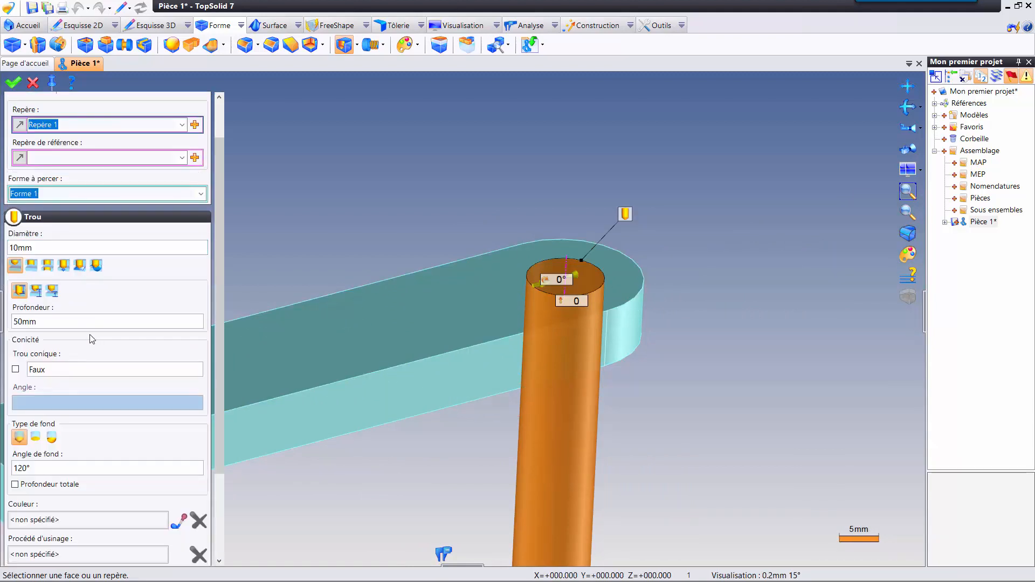
left_click_drag(218, 249, 223, 201)
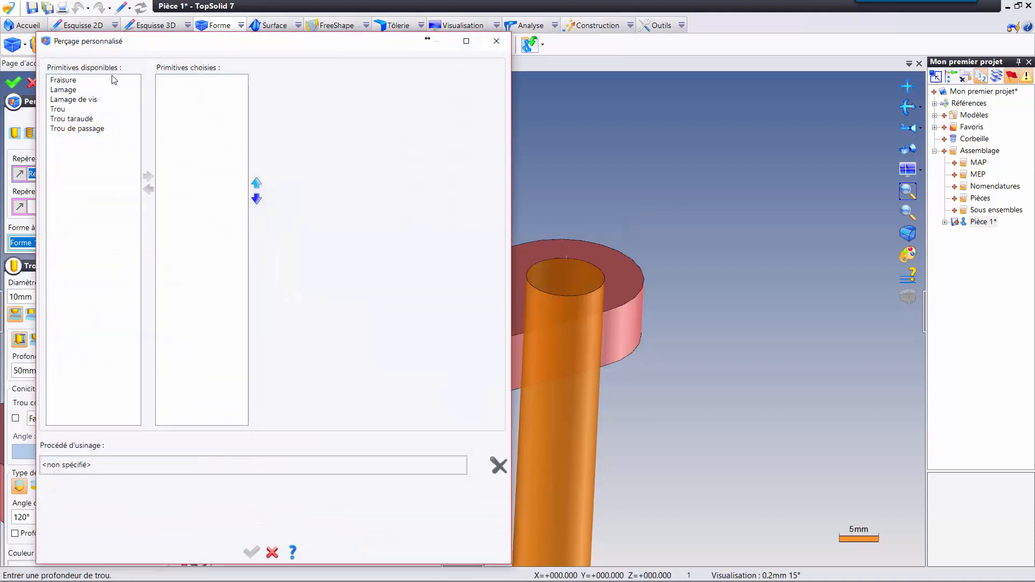
left_click(497, 41)
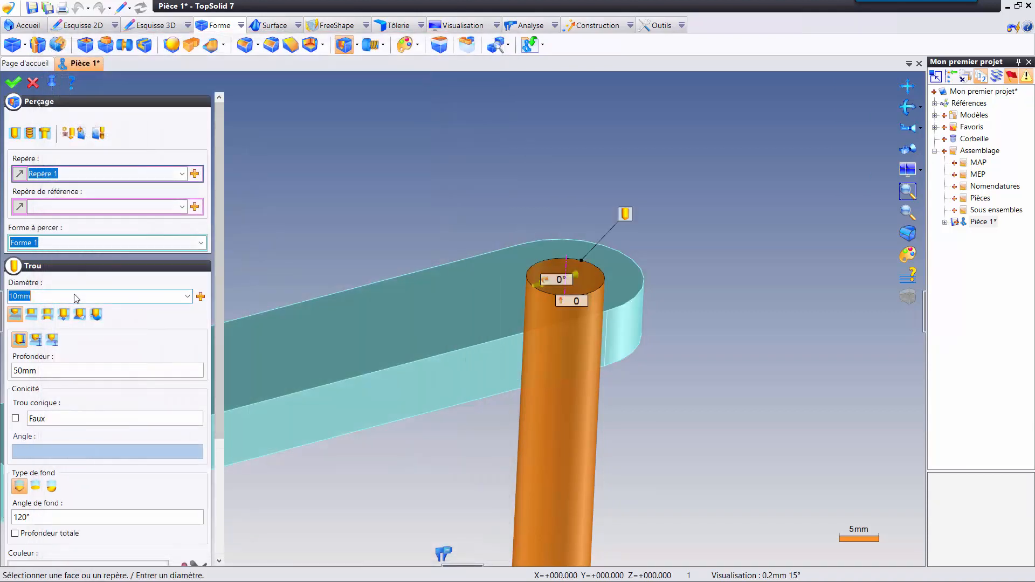
Set the hole diameter to 12 mm and make it a through hole
type("15")
key("Return")
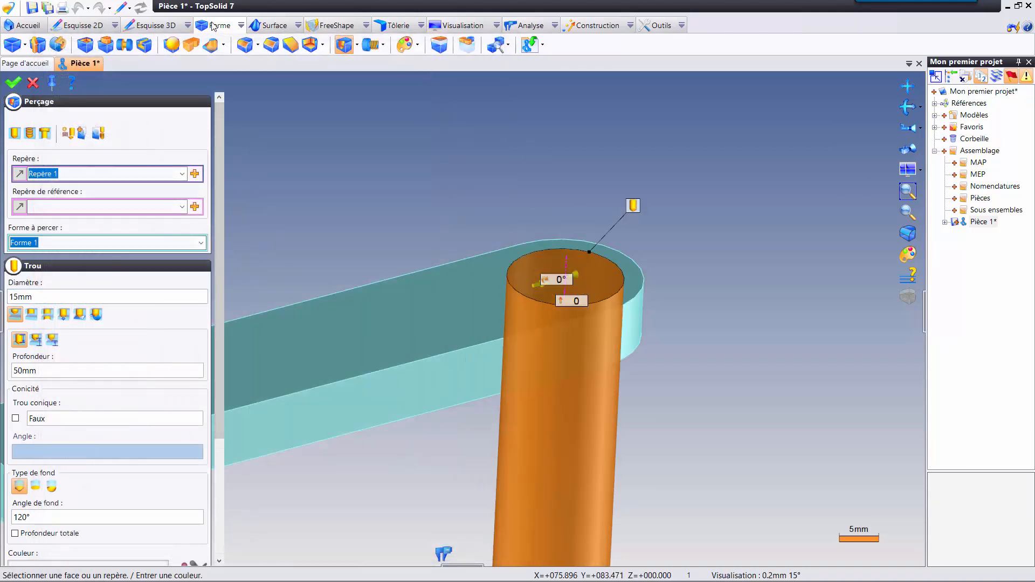
left_click(59, 296)
type("12")
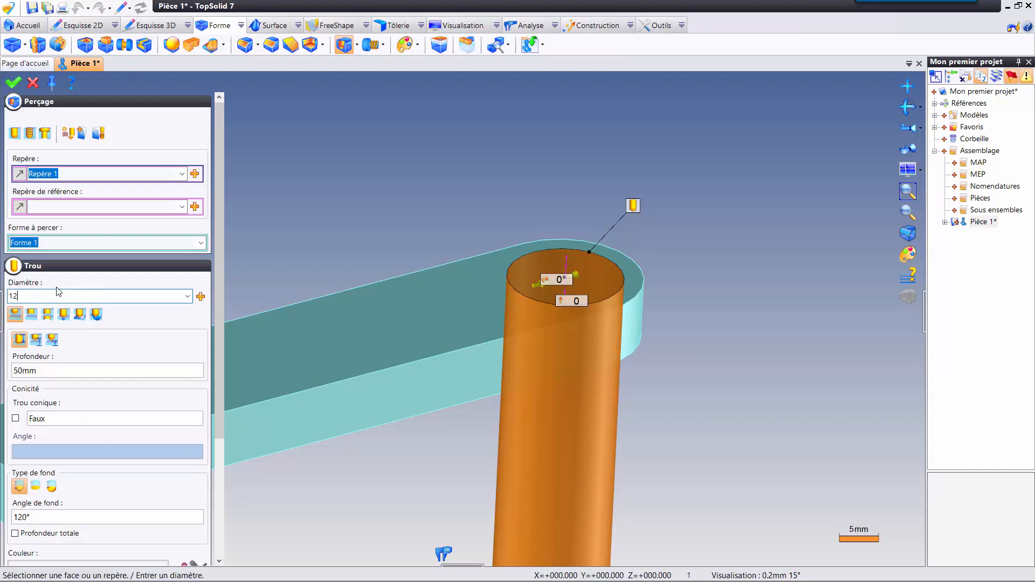
key("Return")
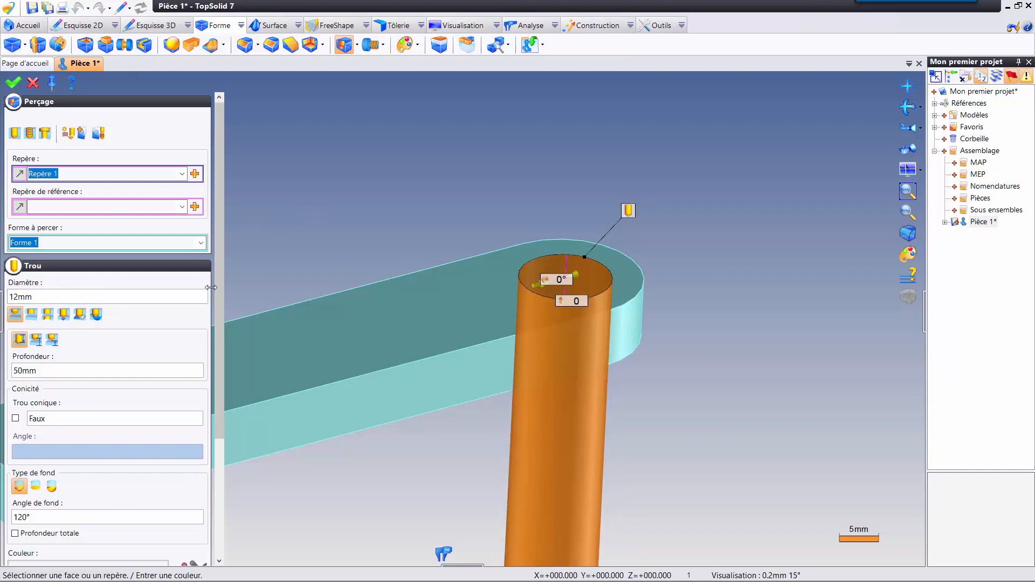
left_click(31, 314)
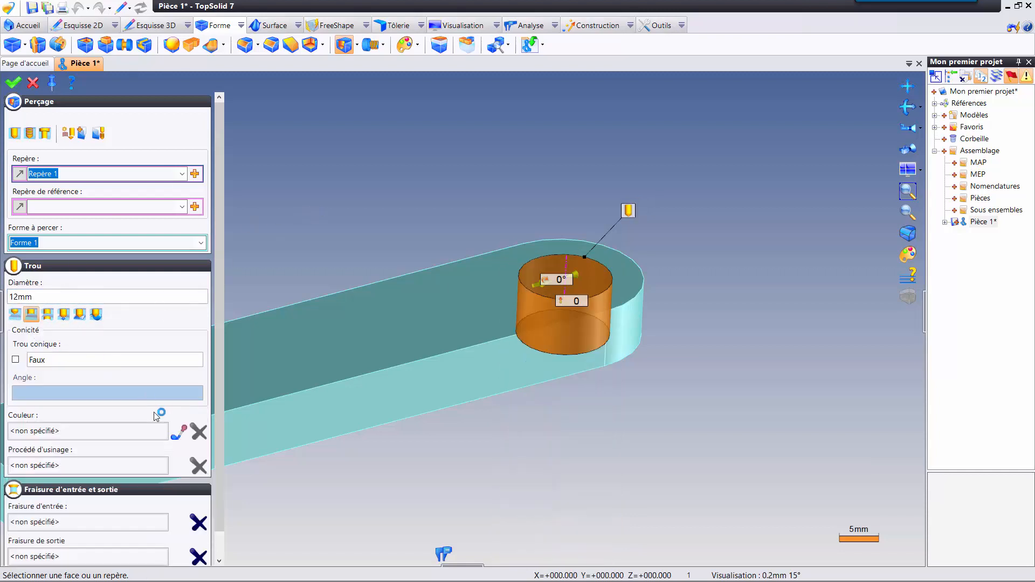
Apply the standard hole tolerance H7 to the diameter and create the hole in the rounded end
left_click(152, 298)
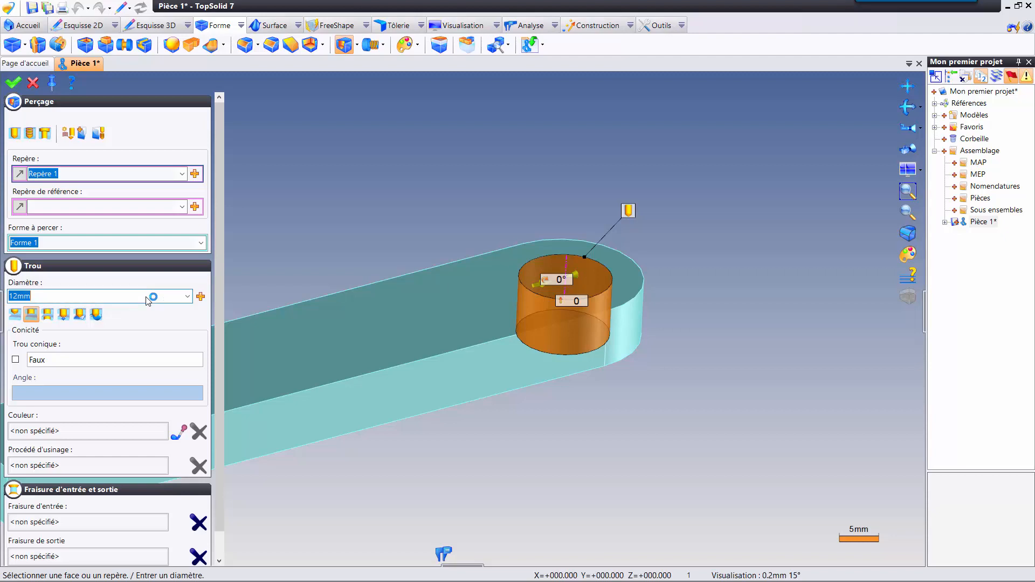
left_click(201, 297)
mouse_move(261, 313)
mouse_move(426, 326)
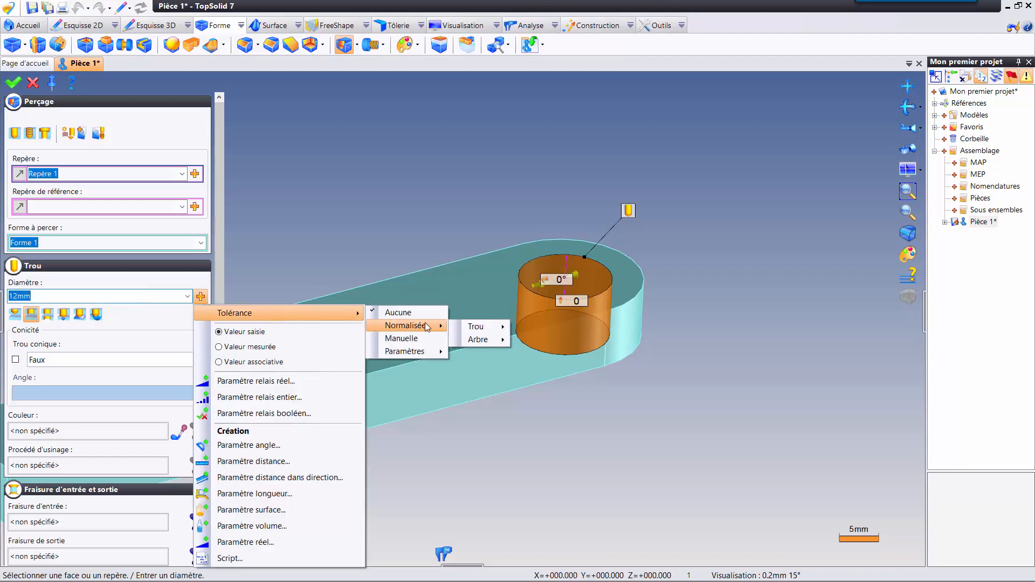
mouse_move(507, 330)
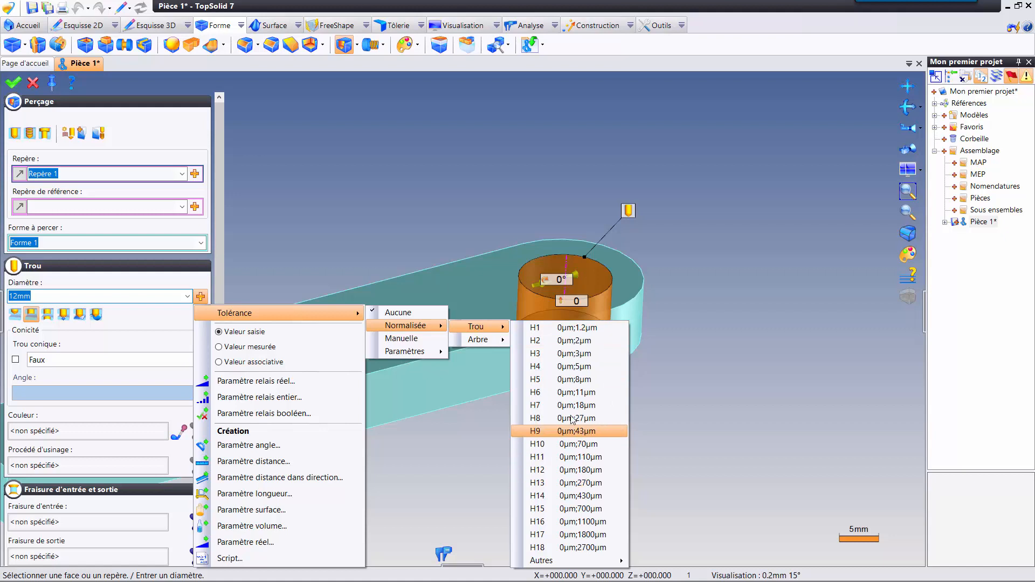
left_click(539, 404)
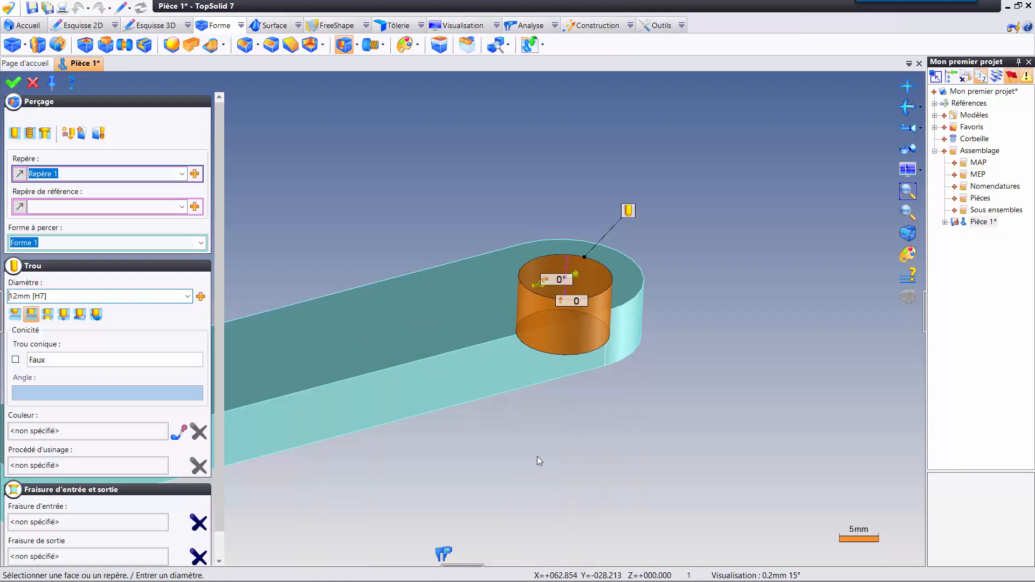
right_click(389, 232)
left_click(394, 238)
scroll(549, 384, "down", 1)
scroll(549, 384, "down", 3)
key("Escape")
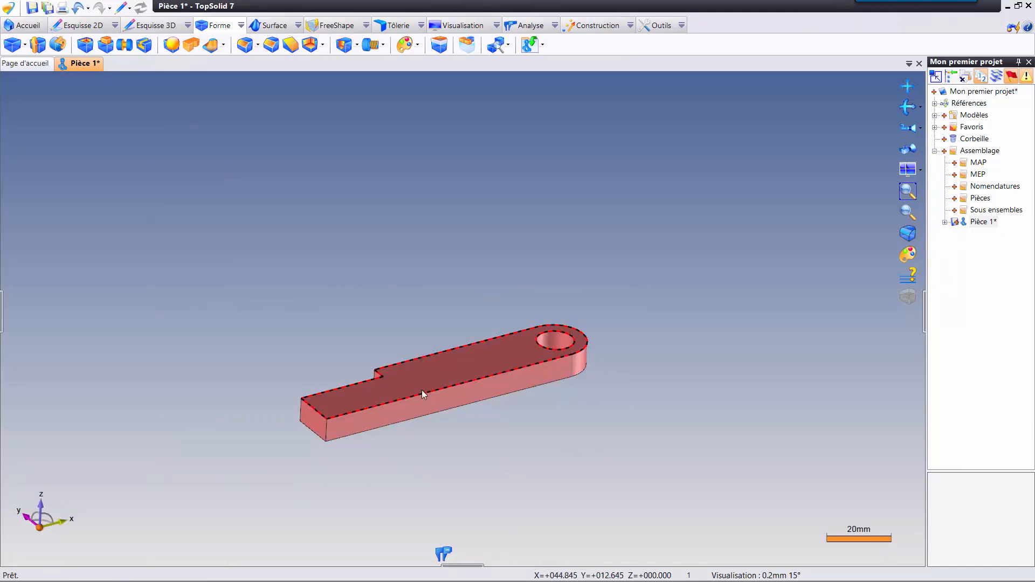
middle_click_drag(421, 390, 405, 424)
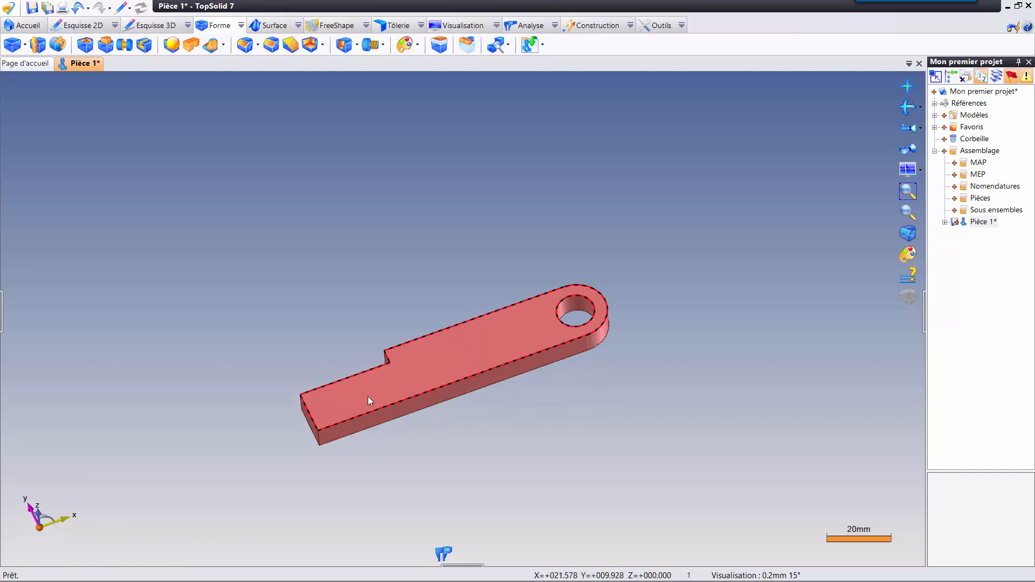
scroll(370, 400, "up", 2)
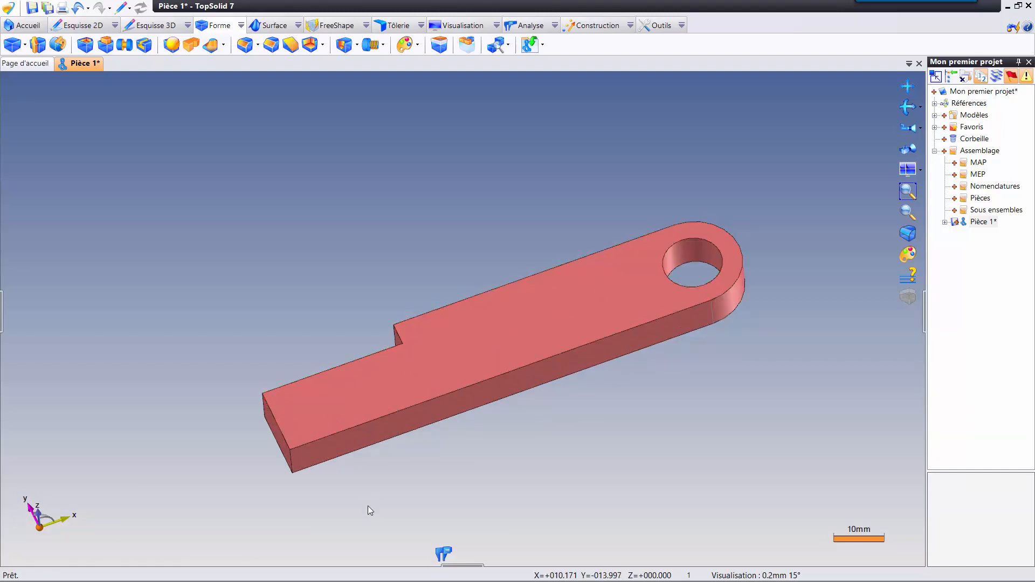
right_click(311, 408)
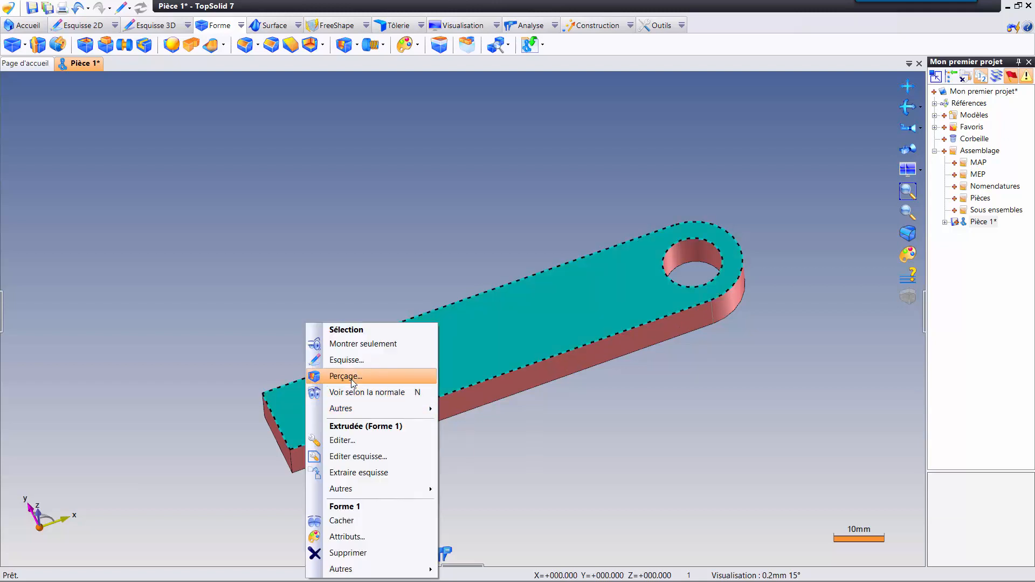
left_click(346, 376)
key("Escape")
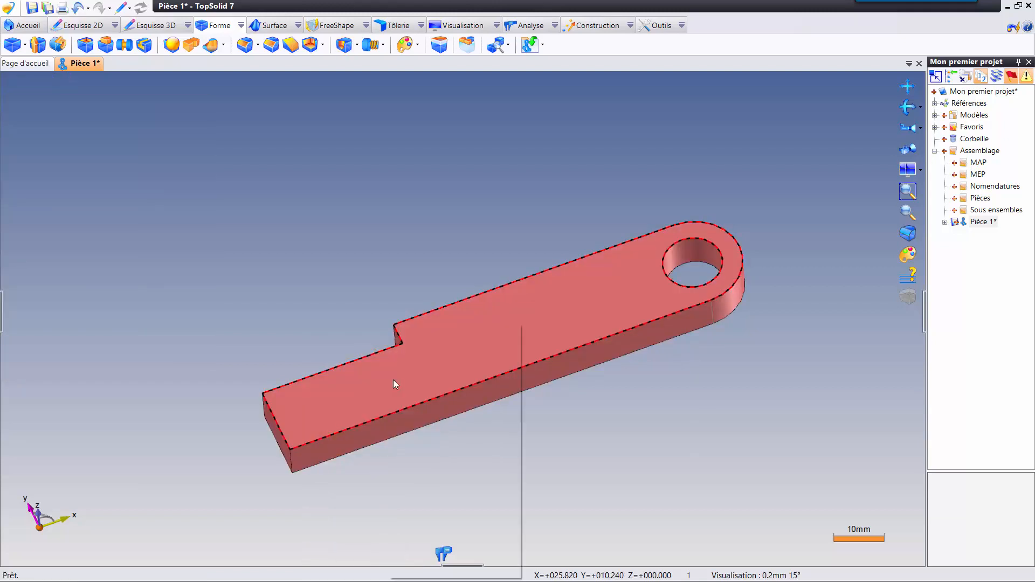
Start a new sketch on the part's upper face and draw a horizontal line about 25 mm long across the narrow end
right_click(393, 380)
left_click(438, 360)
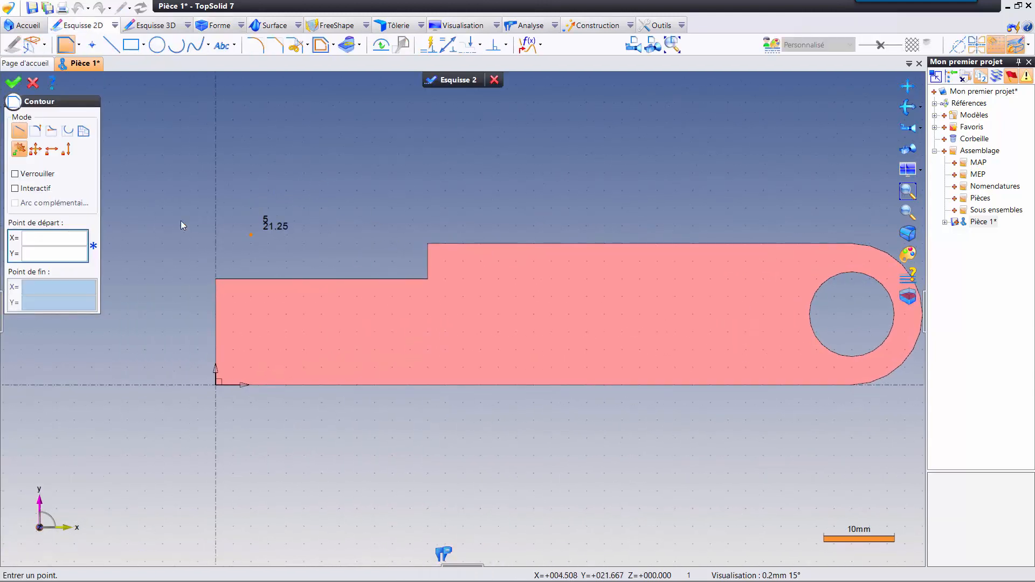
left_click(91, 45)
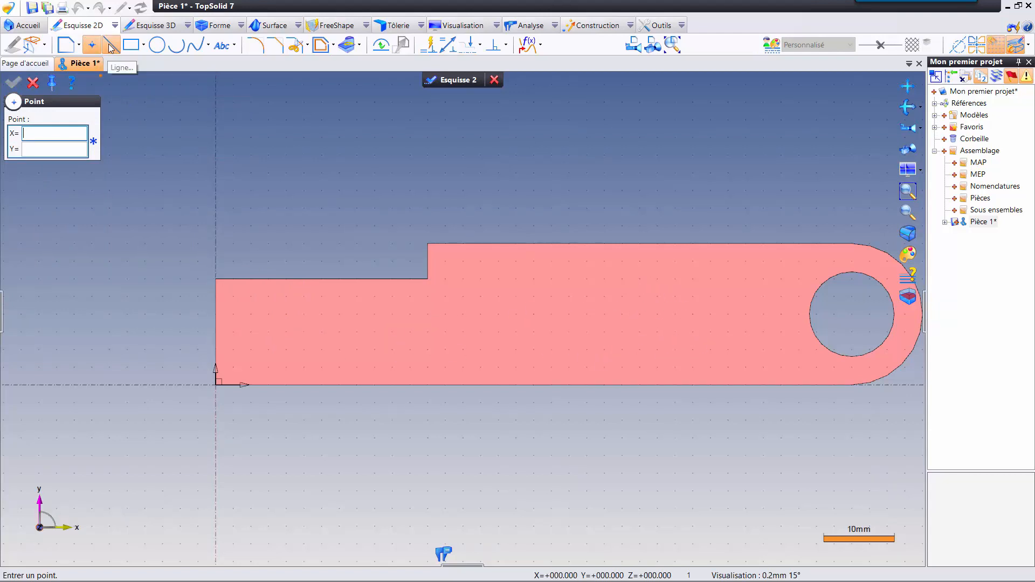
left_click(276, 331)
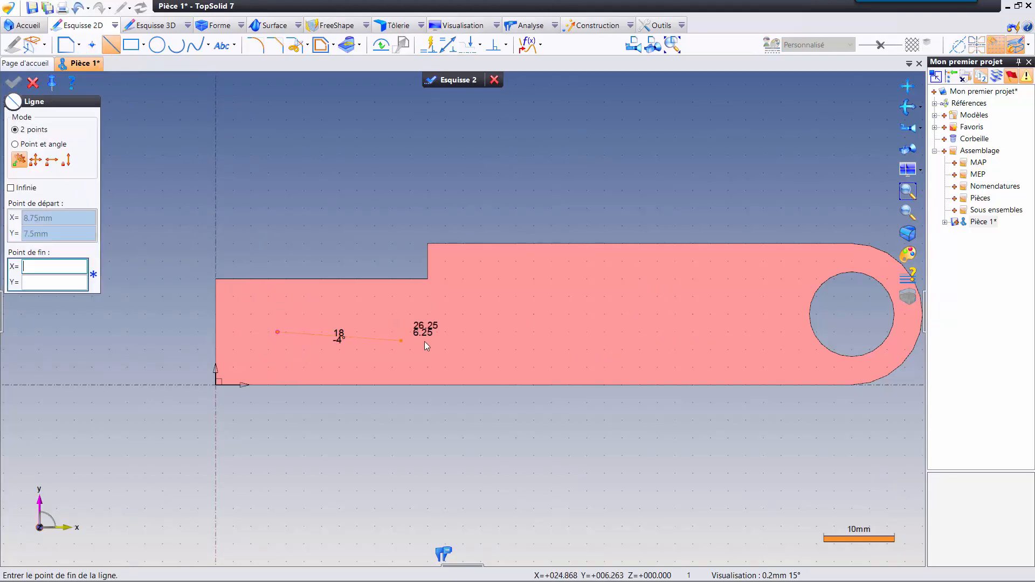
left_click(453, 332)
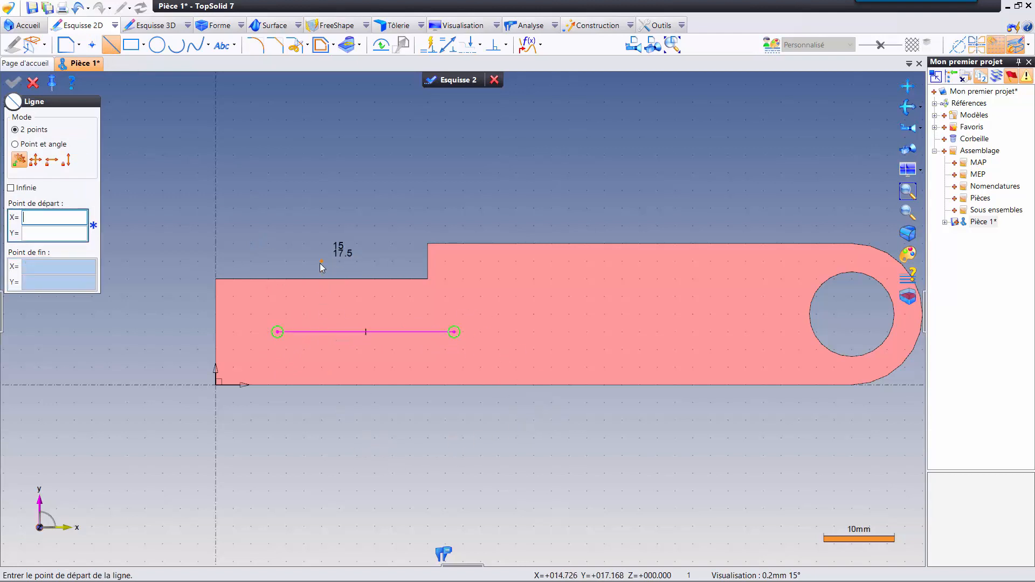
key("Escape")
Dimension the line's length to 20 mm
right_click(324, 246)
left_click(348, 381)
left_click(341, 333)
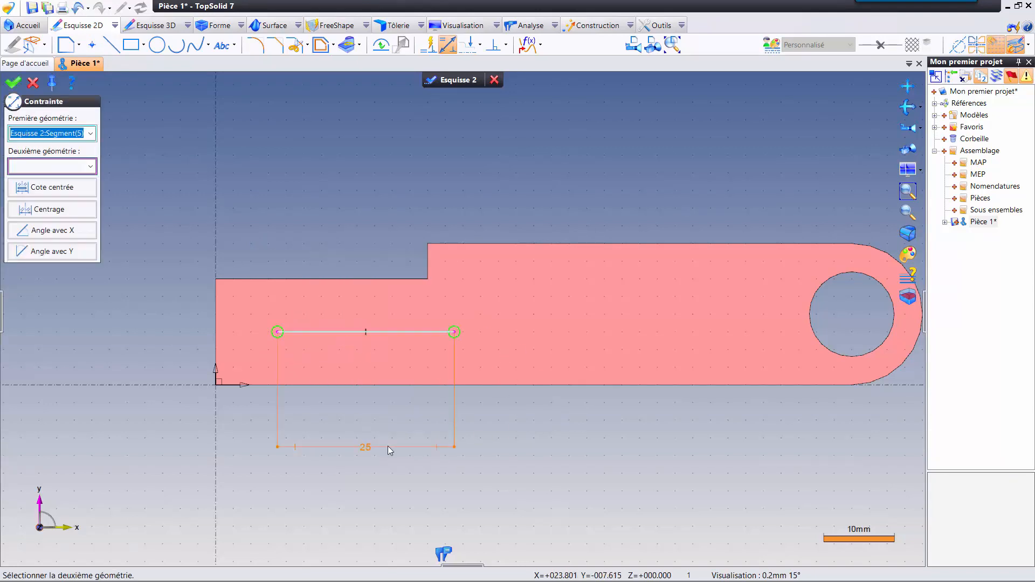
left_click(362, 439)
key("Return")
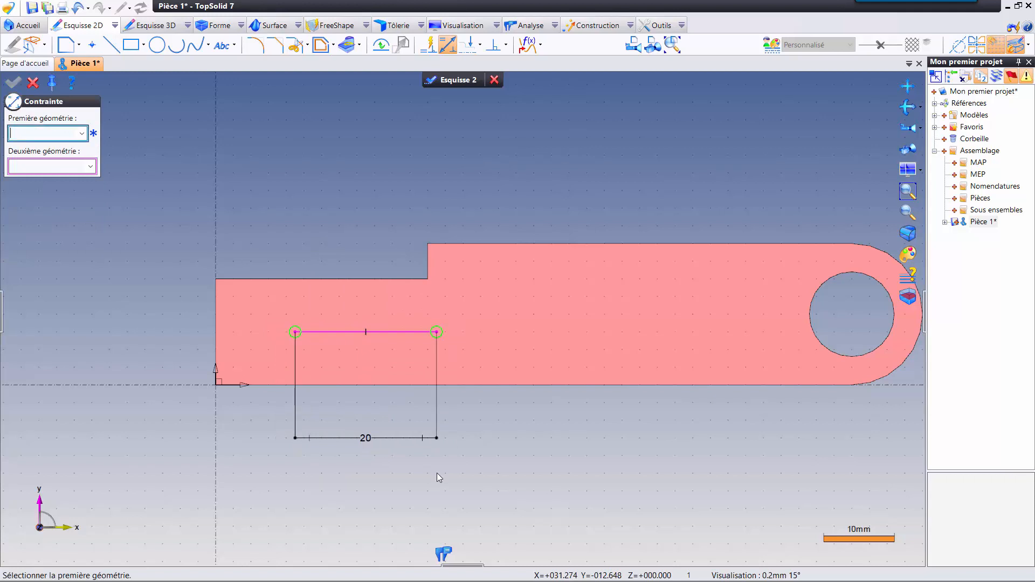
Dimension the distance from the sketch's Y axis to the line's nearer endpoint as 10 mm
left_click(294, 332)
left_click(216, 336)
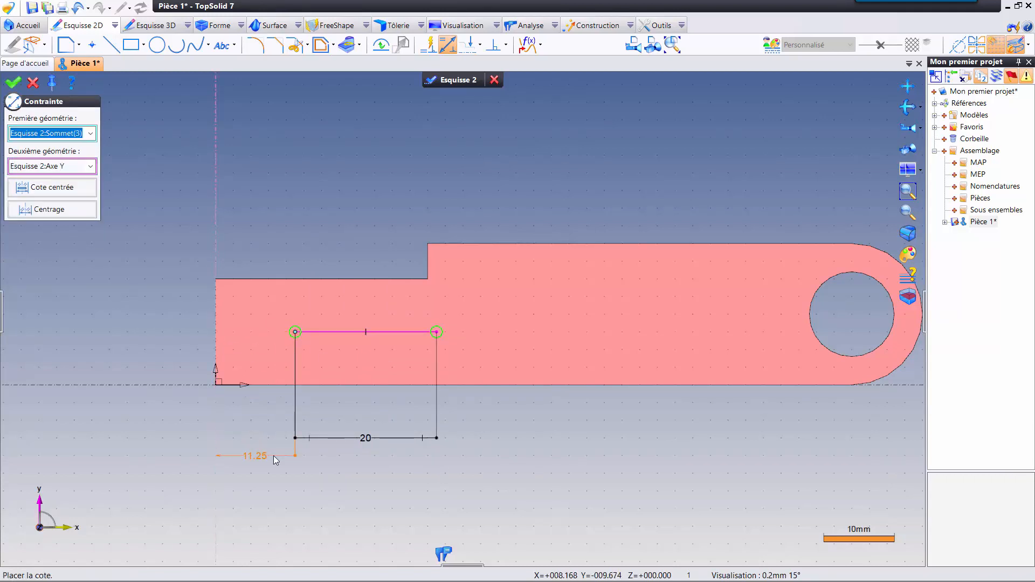
left_click(268, 436)
type("10")
key("Return")
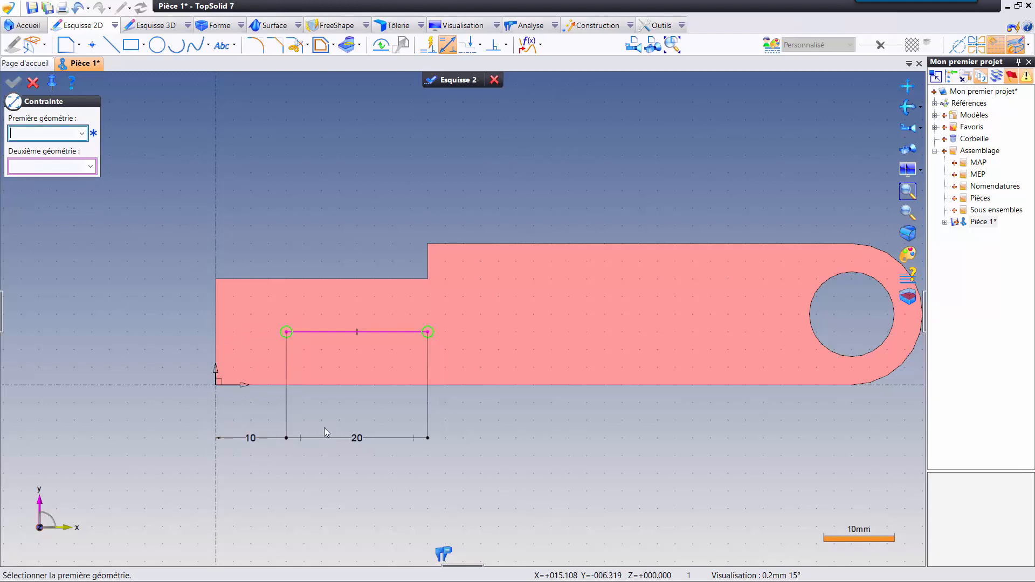
key("Escape")
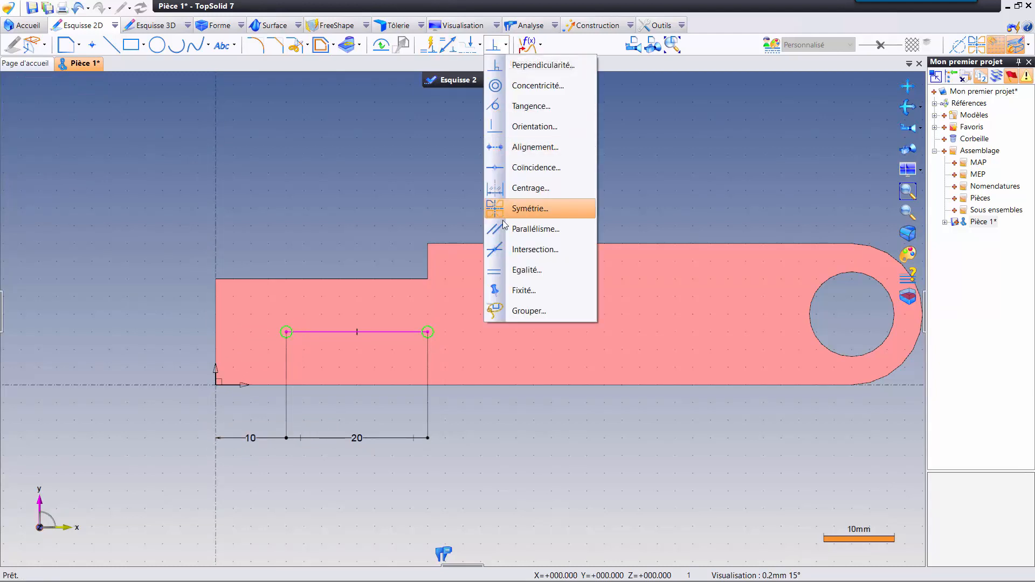
Add a centring constraint (Centrage) that centres the line between the narrow section's two long edges
left_click(530, 188)
left_click(356, 279)
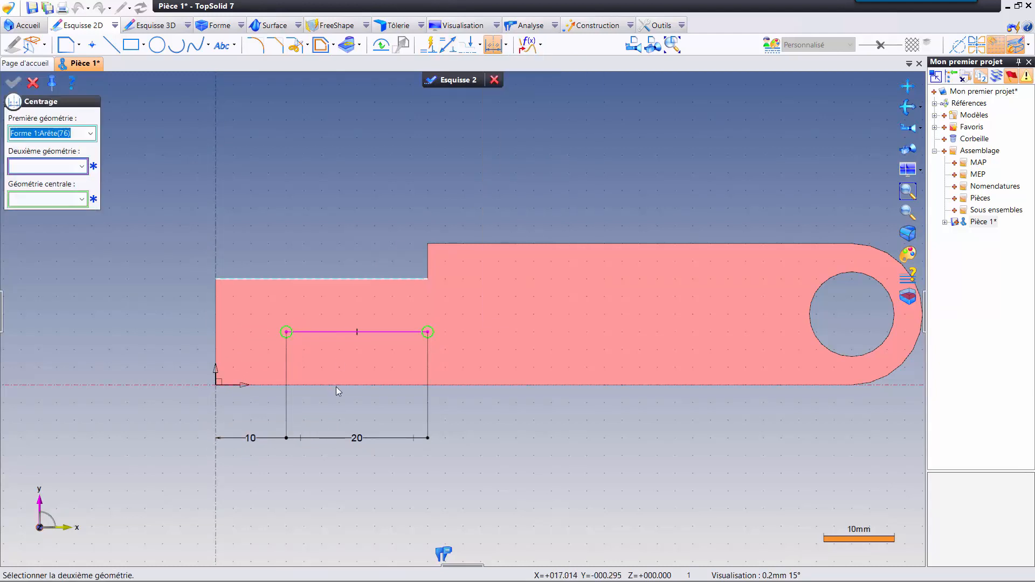
left_click(336, 385)
left_click(329, 332)
key("Escape")
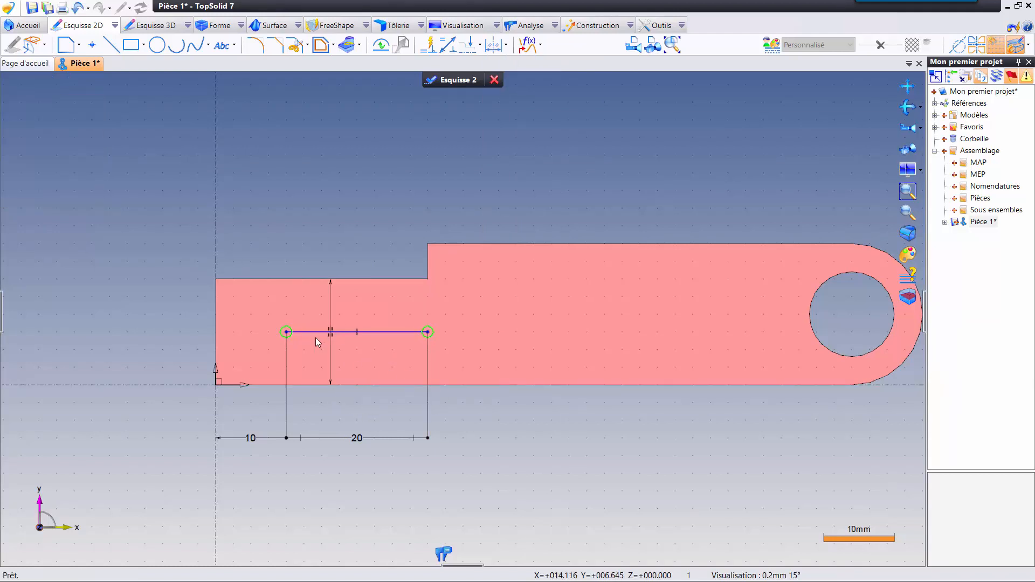
Set the sketch's vertices as non-internal (Sommets pas internes) so its endpoints can serve as hole positions
right_click(346, 136)
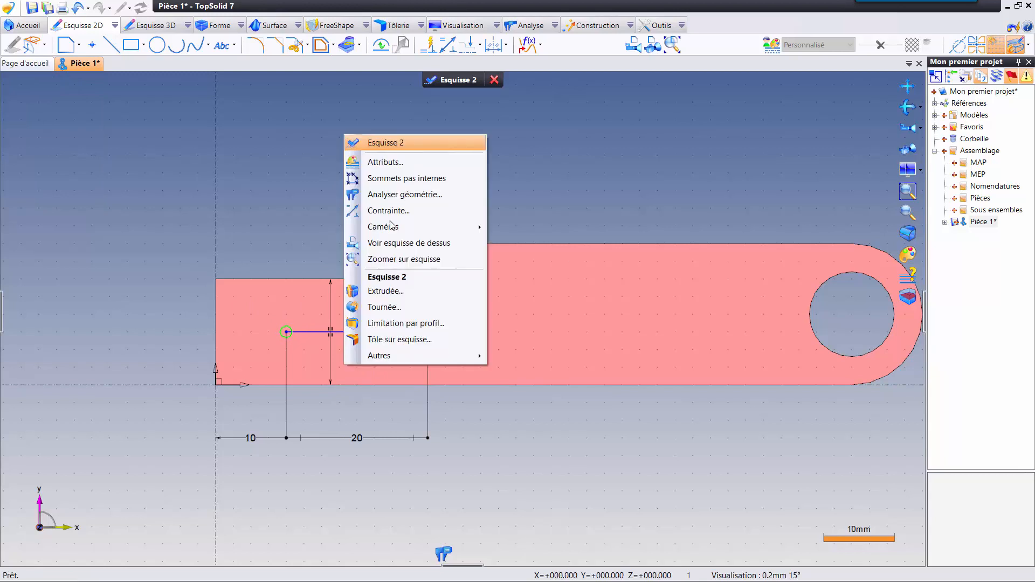
mouse_move(423, 365)
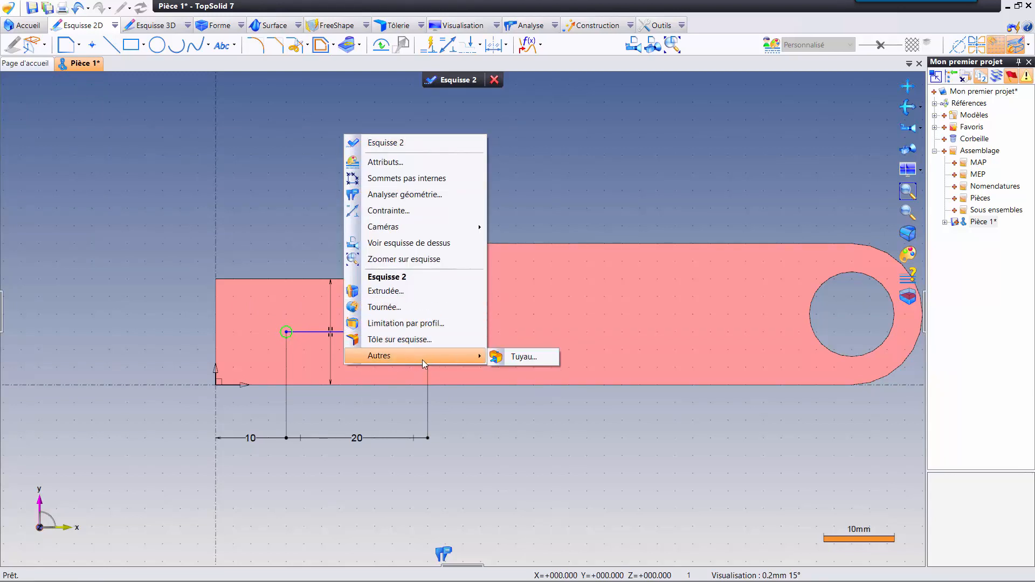
left_click(380, 392)
right_click(343, 158)
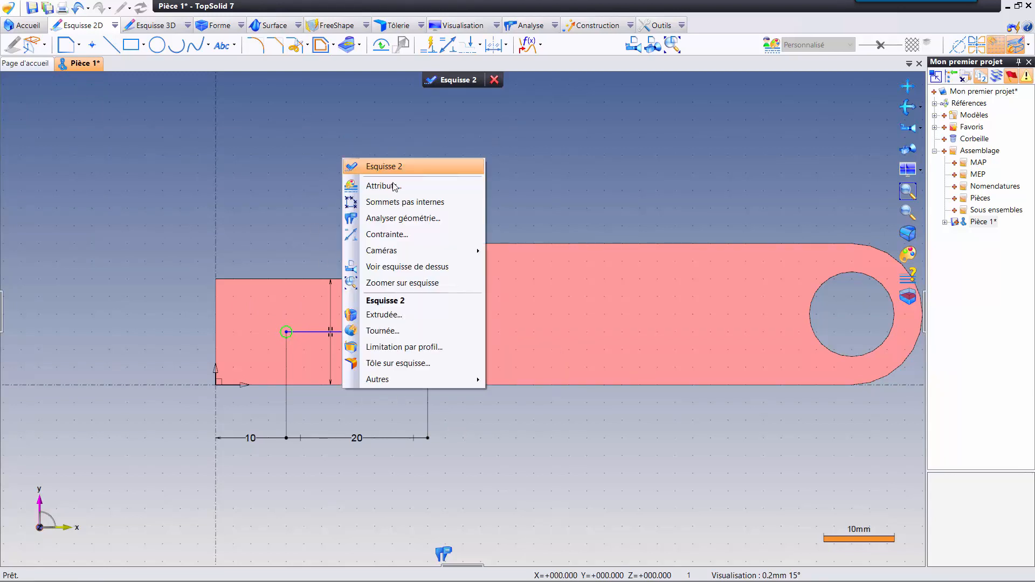
left_click(427, 203)
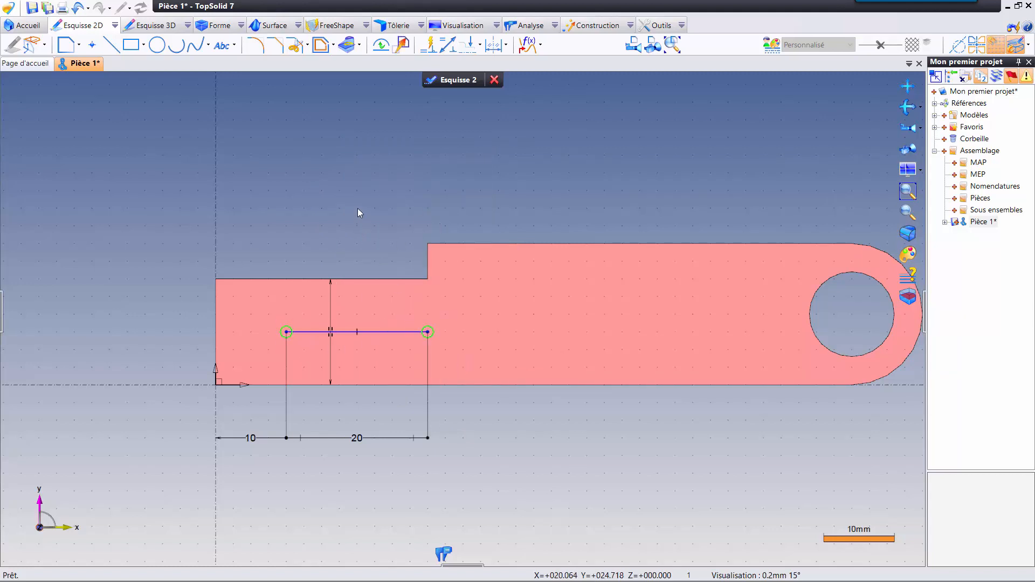
Create a hole group (Groupe de perçages) with 6.2 mm diameter holes at the sketch line's endpoints
right_click(371, 147)
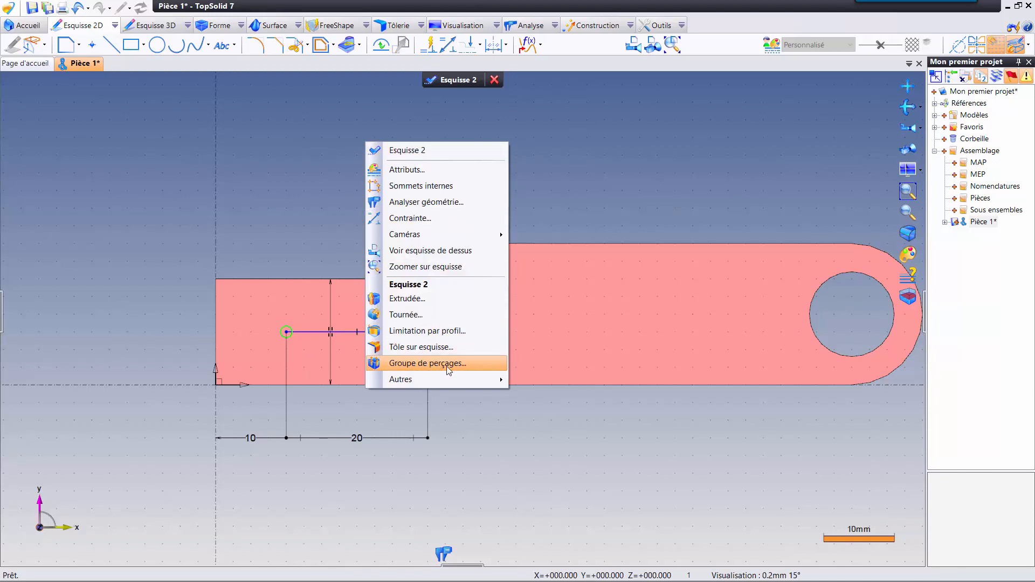
left_click(447, 369)
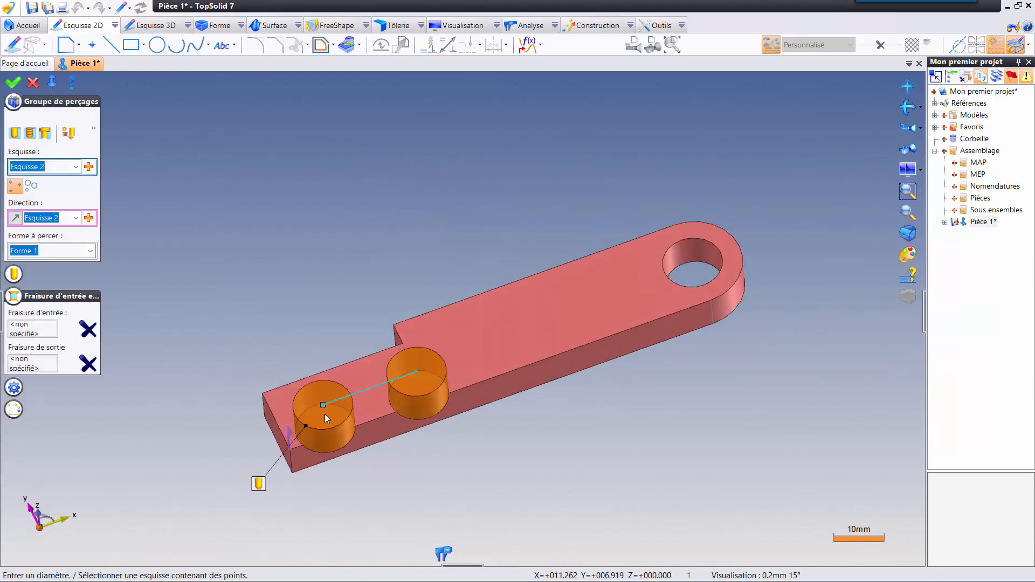
left_click(14, 275)
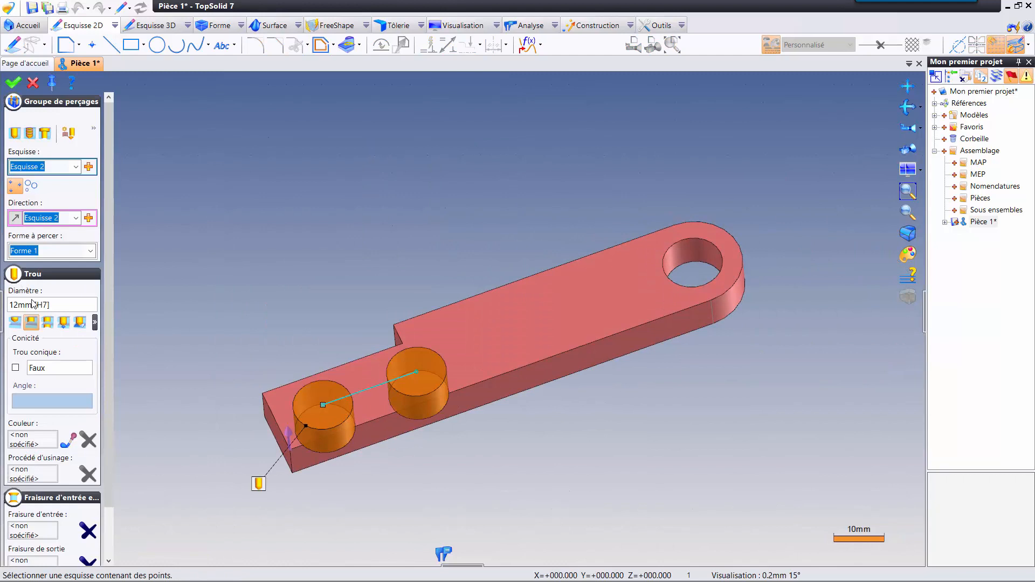
left_click(61, 306)
type("6.2")
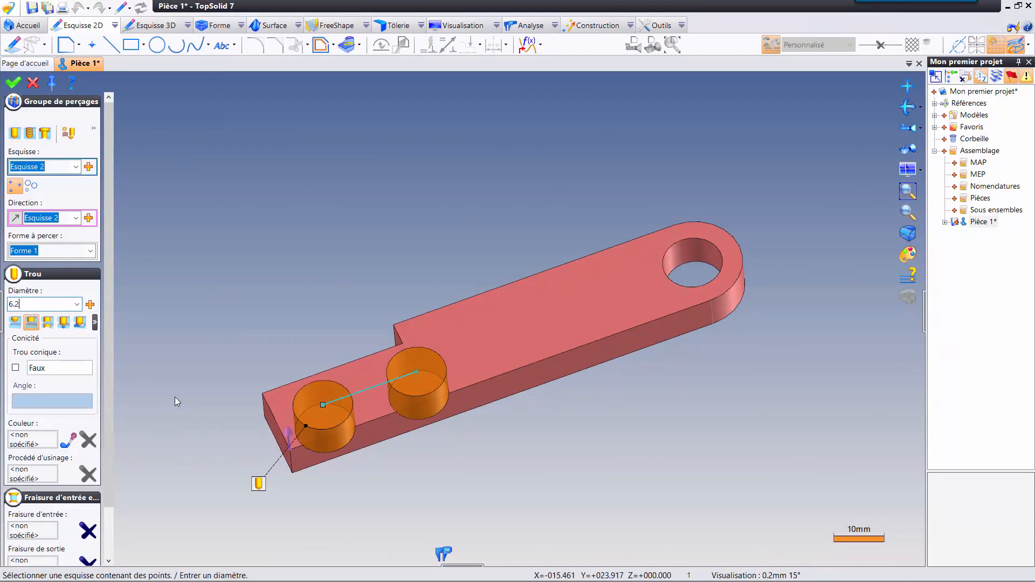
key("Return")
right_click(387, 277)
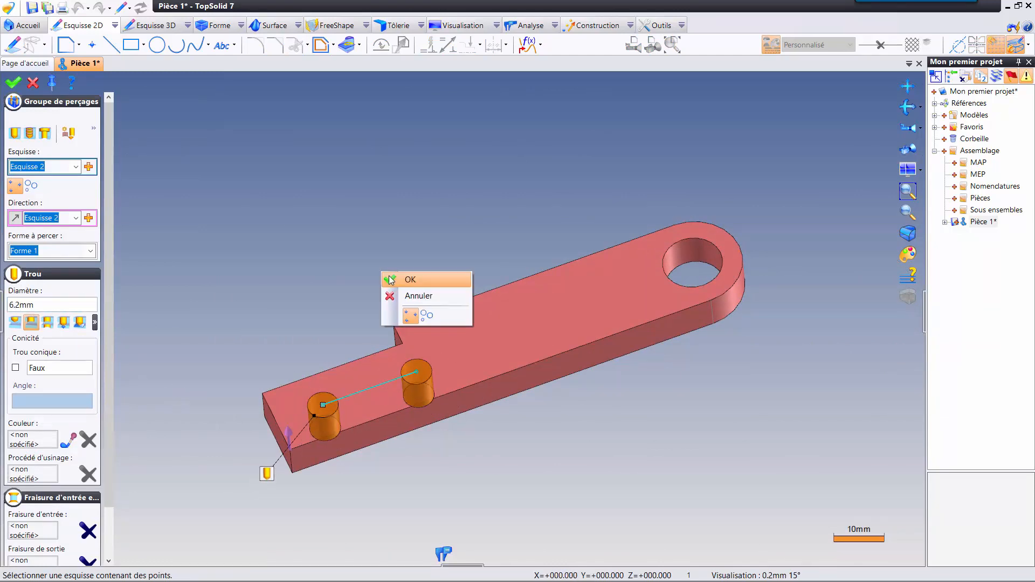
left_click(391, 279)
Start a sketch on the narrow section's long side face and draw a 30 by 2 mm rectangle along its edge
middle_click_drag(451, 377, 429, 409)
scroll(429, 412, "up", 2)
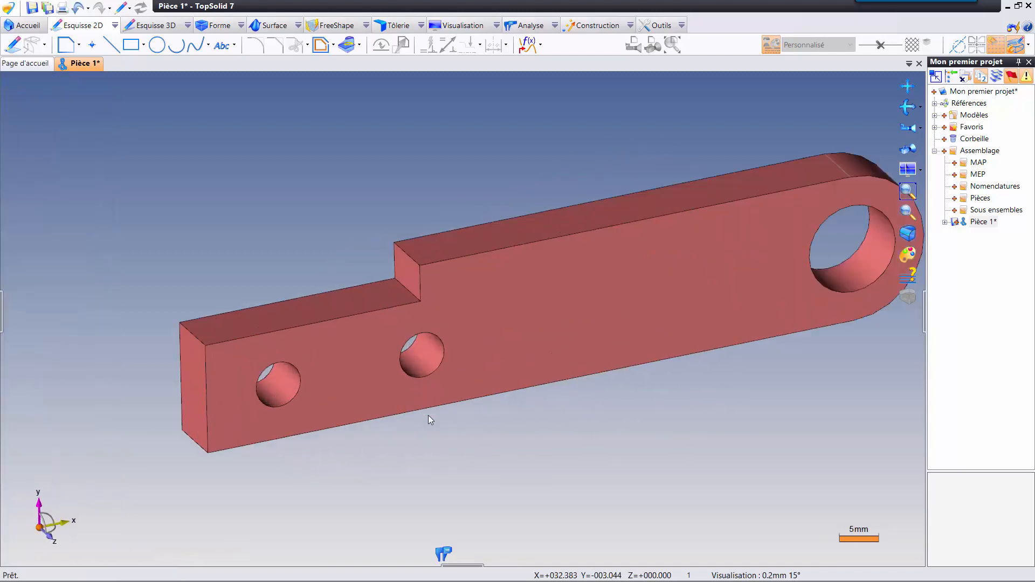
left_click(422, 360)
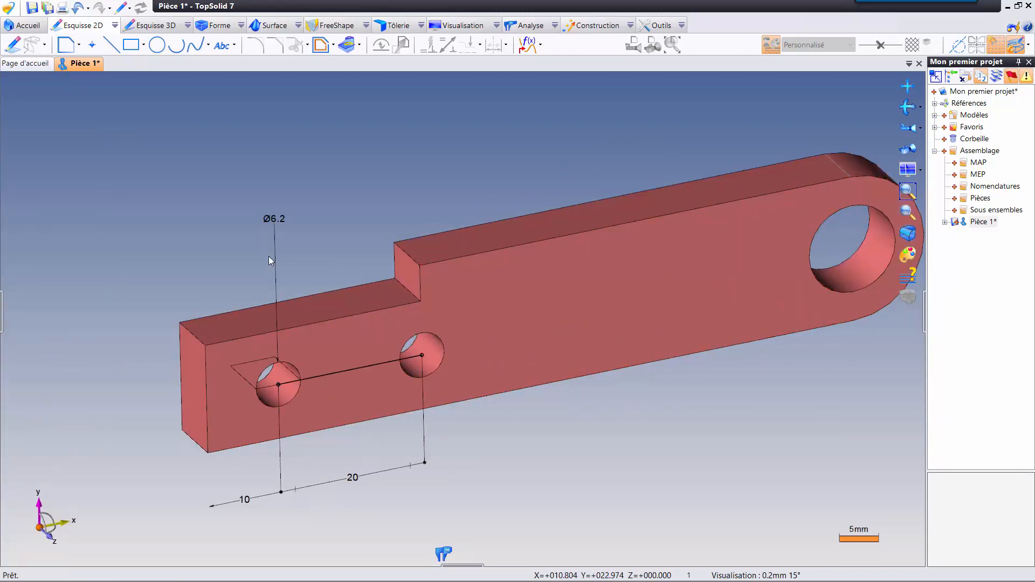
right_click(308, 305)
left_click(342, 335)
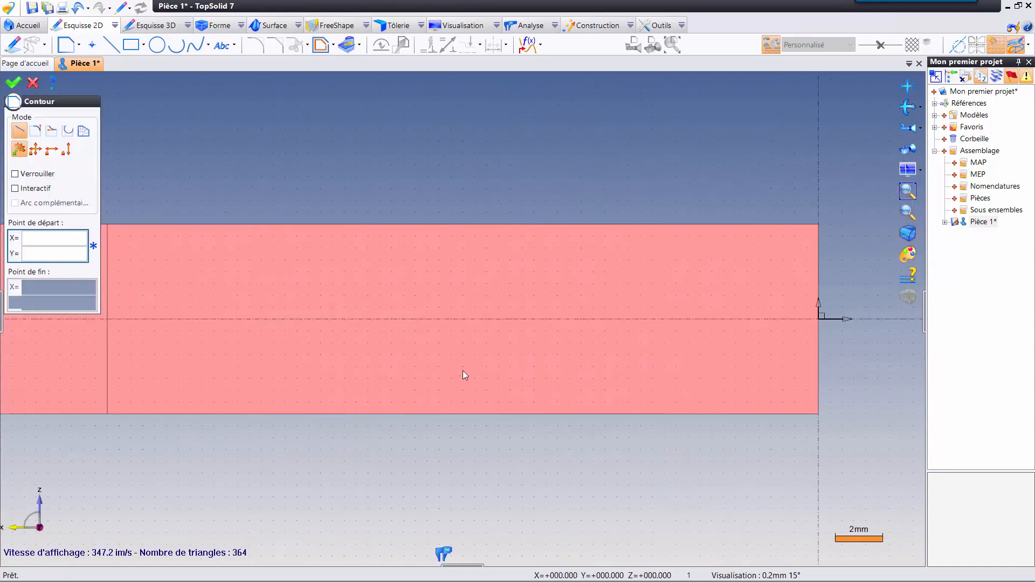
left_click(131, 45)
left_click(214, 262)
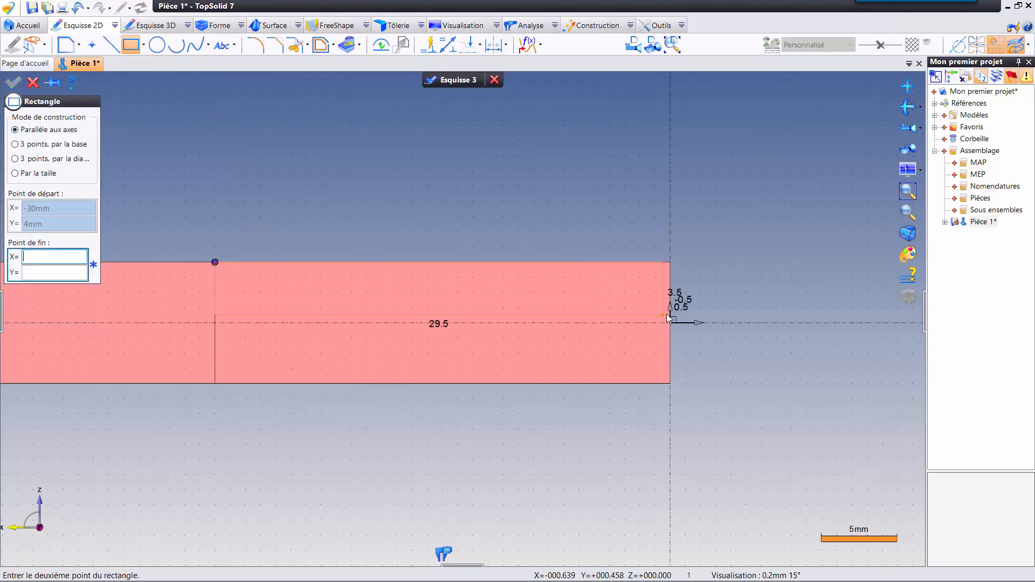
left_click(705, 318)
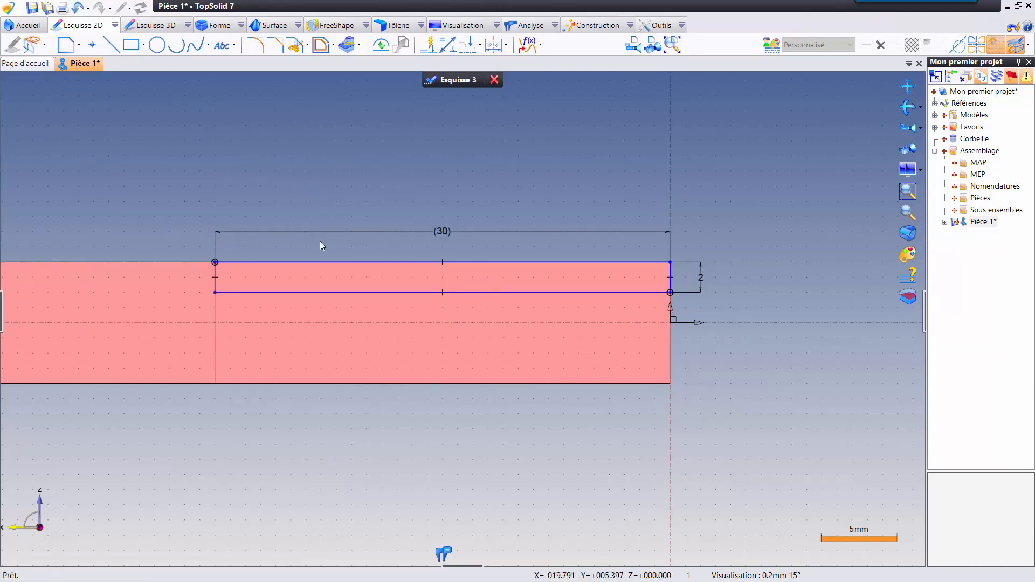
Trim the part with the rectangle sketch using Limitation par profil, keeping the extended-profiles option
right_click(467, 152)
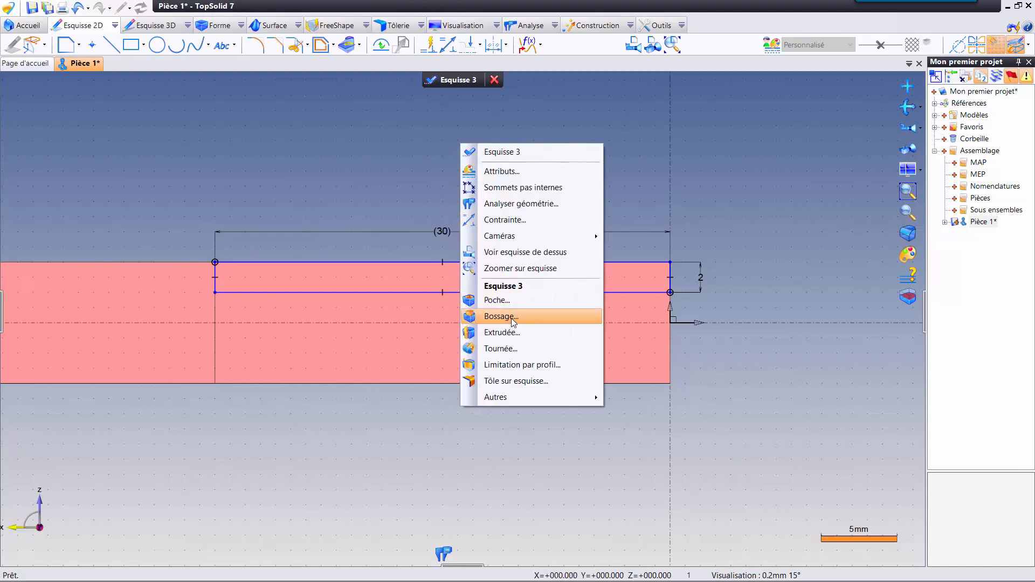
left_click(510, 365)
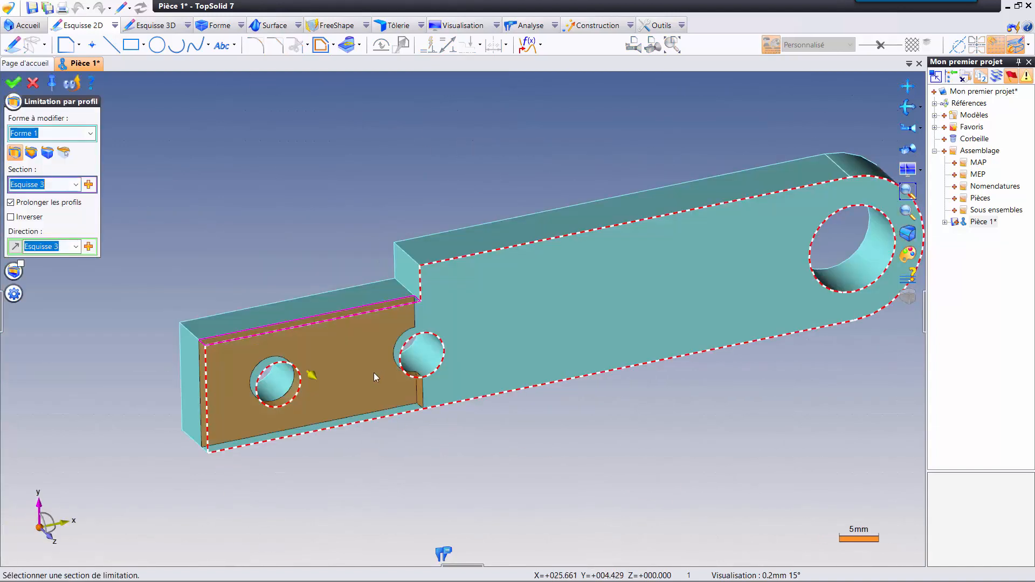
right_click(343, 193)
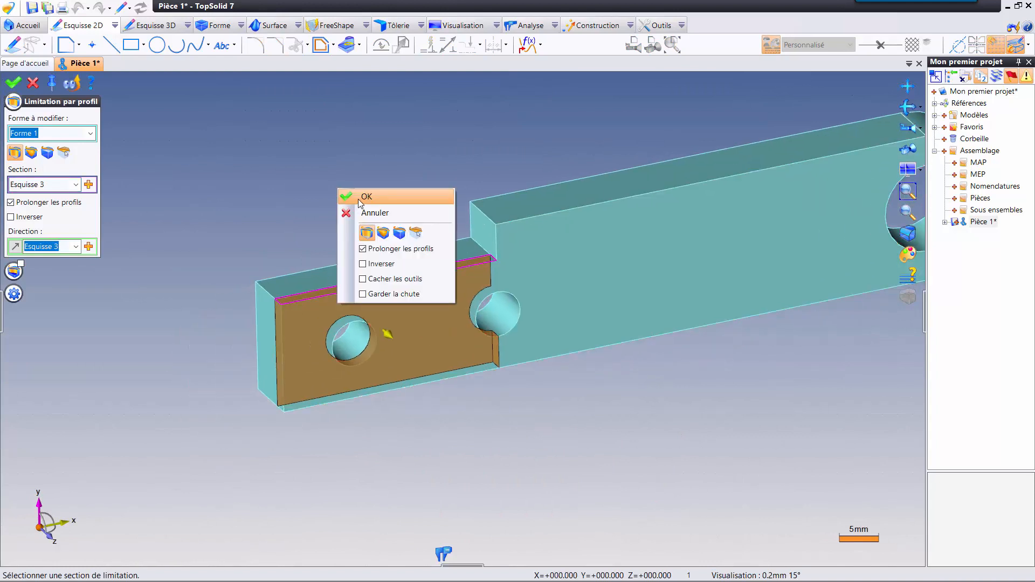
left_click(360, 200)
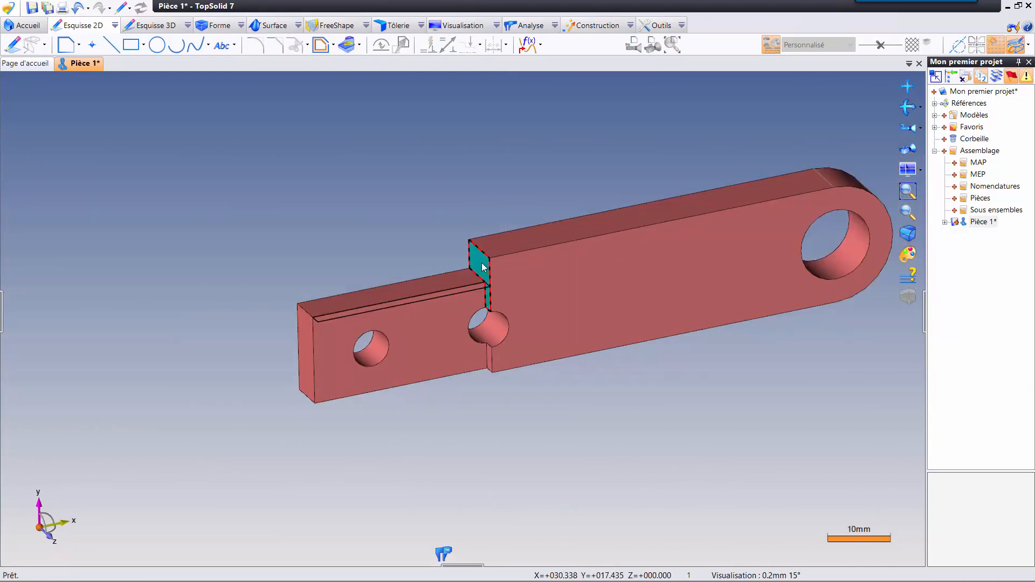
Show the base sketch's dimensions on the model and set the narrow section's length to 45 mm
double_click(482, 263)
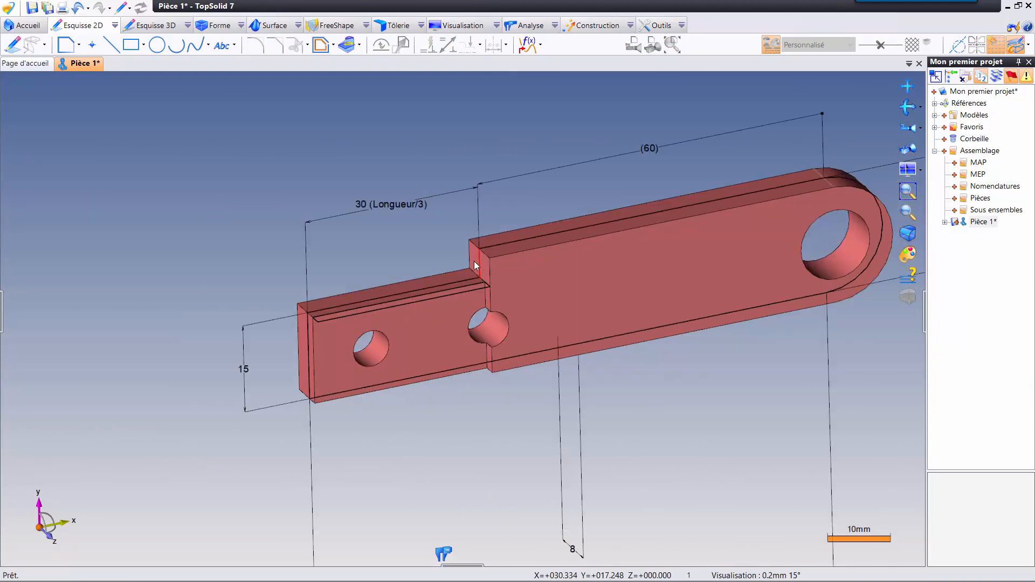
double_click(366, 208)
type("45")
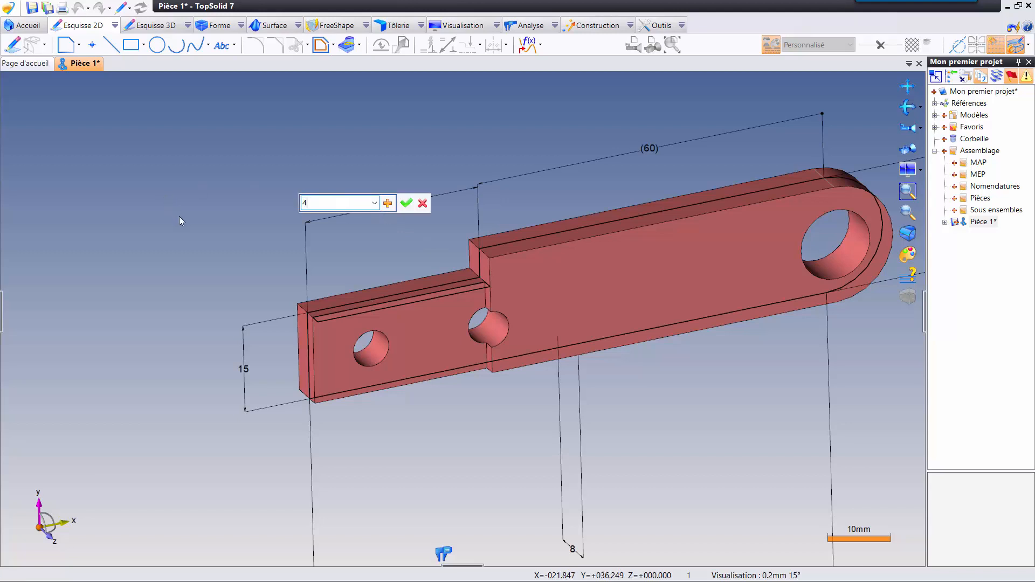
key("Return")
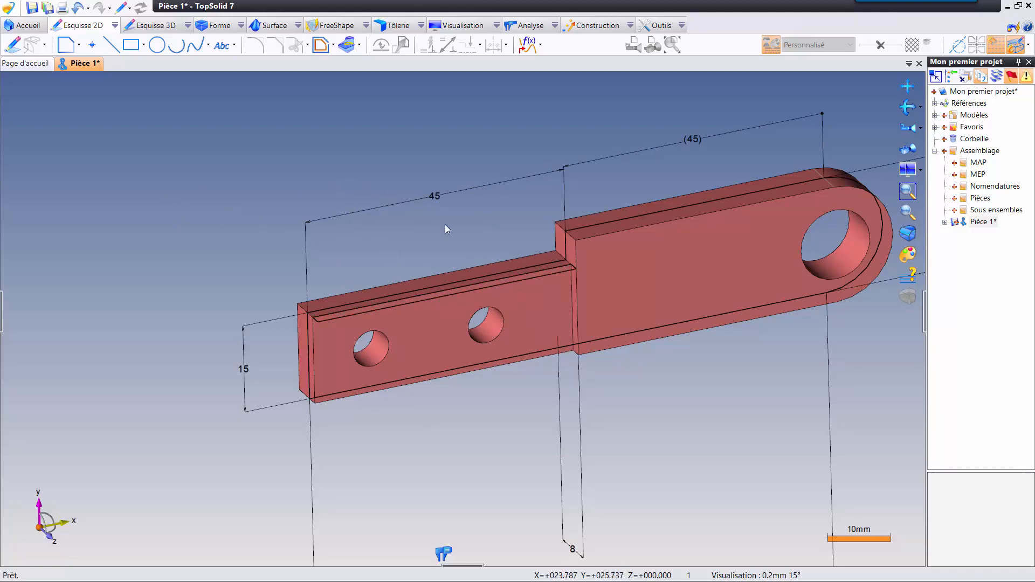
Add a 6 mm fillet (Congé) to the inner corner edge where the narrow section's upper face meets the wide section
scroll(561, 235, "up", 3)
left_click(564, 242)
mouse_move(556, 297)
middle_mouse_down()
mouse_move(559, 283)
mouse_move(563, 297)
middle_mouse_up()
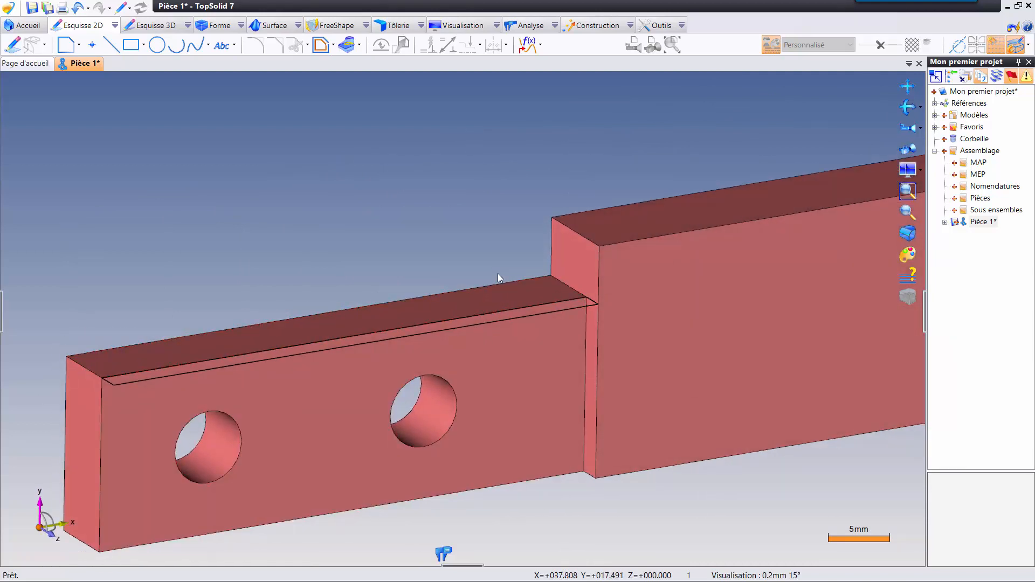
scroll(602, 315, "up", 1)
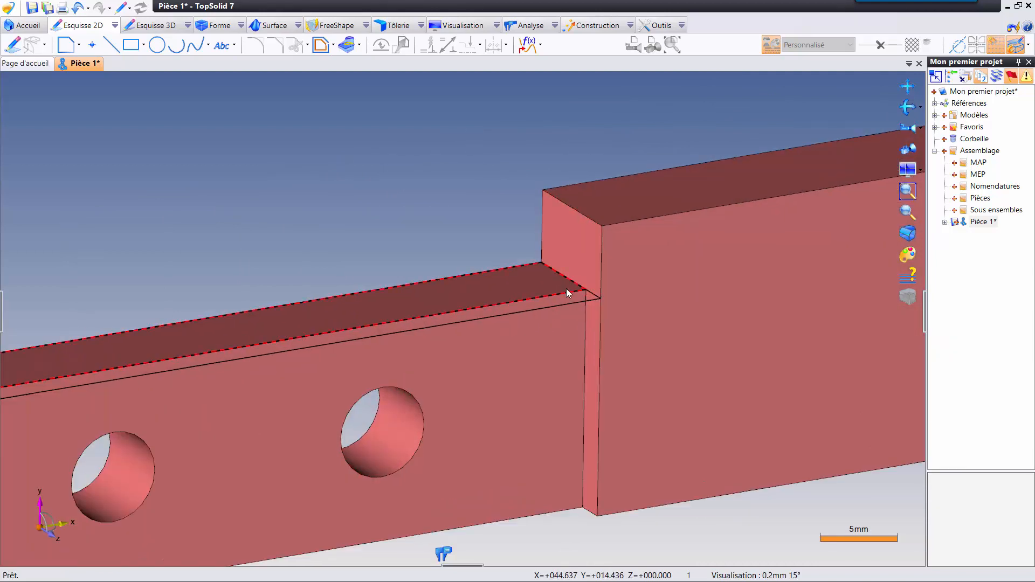
right_click(565, 277)
left_click(597, 329)
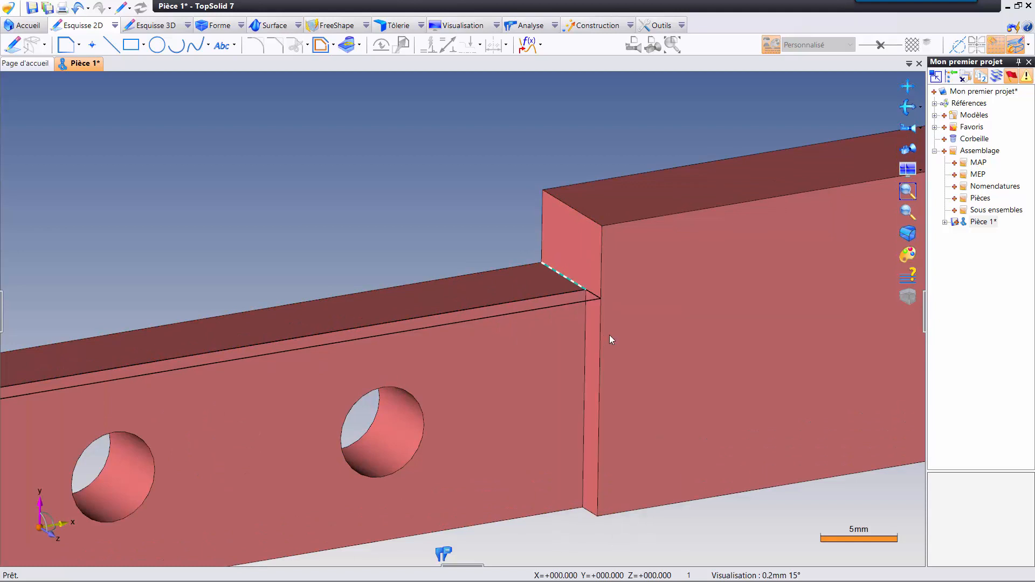
left_click(473, 187)
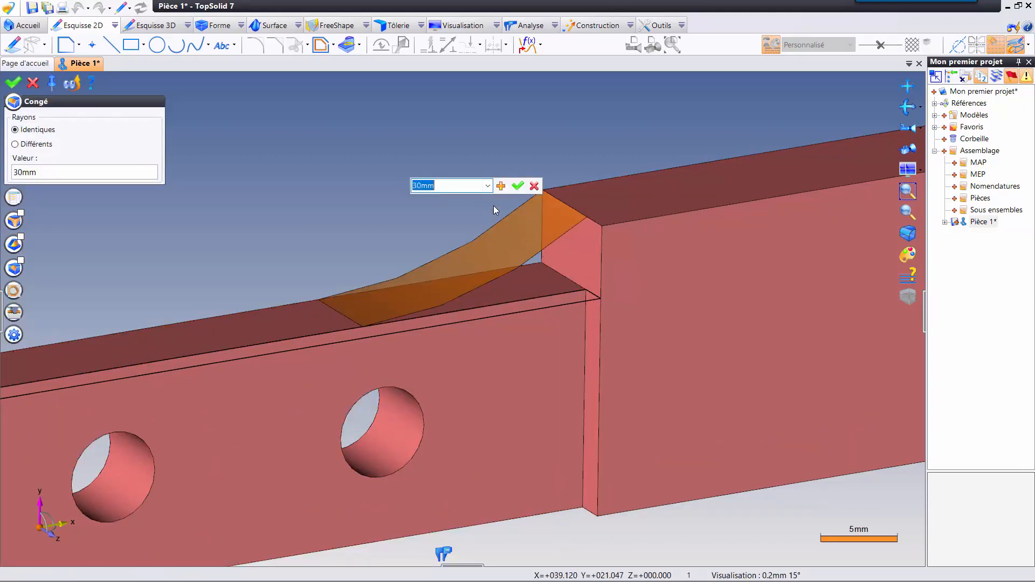
type("6")
key("Return")
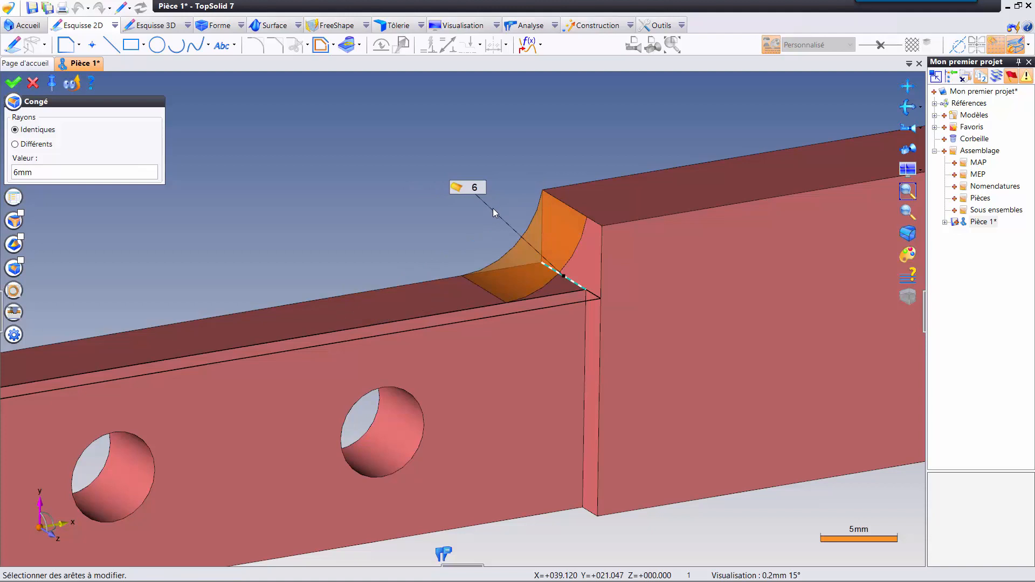
key("Return")
Chamfer the upper and lower edges of the narrow section's free end with a 2 mm offset
scroll(492, 211, "down", 3)
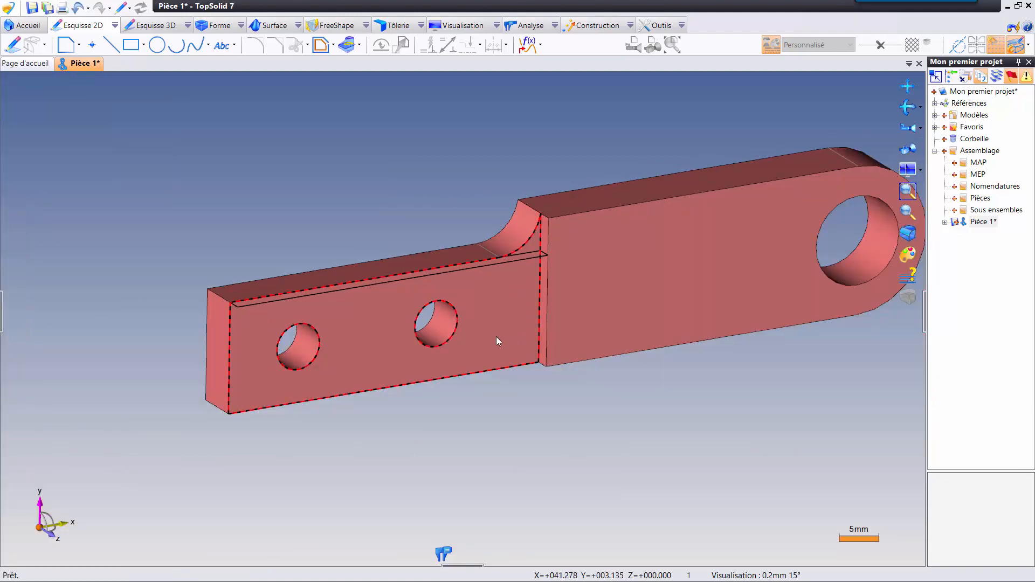
middle_click_drag(496, 337, 273, 307)
scroll(273, 308, "up", 3)
right_click(284, 291)
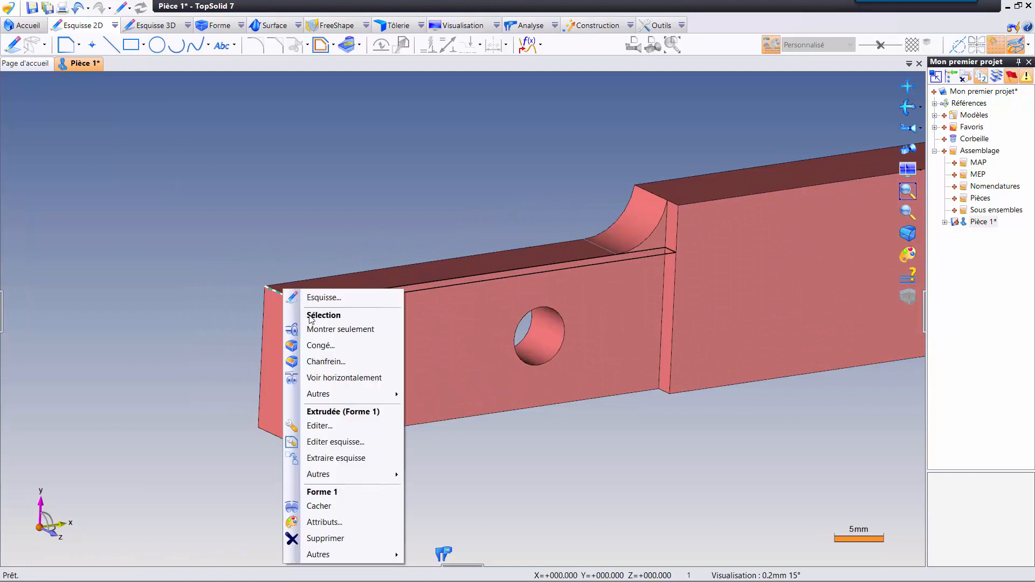
left_click(325, 360)
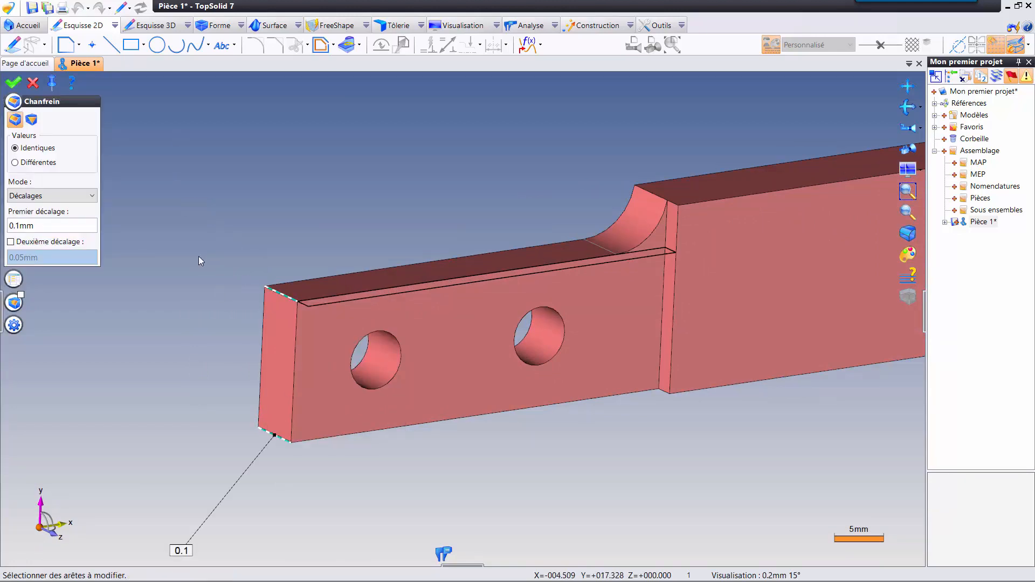
left_click(54, 226)
type("2")
key("Tab")
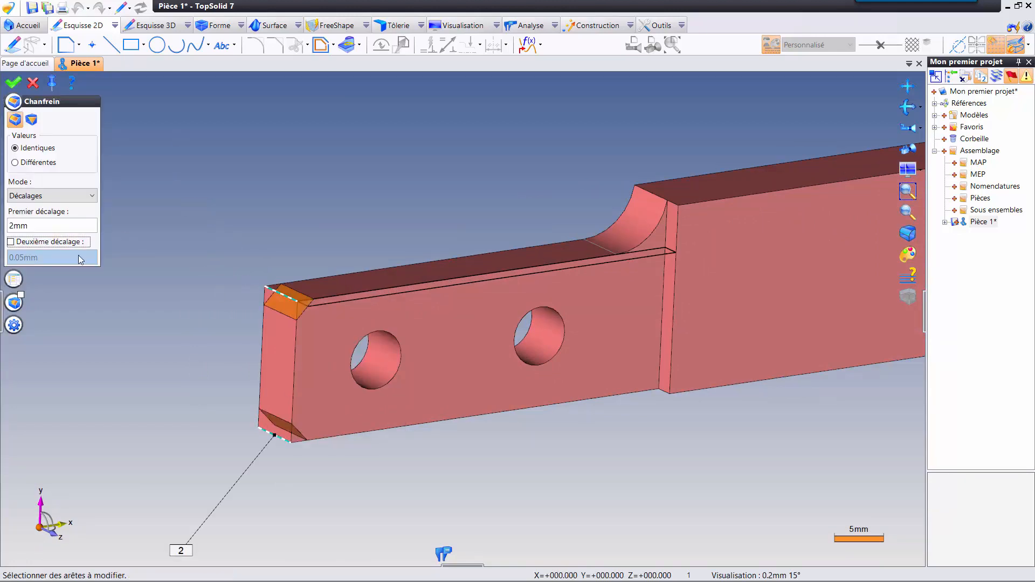
key("Return")
Show the part's operations tree and highlight the faces produced by the base extrusion Extrudée (Forme 1)
middle_click_drag(345, 313, 315, 279)
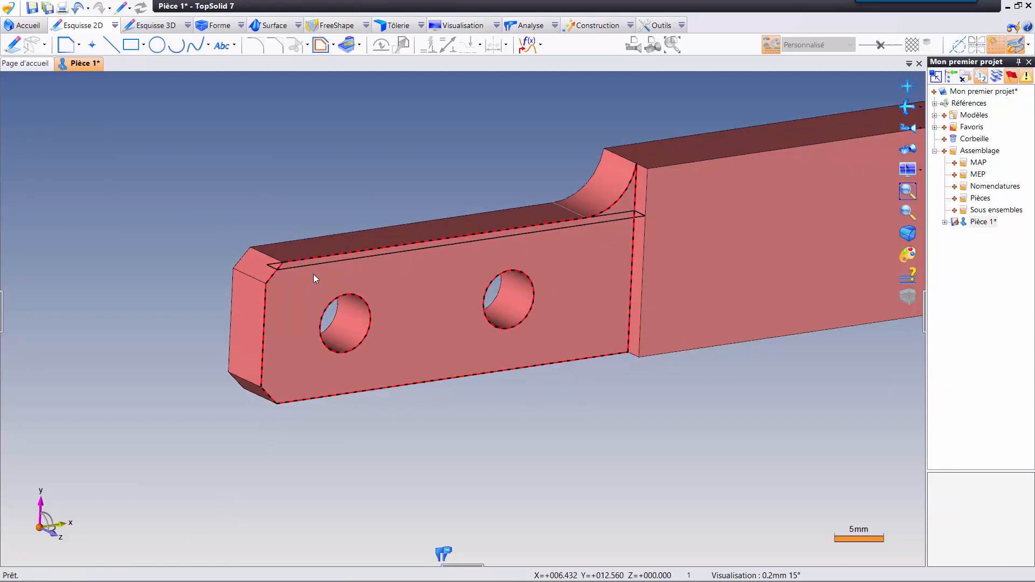
middle_click_drag(425, 312, 288, 294)
scroll(287, 294, "down", 2)
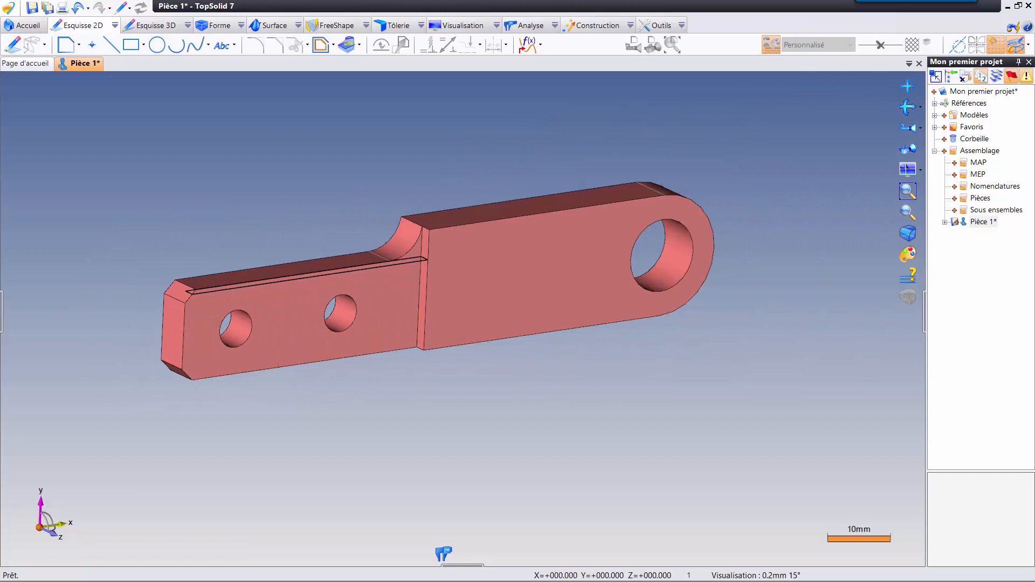
left_click(3, 300)
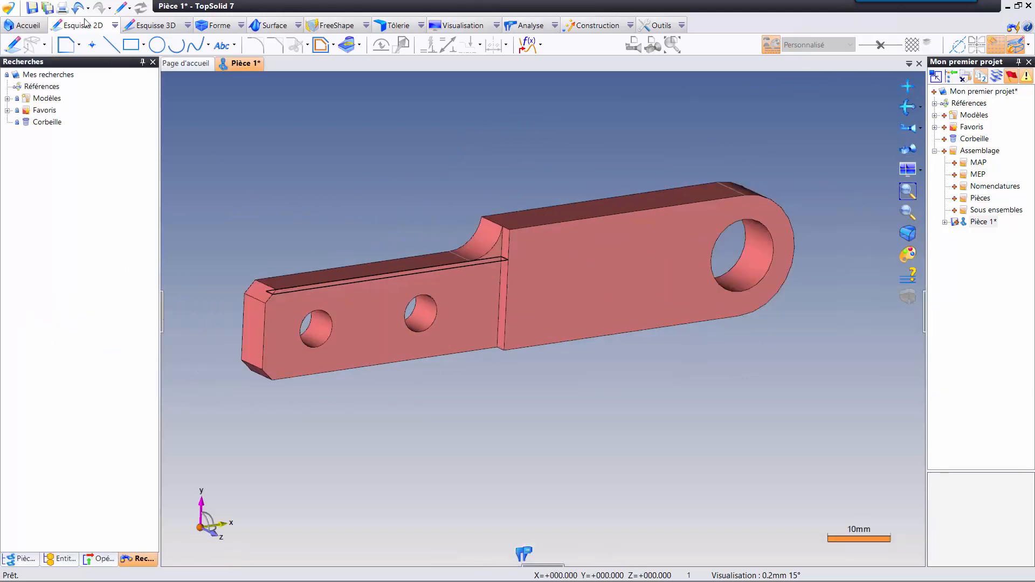
right_click(958, 65)
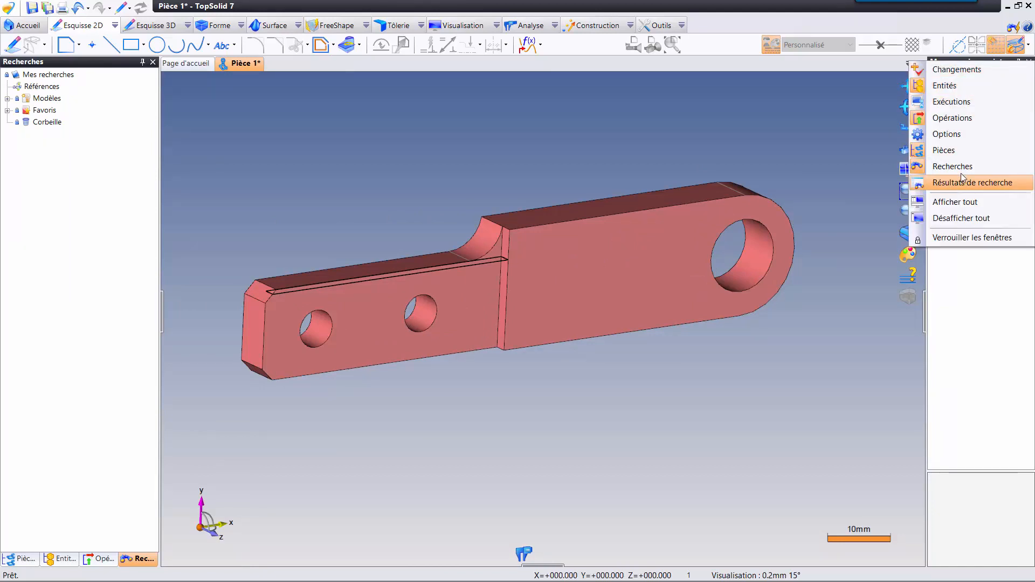
left_click(70, 494)
left_click(98, 559)
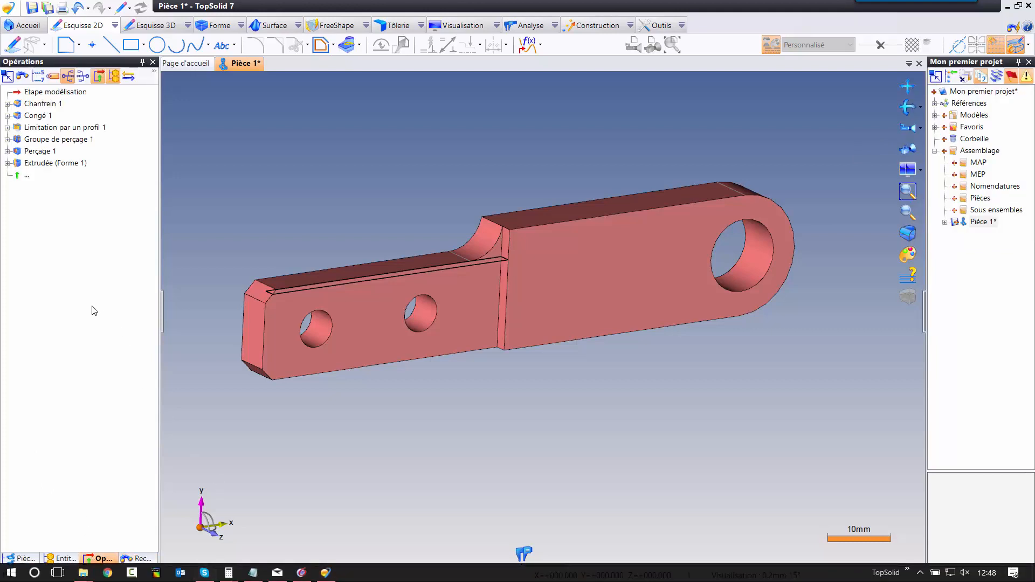
left_click(46, 164)
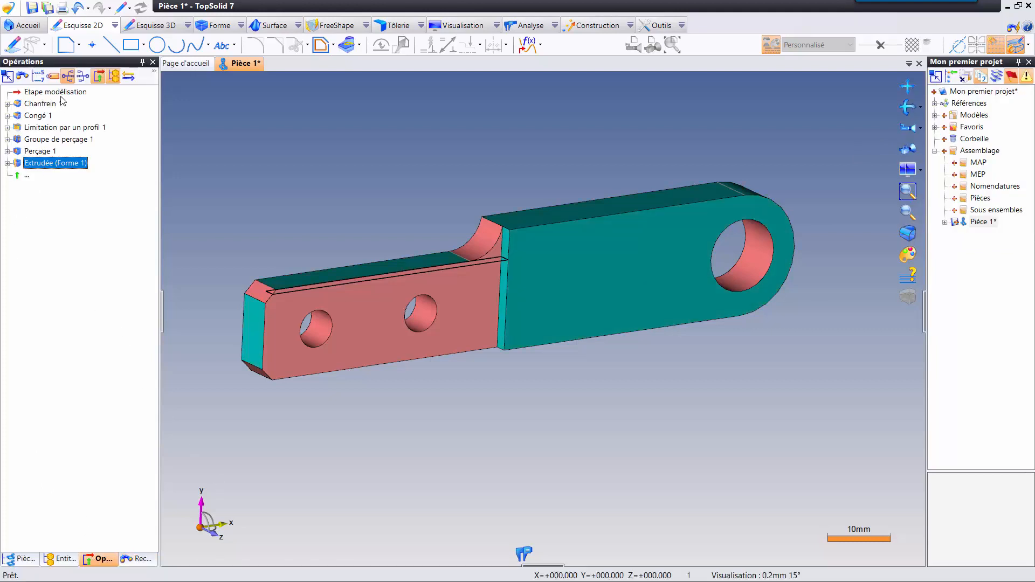
mouse_move(61, 93)
left_mouse_down()
mouse_move(69, 160)
mouse_move(46, 148)
mouse_move(65, 95)
left_mouse_up()
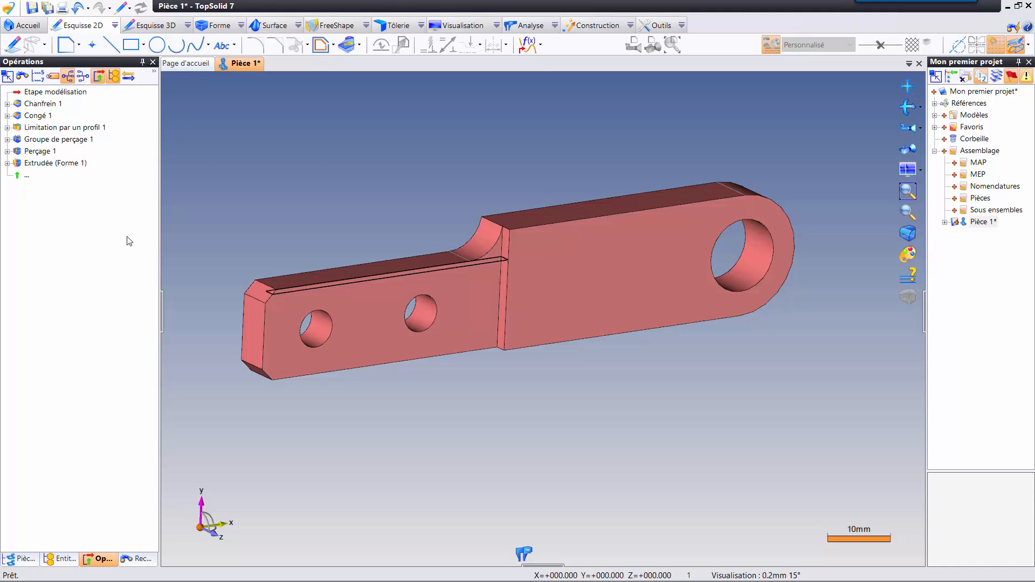
Expand the sketches in the entity tree, highlight each one on the model, and save the part
left_click(66, 558)
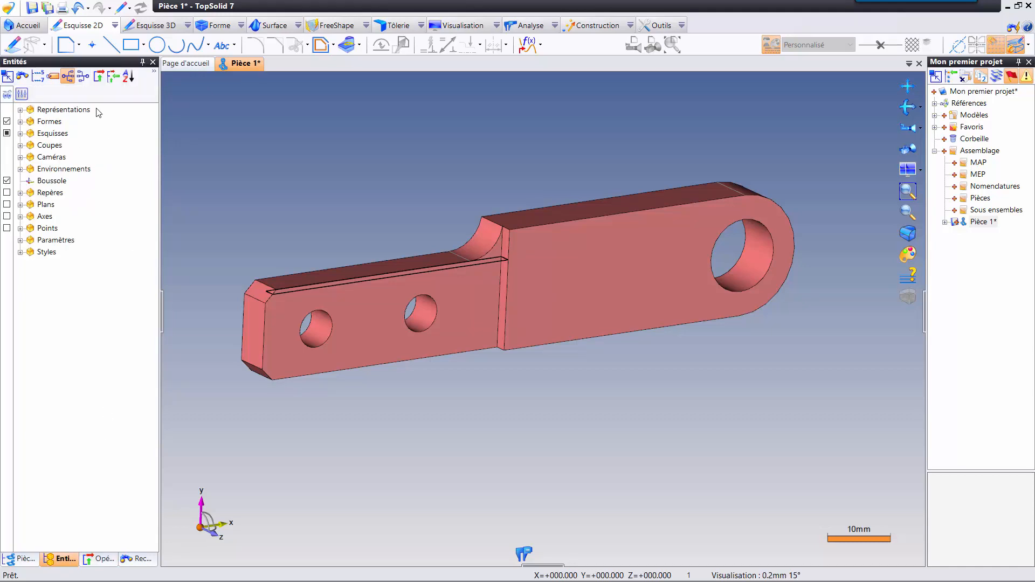
left_click(20, 133)
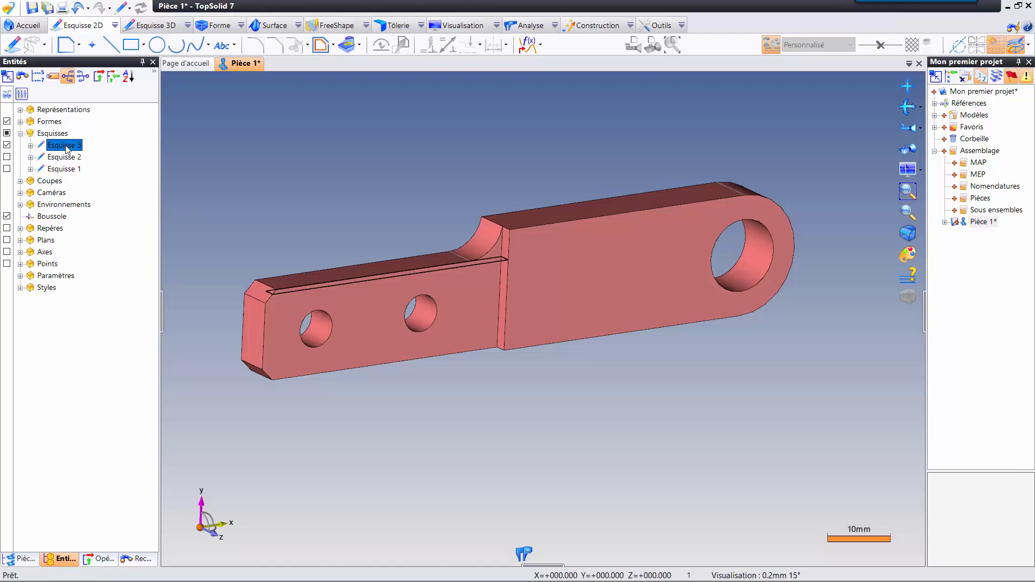
left_click(63, 169)
left_click(63, 157)
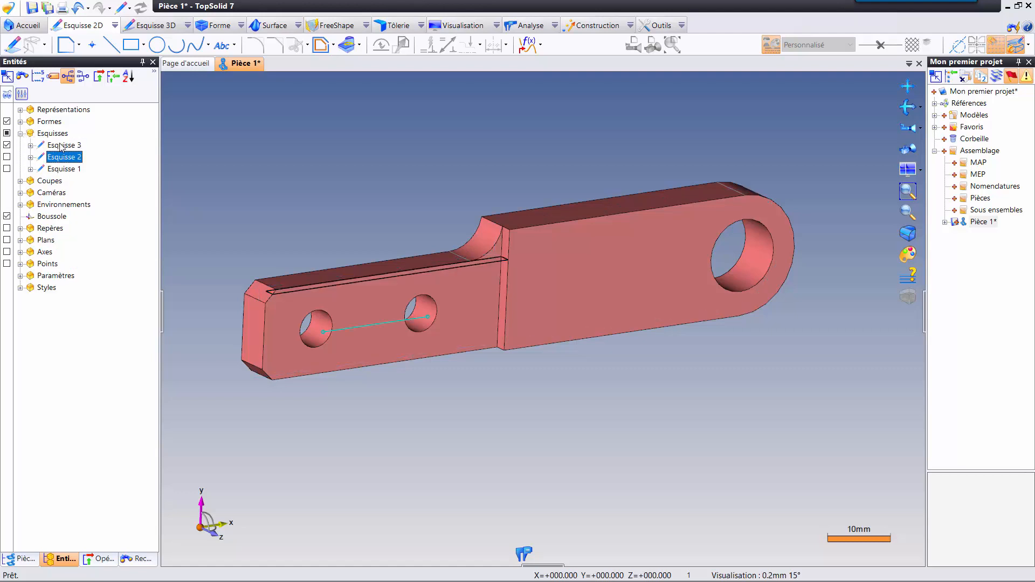
left_click(60, 146)
left_click(60, 159)
key("ctrl+s")
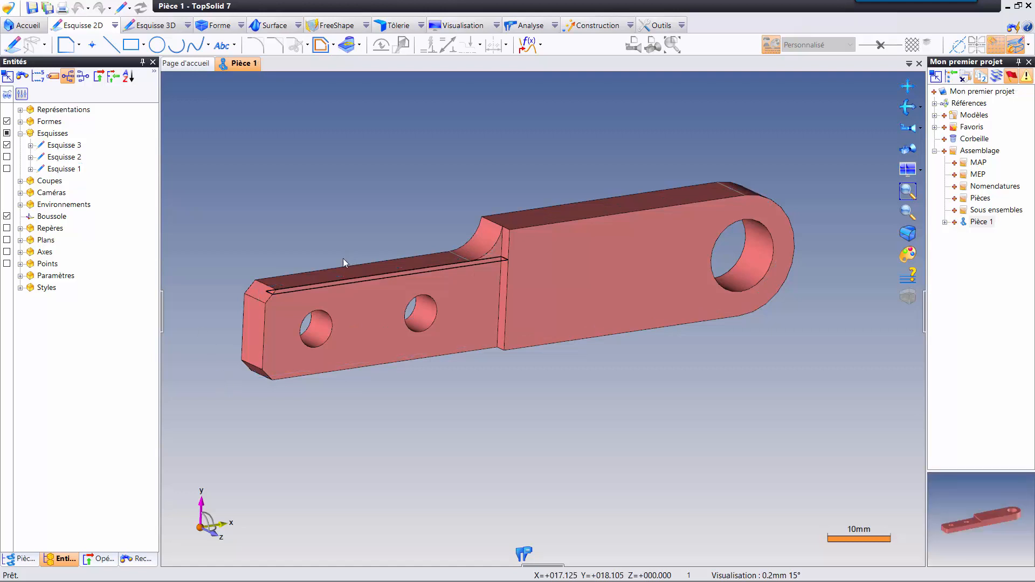
Set the part's material to 304L from the Acier inoxydable category
left_click(661, 26)
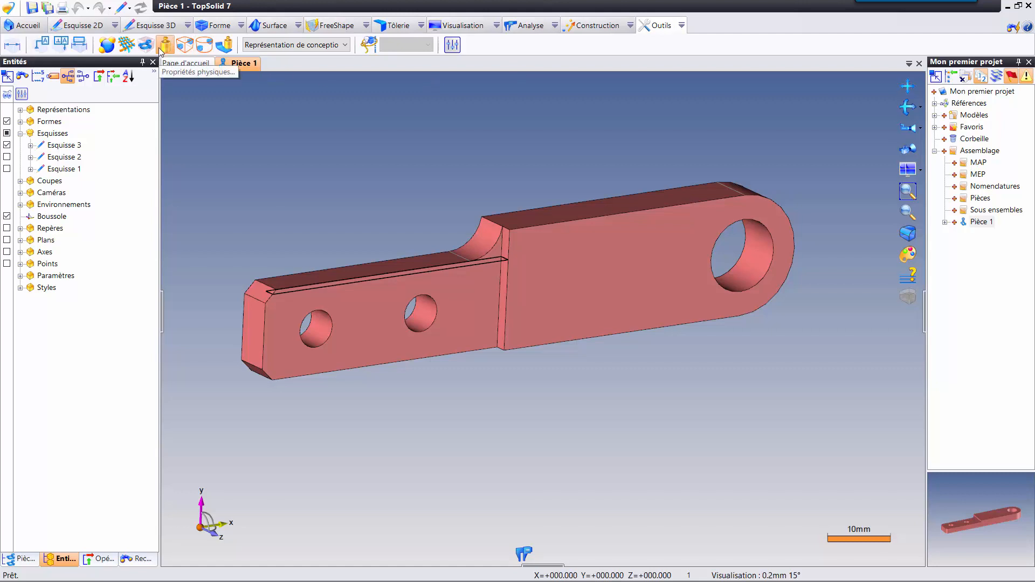
left_click(106, 47)
left_click(247, 233)
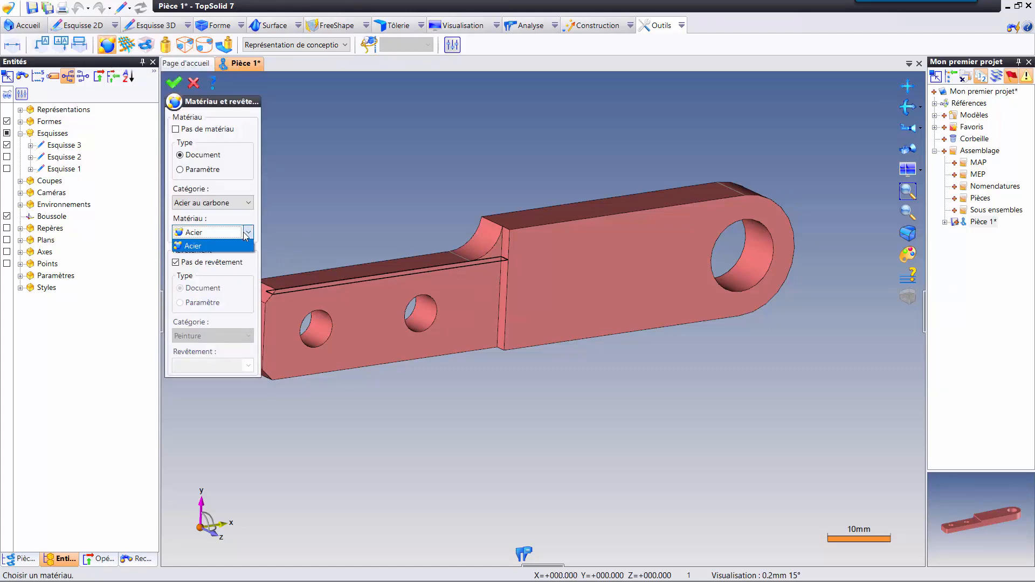
left_click(235, 204)
left_click(235, 204)
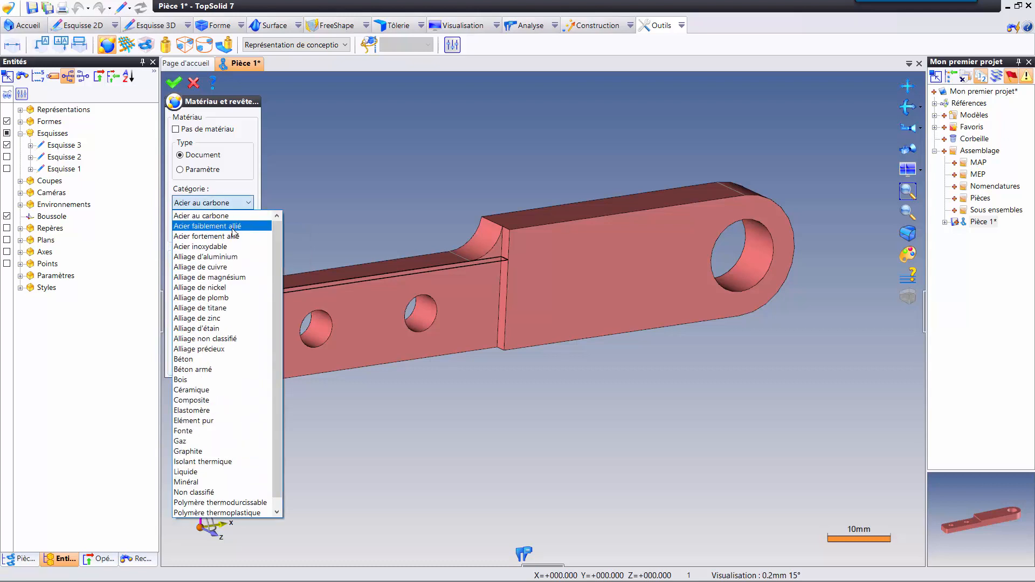
left_click(233, 246)
left_click(245, 232)
left_click(210, 243)
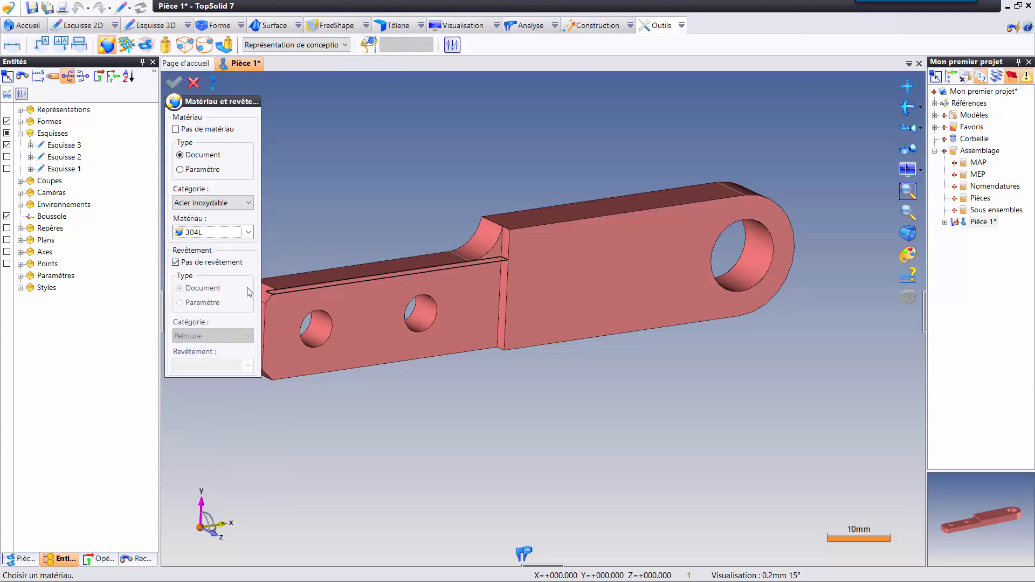
Give the part an Epoxy coating from the Peinture category, apply the material settings, and save the part
left_click(176, 262)
left_click(230, 367)
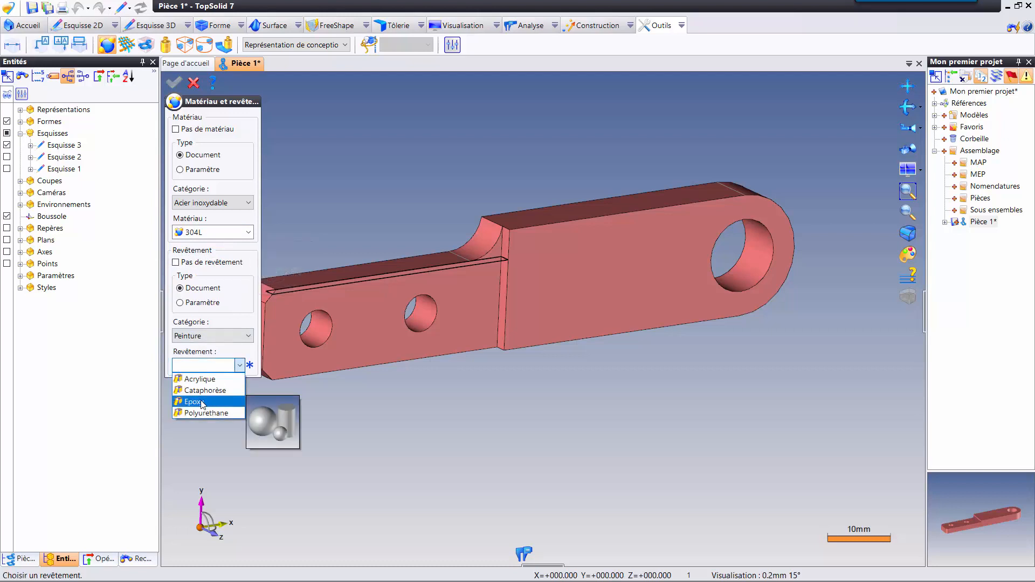
left_click(201, 402)
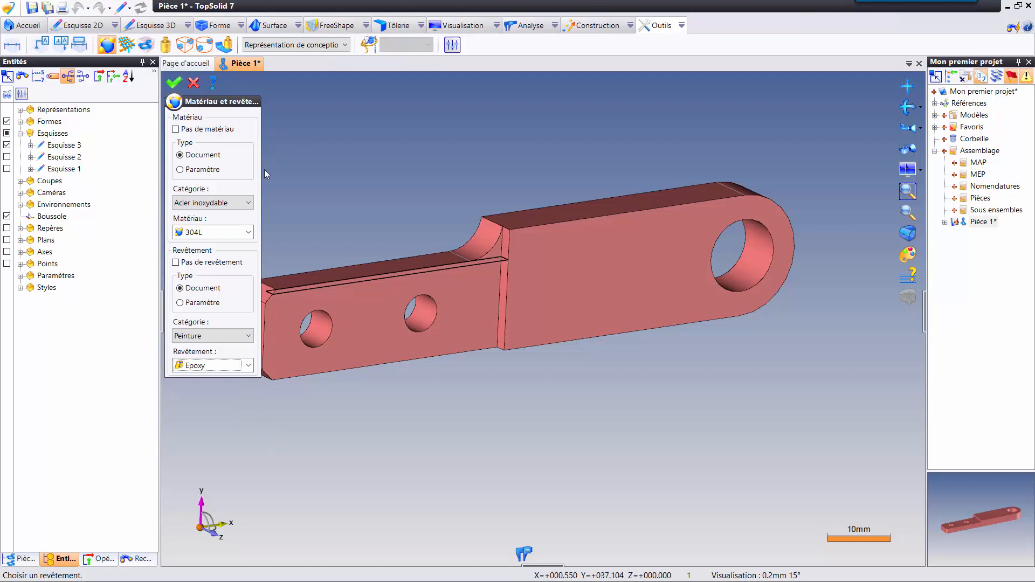
right_click(325, 176)
left_click(336, 192)
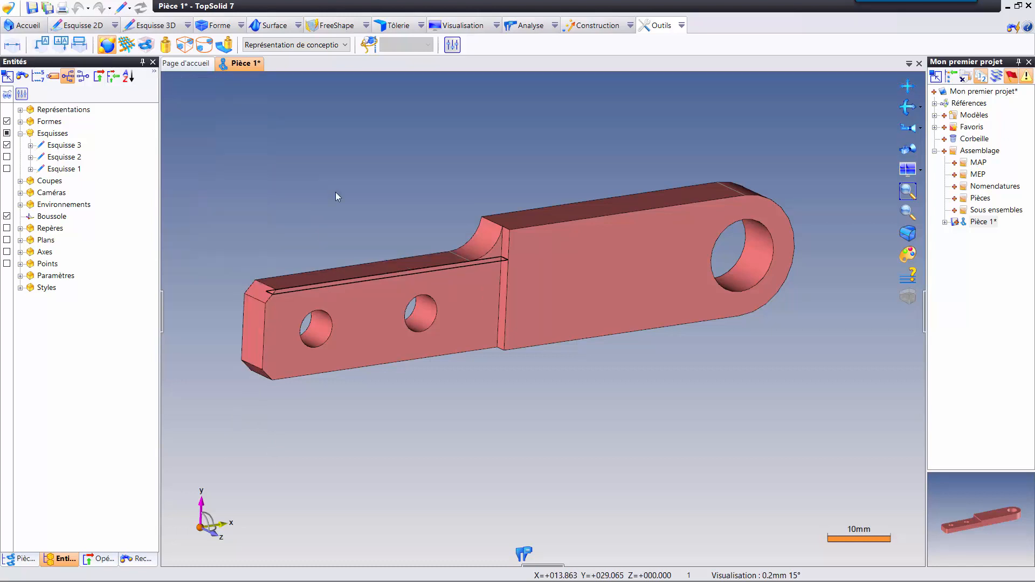
left_click(28, 8)
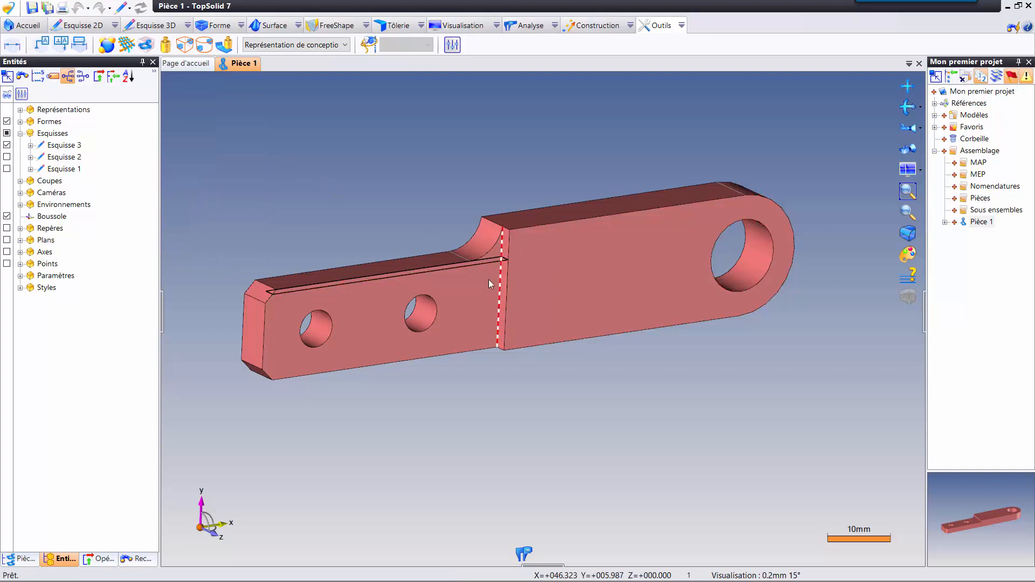
Go to the home page and open the Didacticiel PDF in Adobe Acrobat Reader
left_click(216, 26)
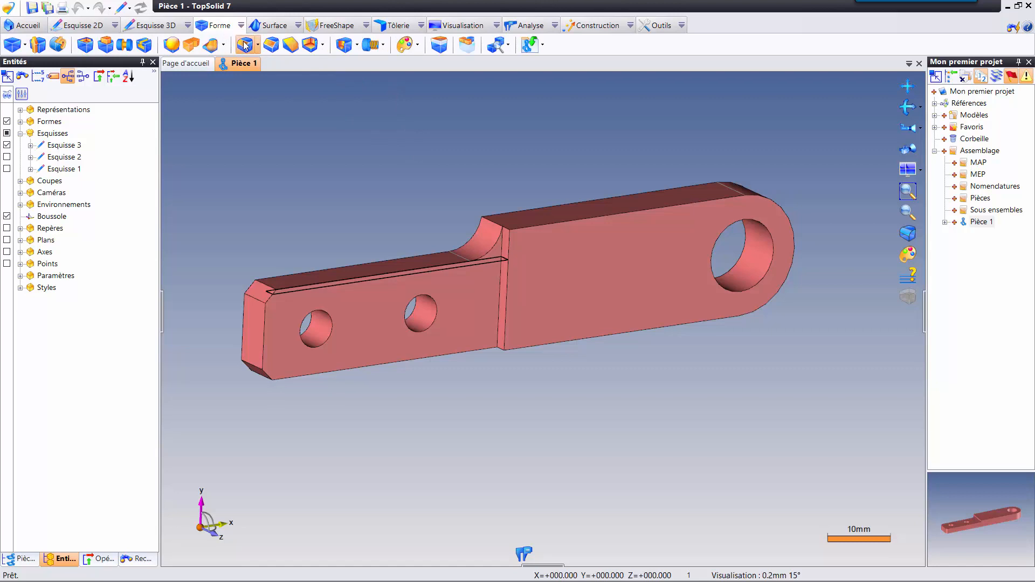
left_click(187, 64)
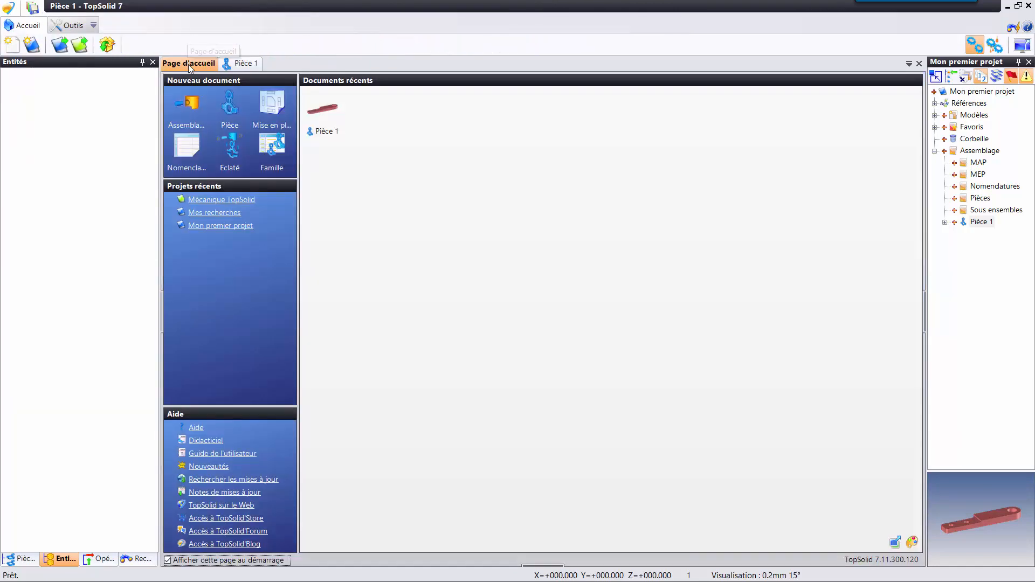
left_click(205, 441)
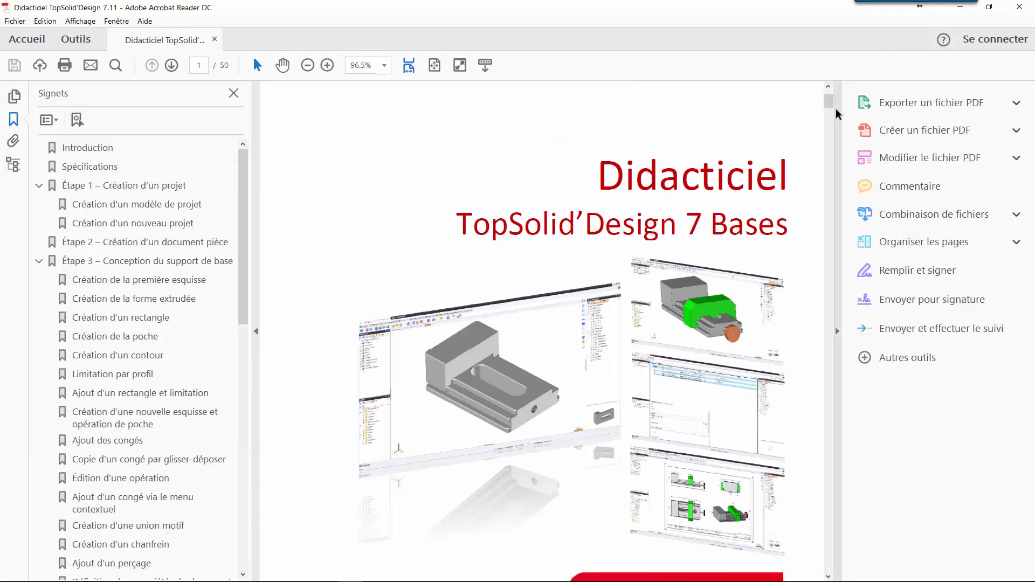
Look through the tutorial's project creation pages and the section Étape 3 – Conception du support de base
left_click_drag(829, 102, 833, 139)
scroll(748, 206, "down", 20)
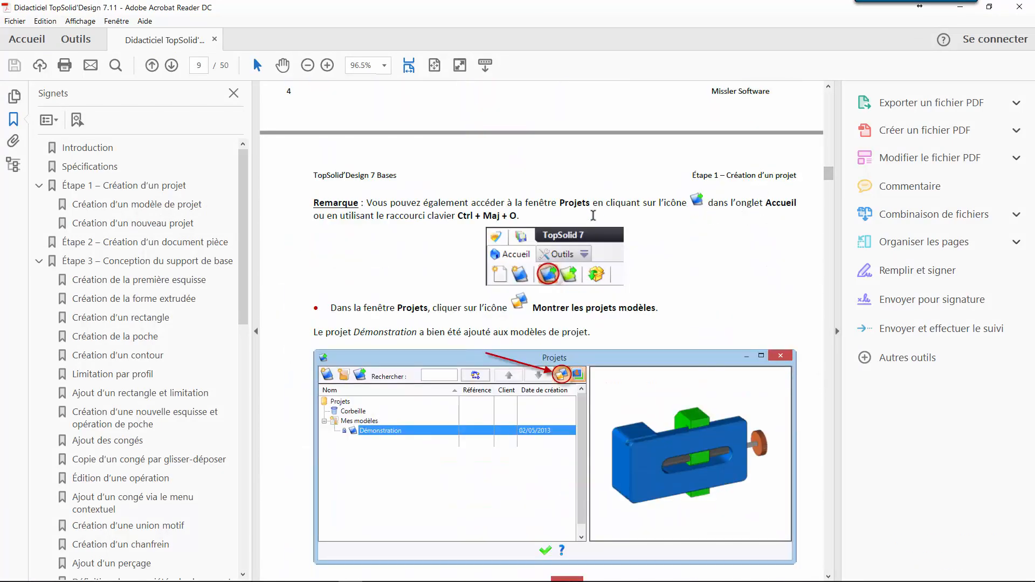
scroll(748, 210, "down", 2, "ctrl")
left_click(189, 264)
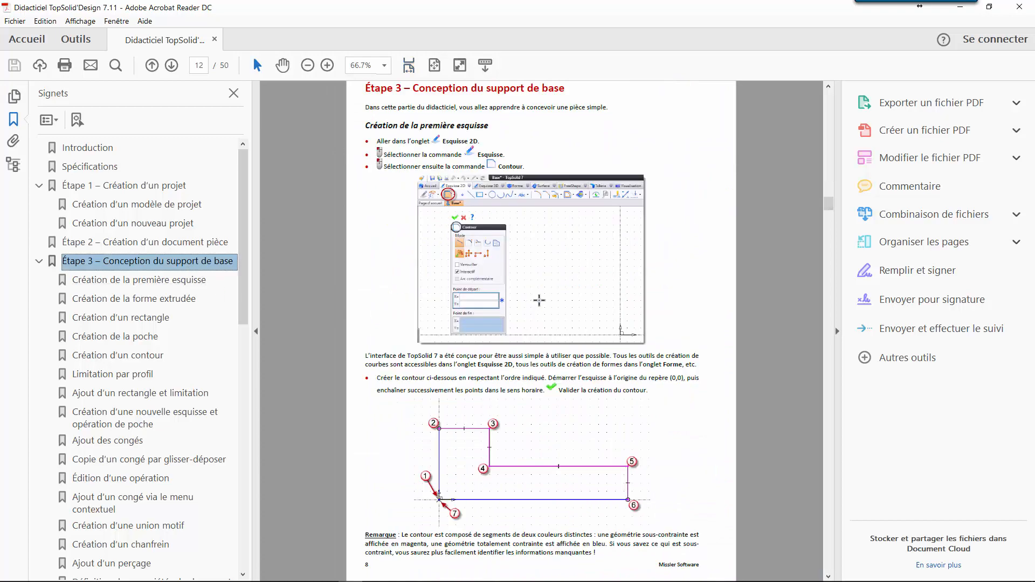
scroll(539, 302, "down", 15)
scroll(598, 330, "down", 10)
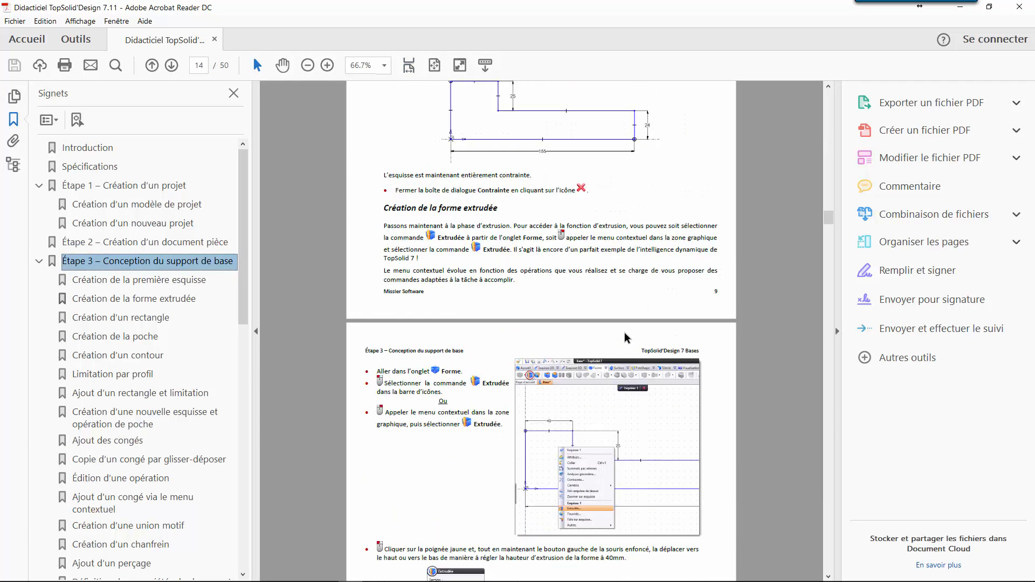
scroll(640, 339, "down", 10)
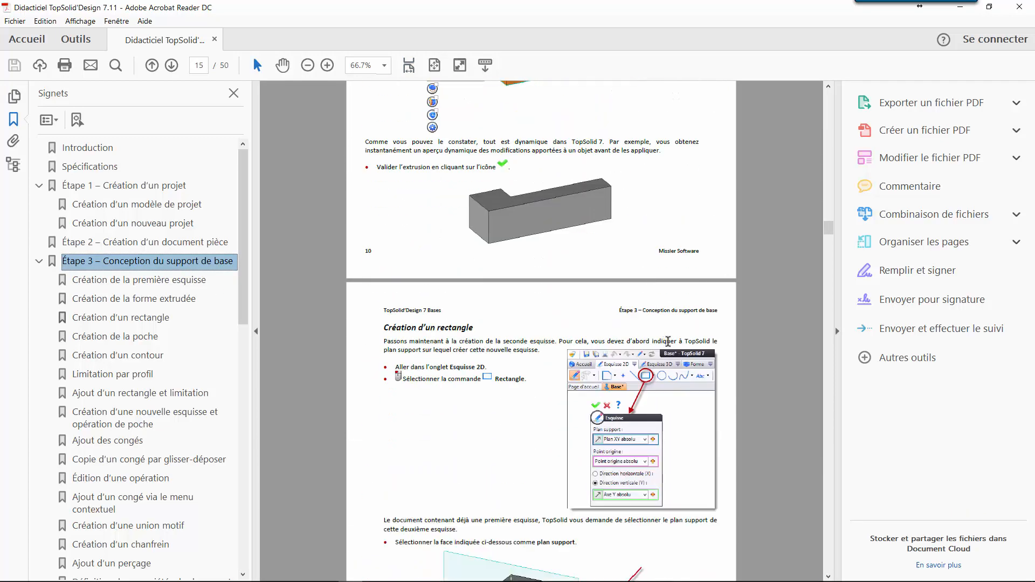